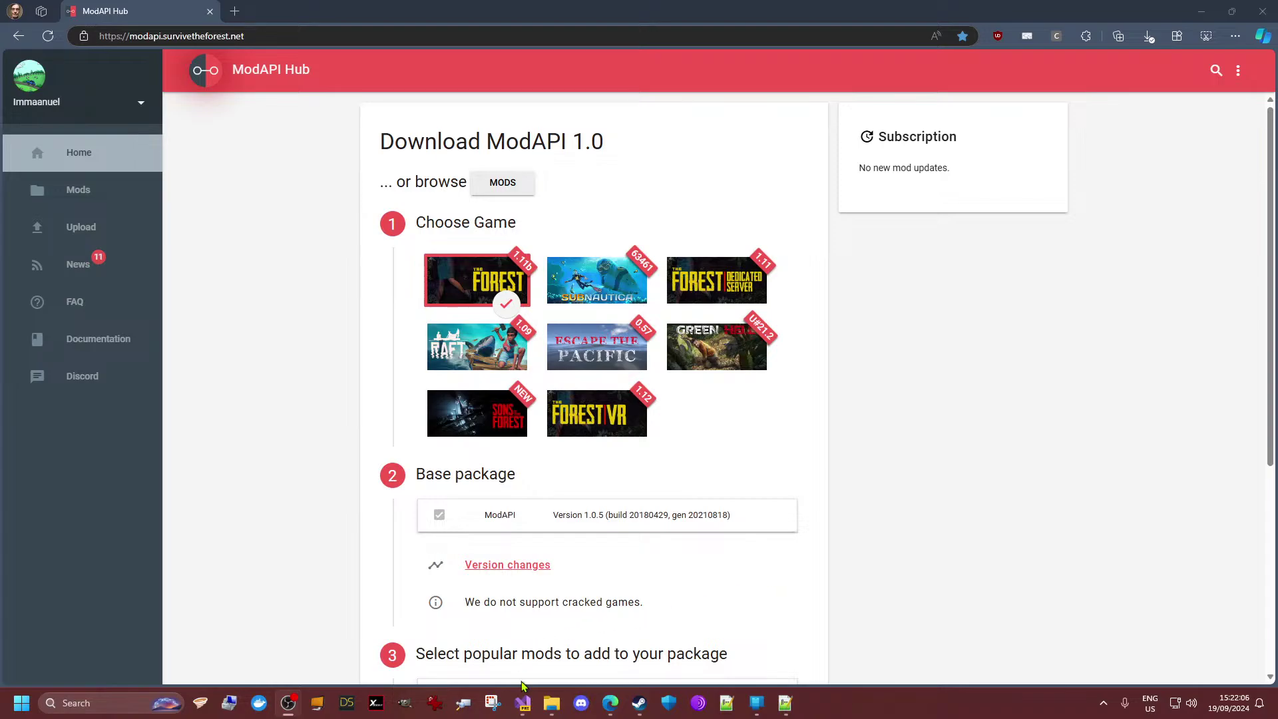
- Switch to Steam and examine the installed-files page in Green Hell's properties, closing it when done
mouse_move(536, 708)
click(641, 710)
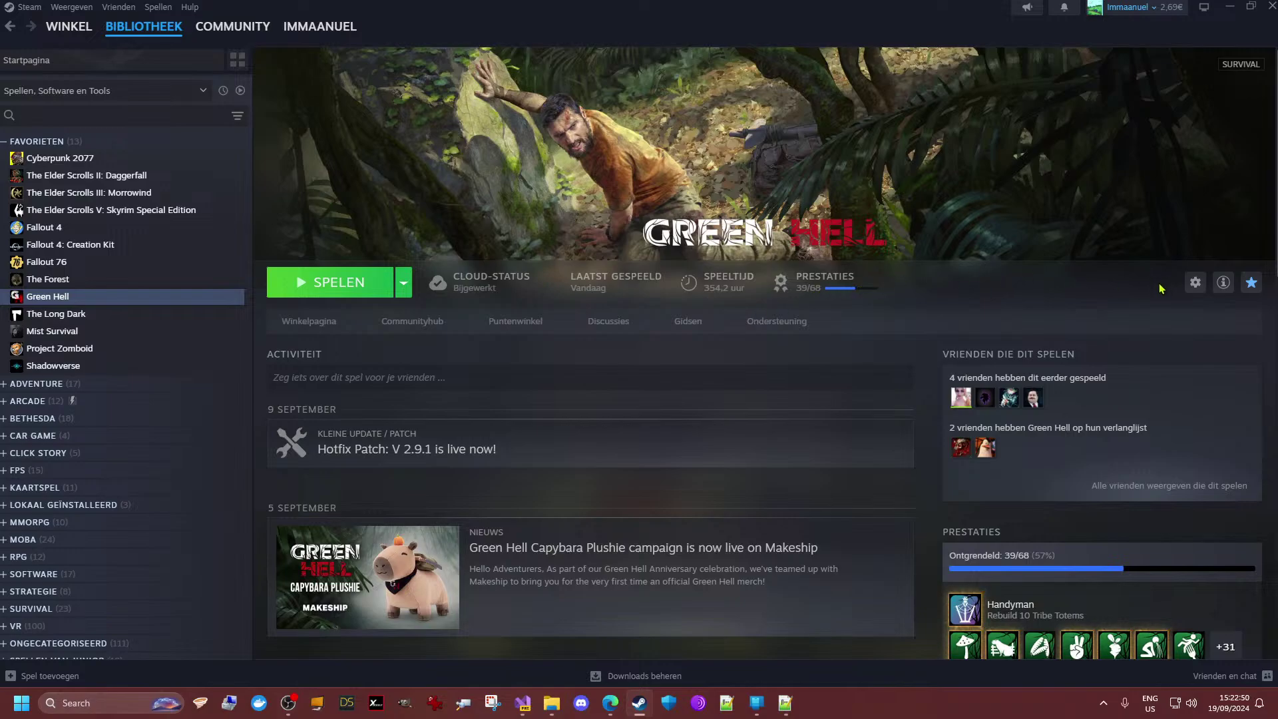
click(1194, 285)
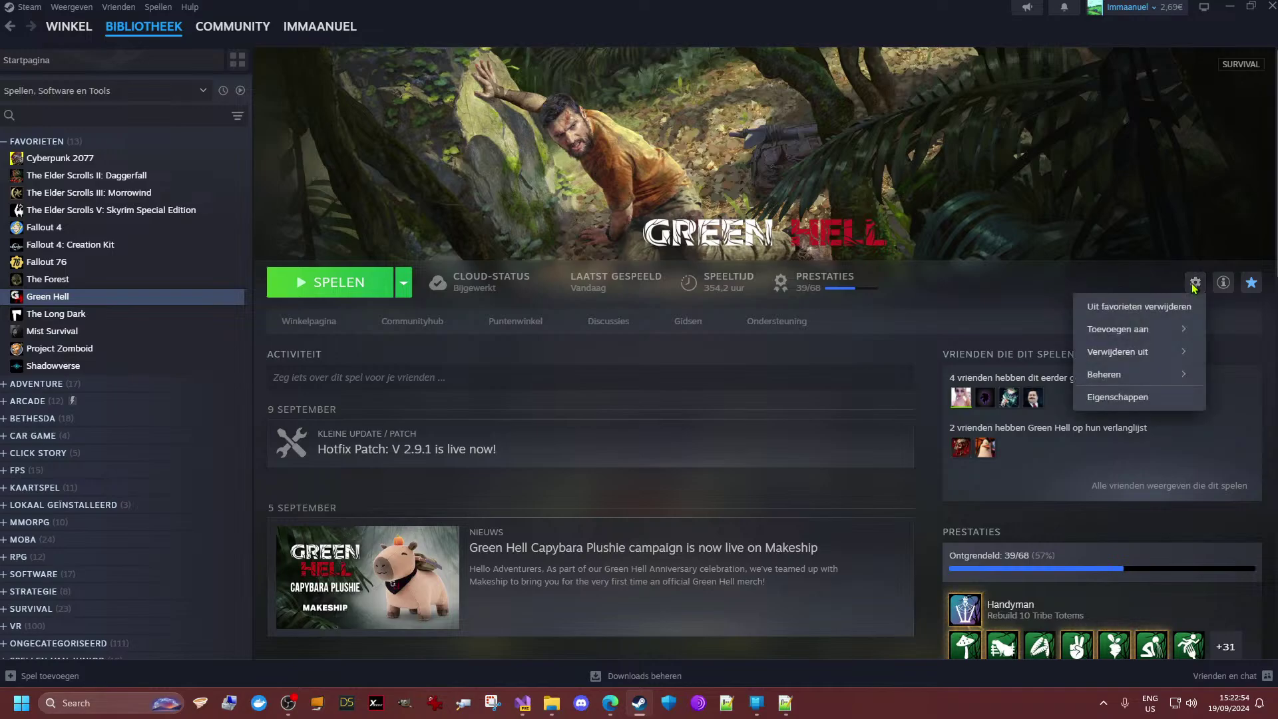
click(1129, 398)
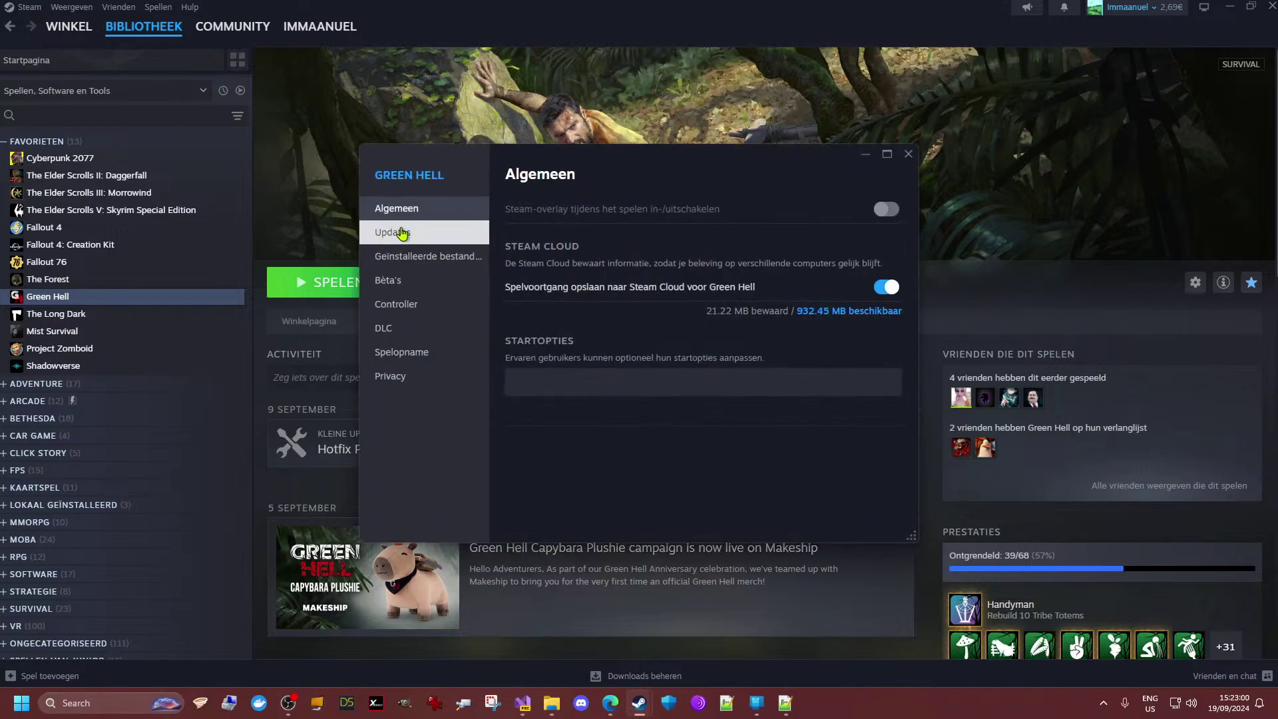
drag(360, 264, 252, 264)
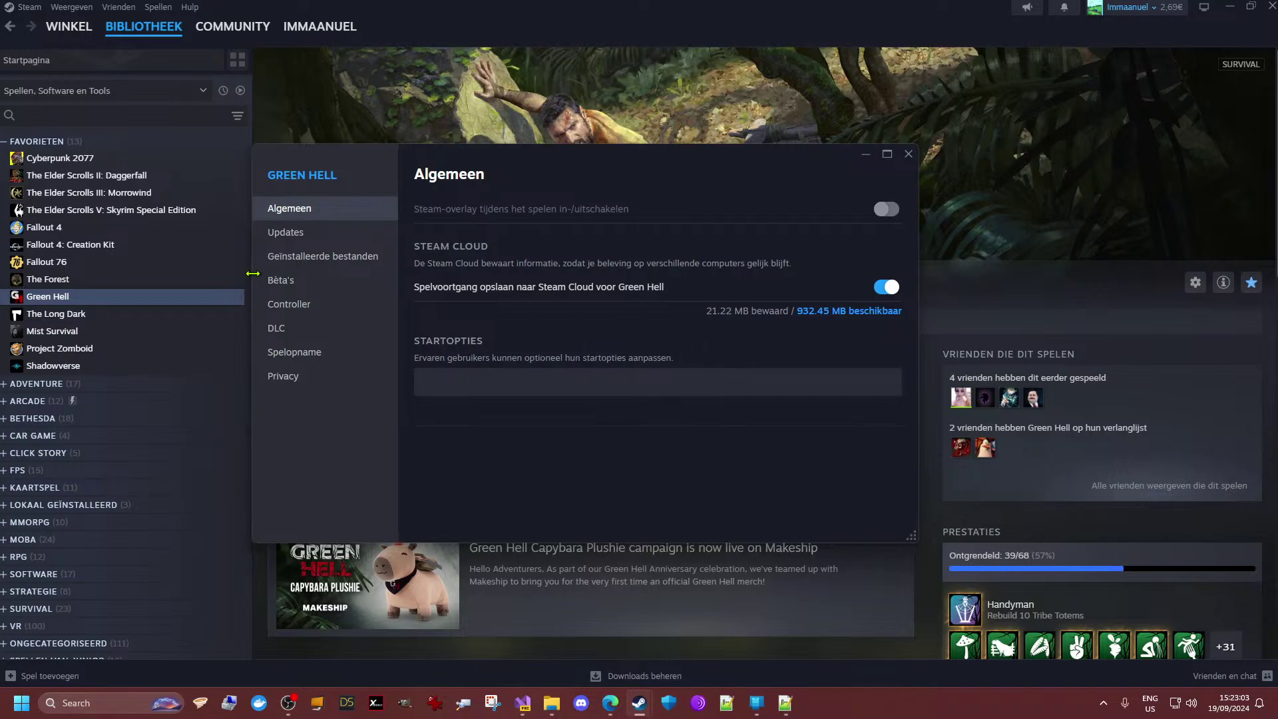
click(301, 264)
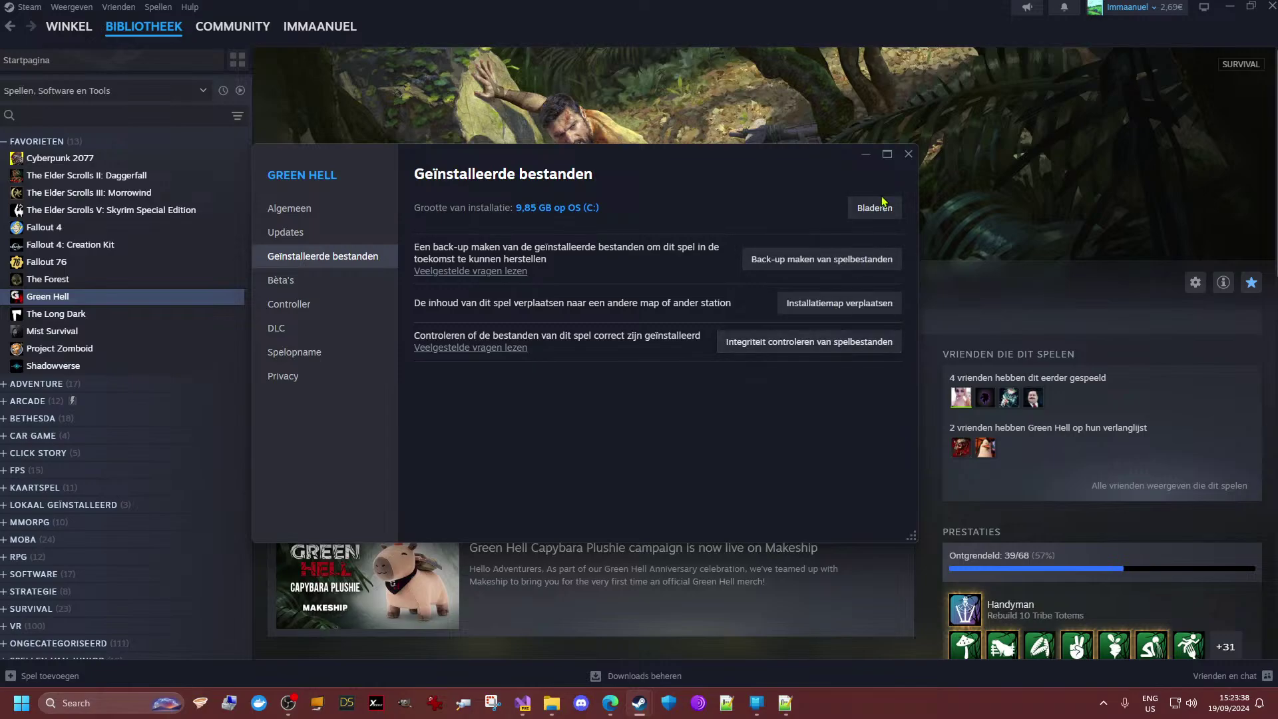
click(909, 155)
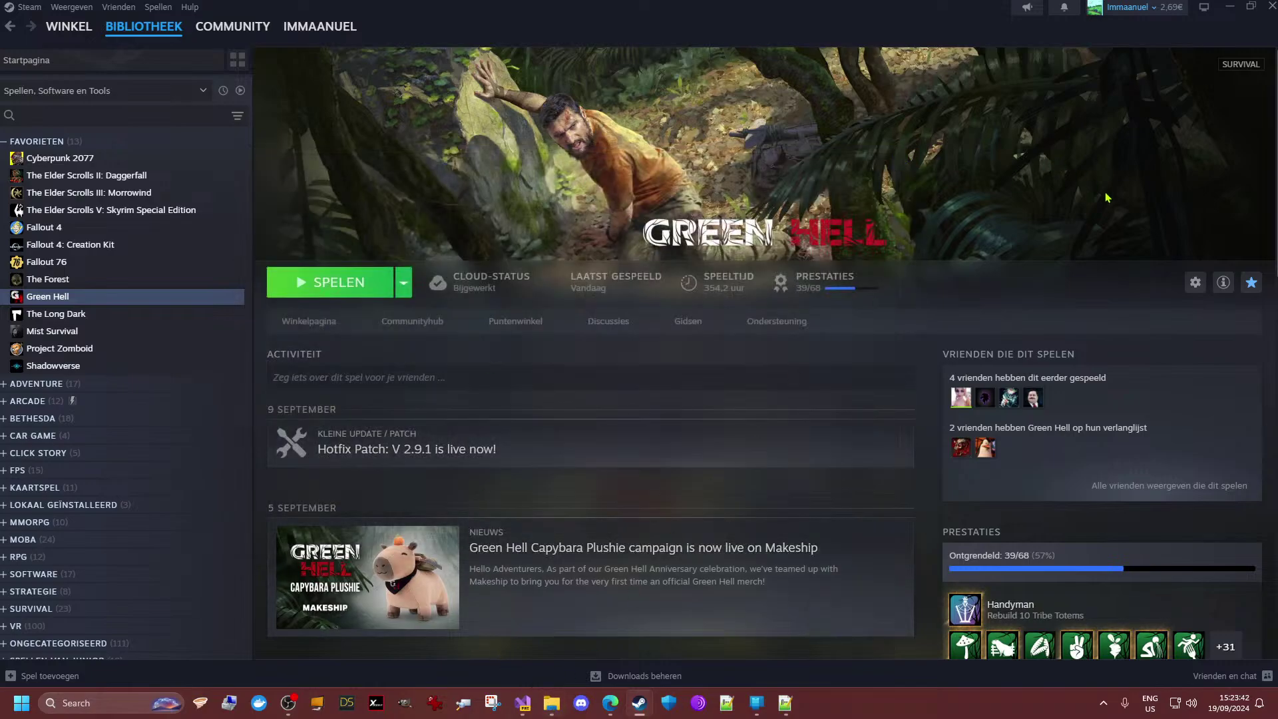
- Browse Green Hell's local files from its management options in the Steam library
click(1192, 288)
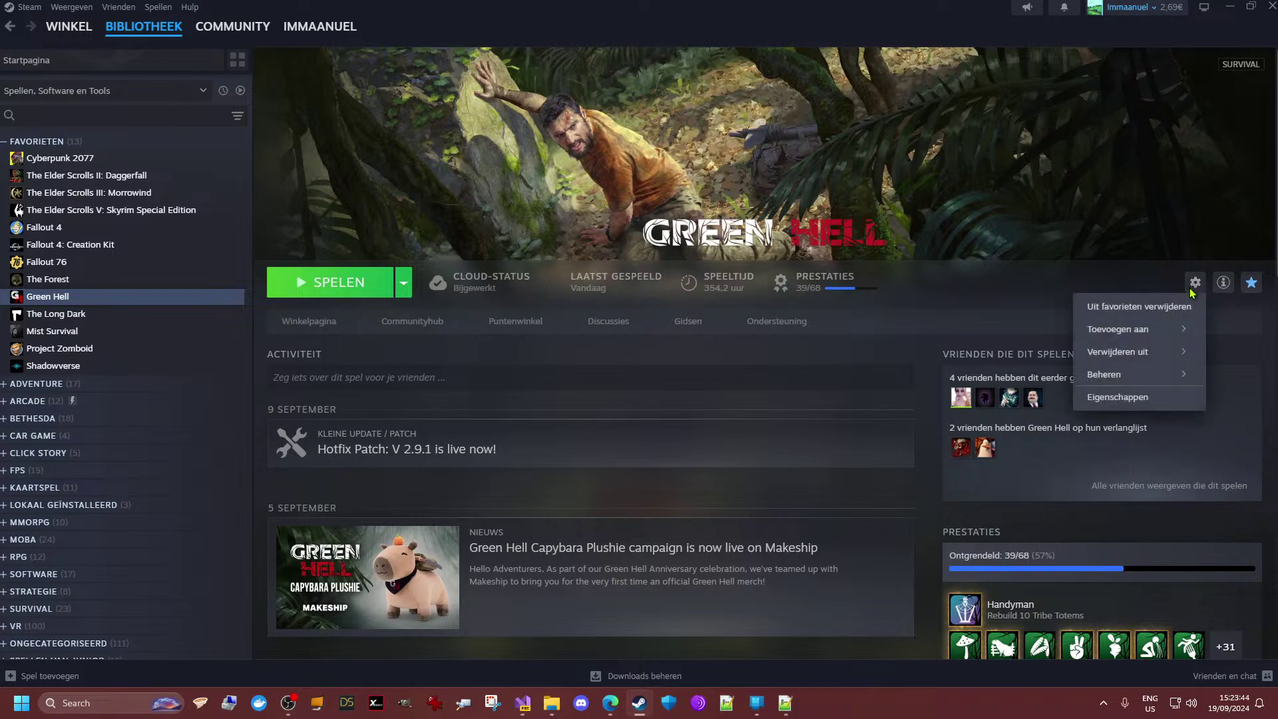
mouse_move(1123, 386)
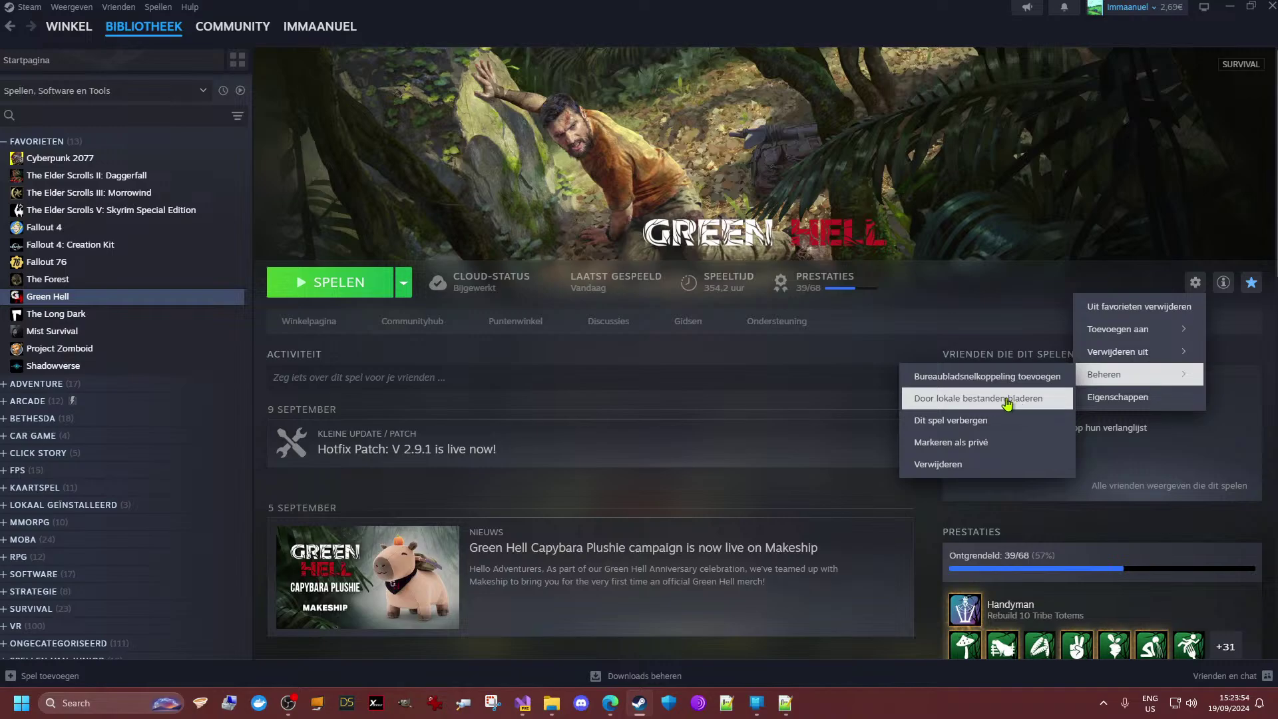
click(944, 397)
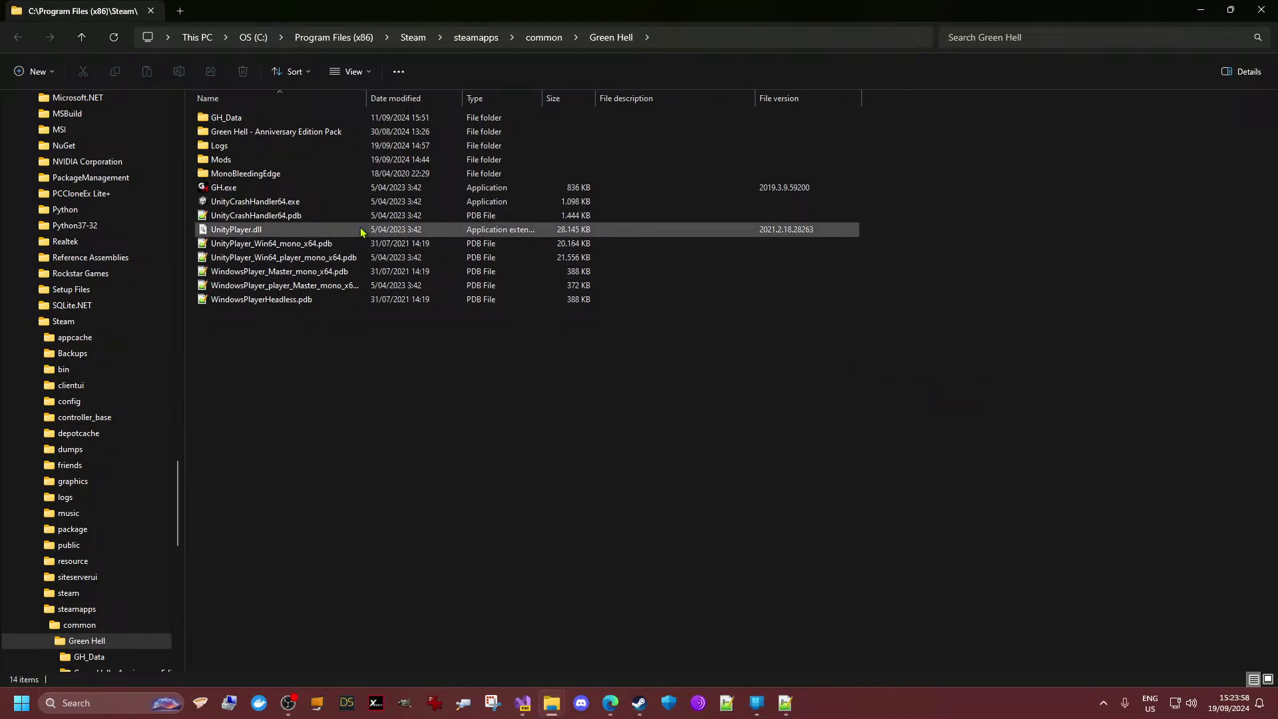
- Permanently delete the Logs and Mods folders from the Green Hell installation folder
click(224, 148)
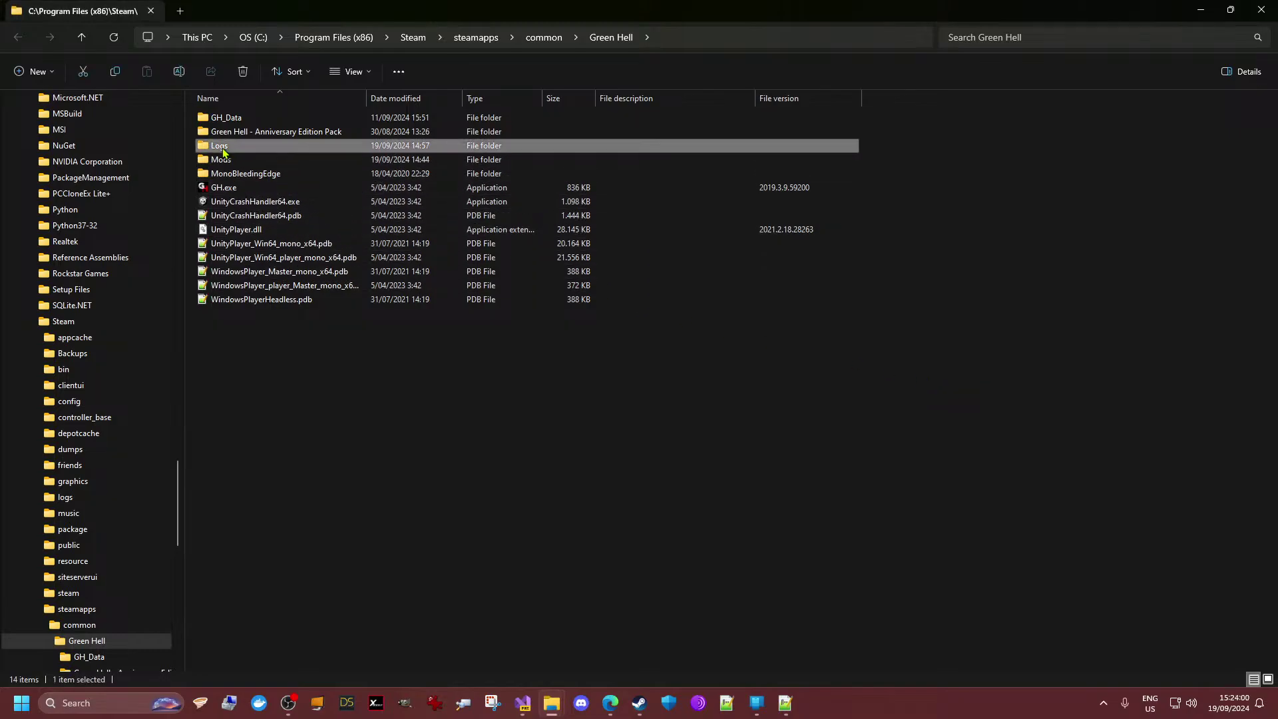
key(shift+Delete)
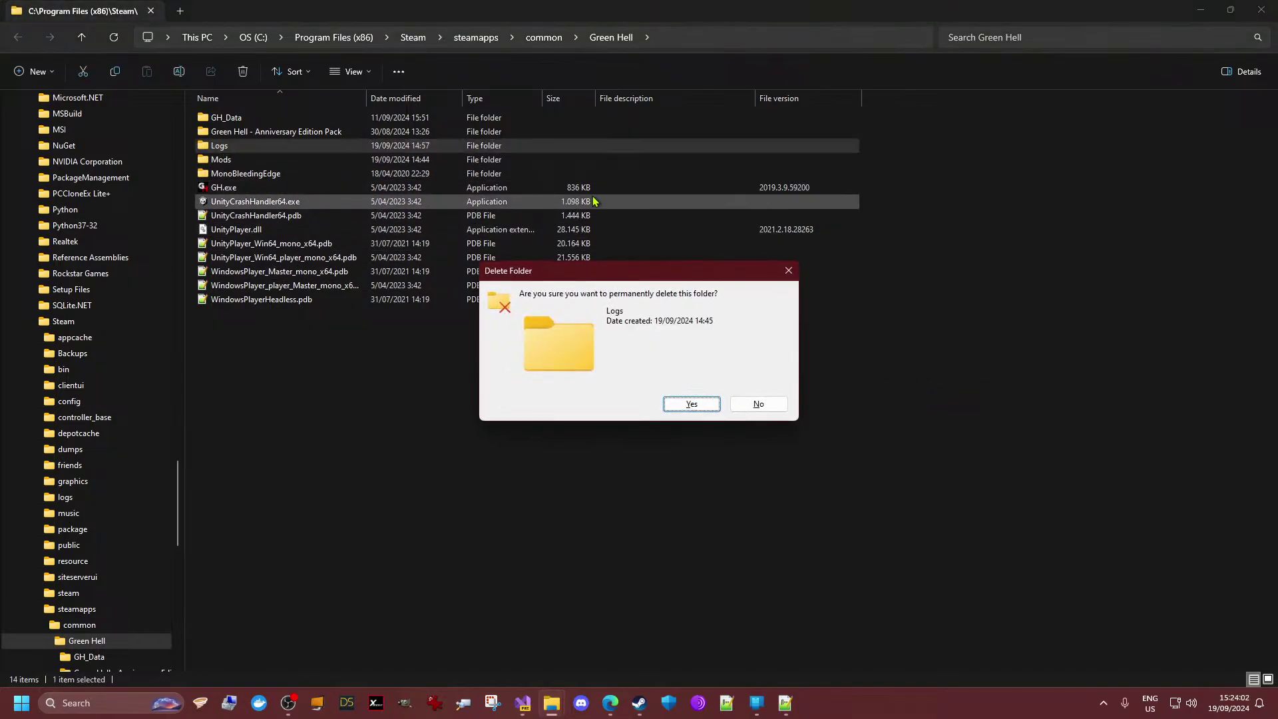
key(Return)
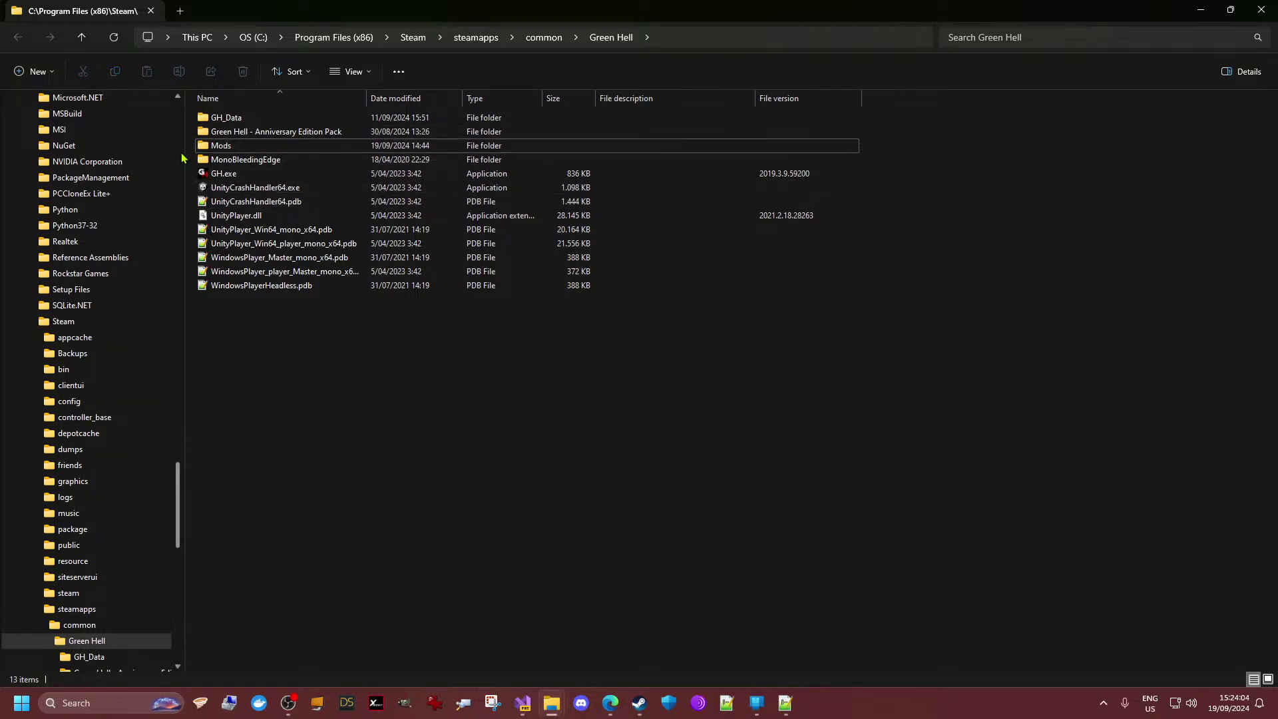
click(221, 148)
key(shift+Delete)
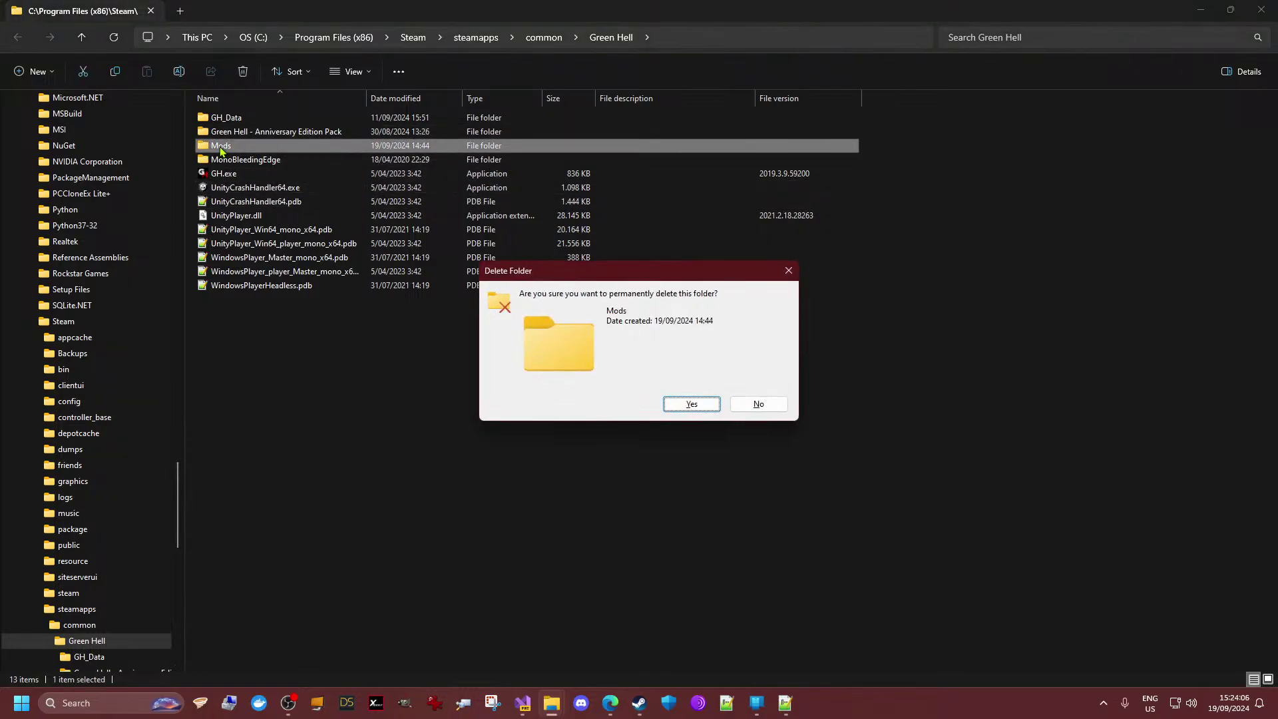
key(Return)
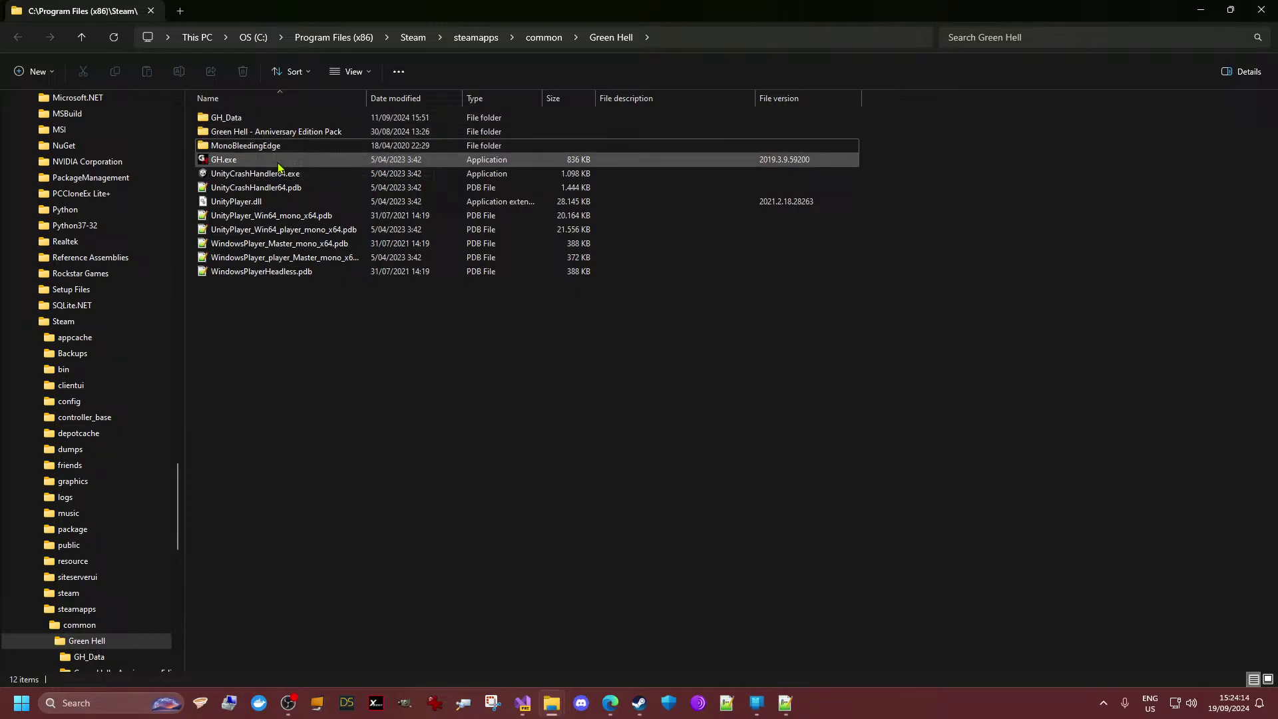
- Permanently delete ModManager.dll, ModQuickEquip.dll, ModShelter.dll and ModTools.dll from the GH_Data\Managed folder
double_click(224, 120)
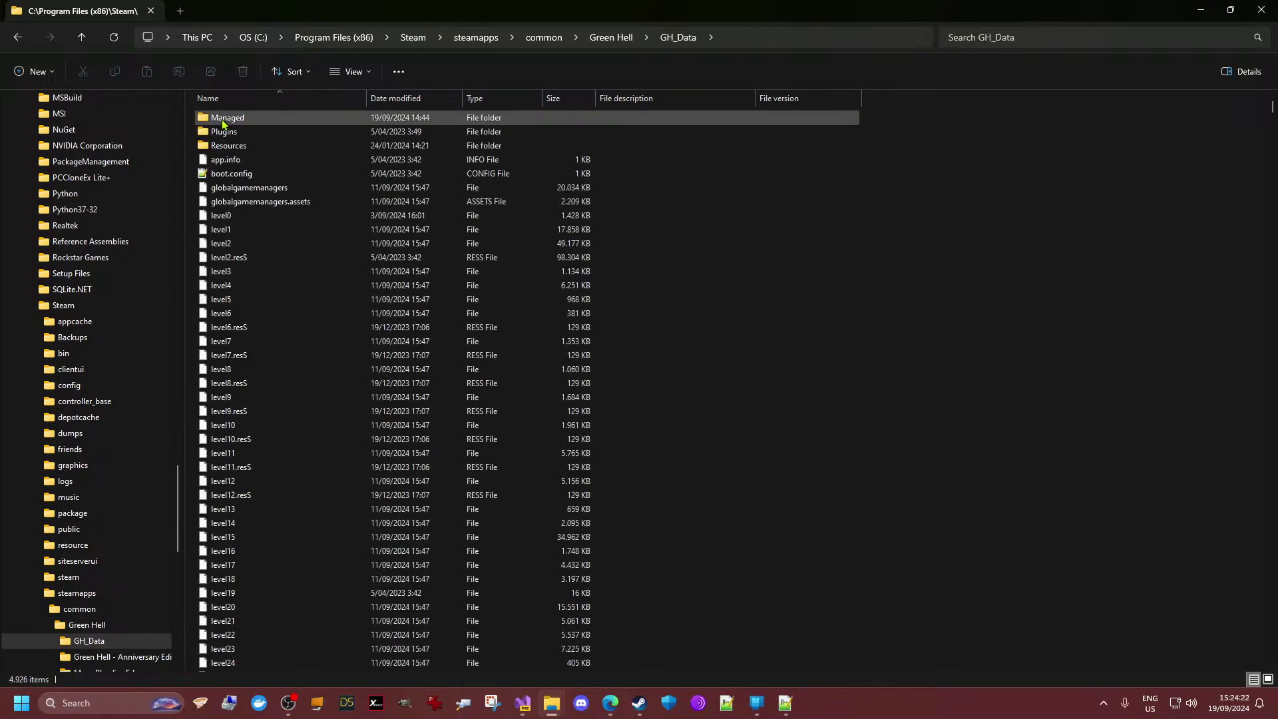
double_click(224, 120)
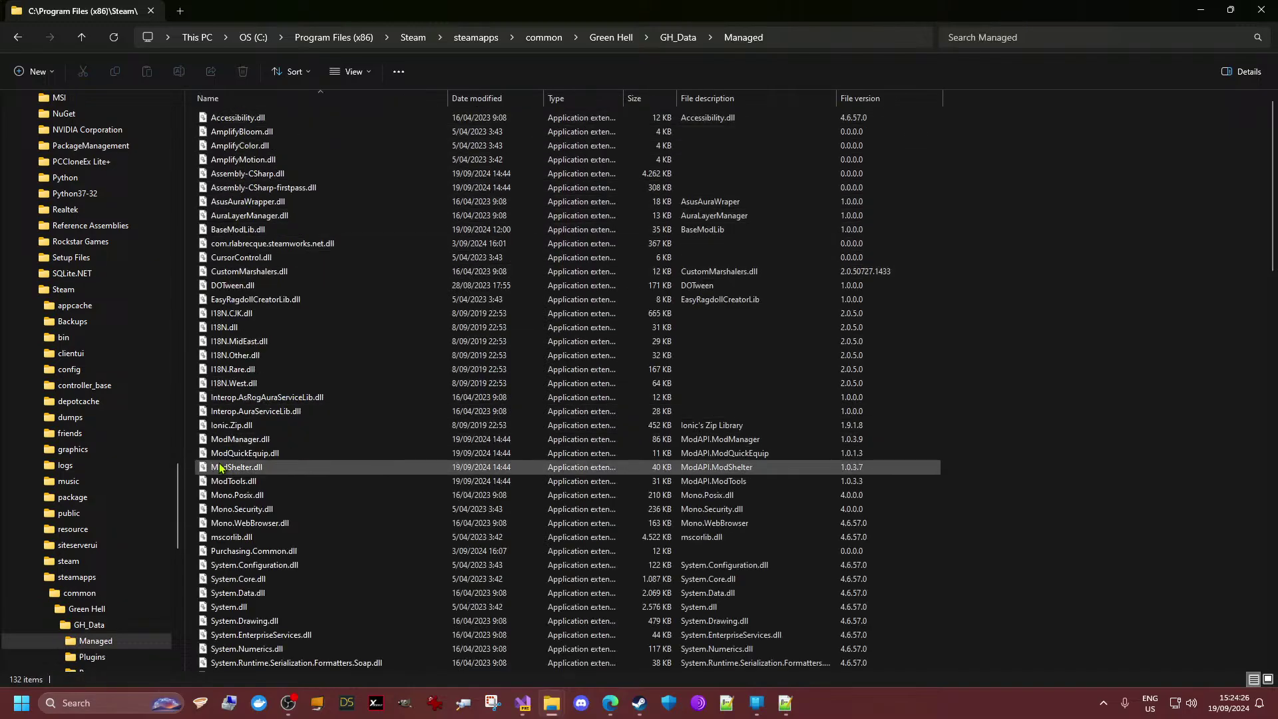
click(244, 441)
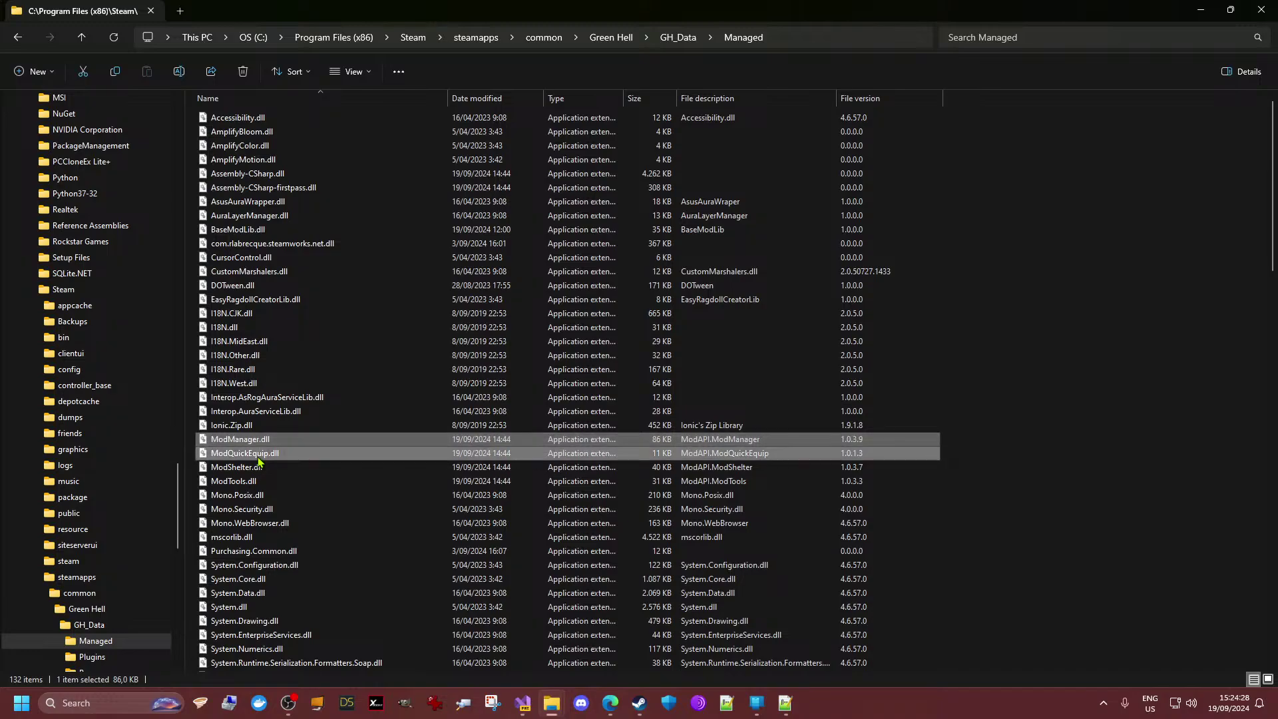
ctrl+click(246, 454)
ctrl+click(249, 468)
ctrl+click(247, 480)
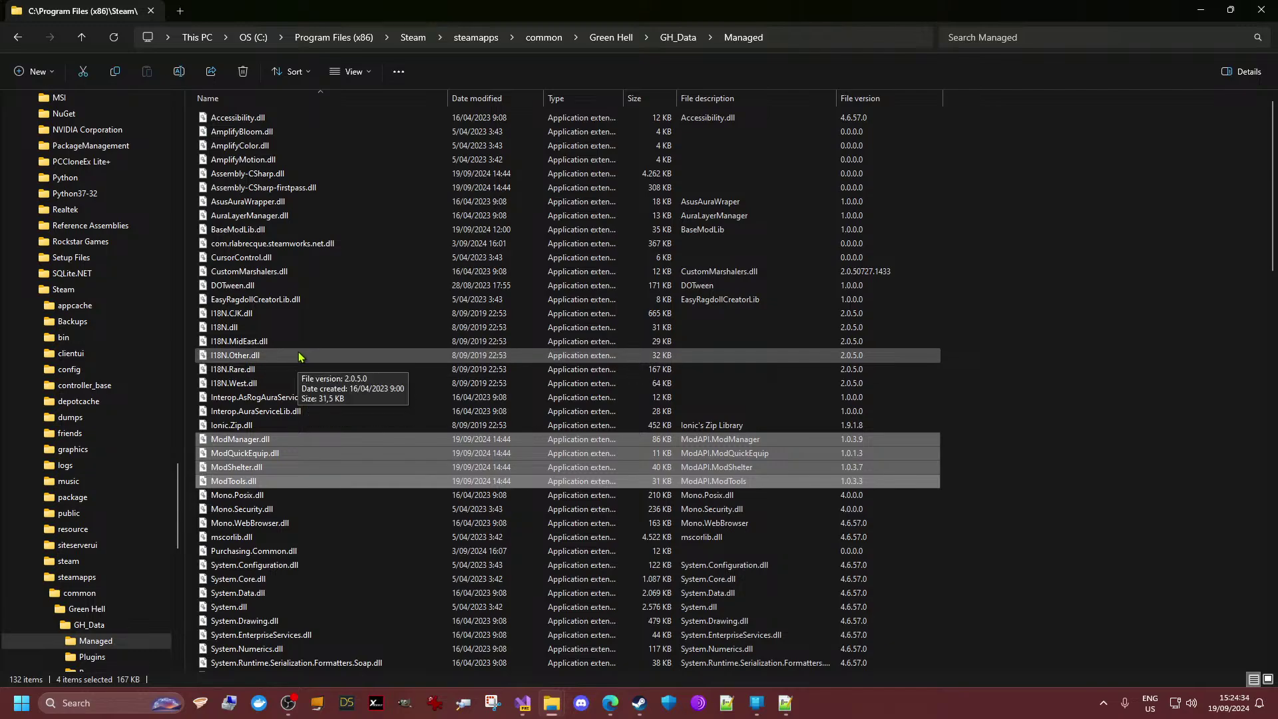
key(shift+Delete)
key(Escape)
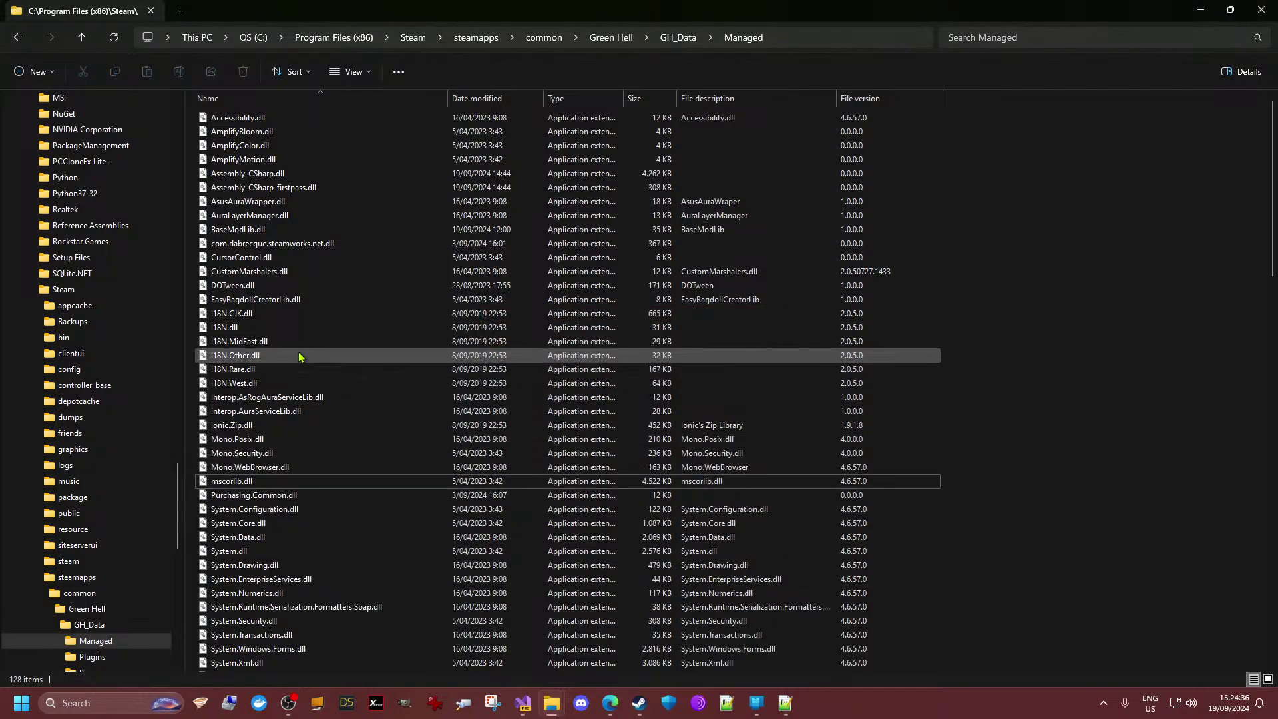
- Permanently delete BaseModLib.dll from the Managed folder
click(253, 230)
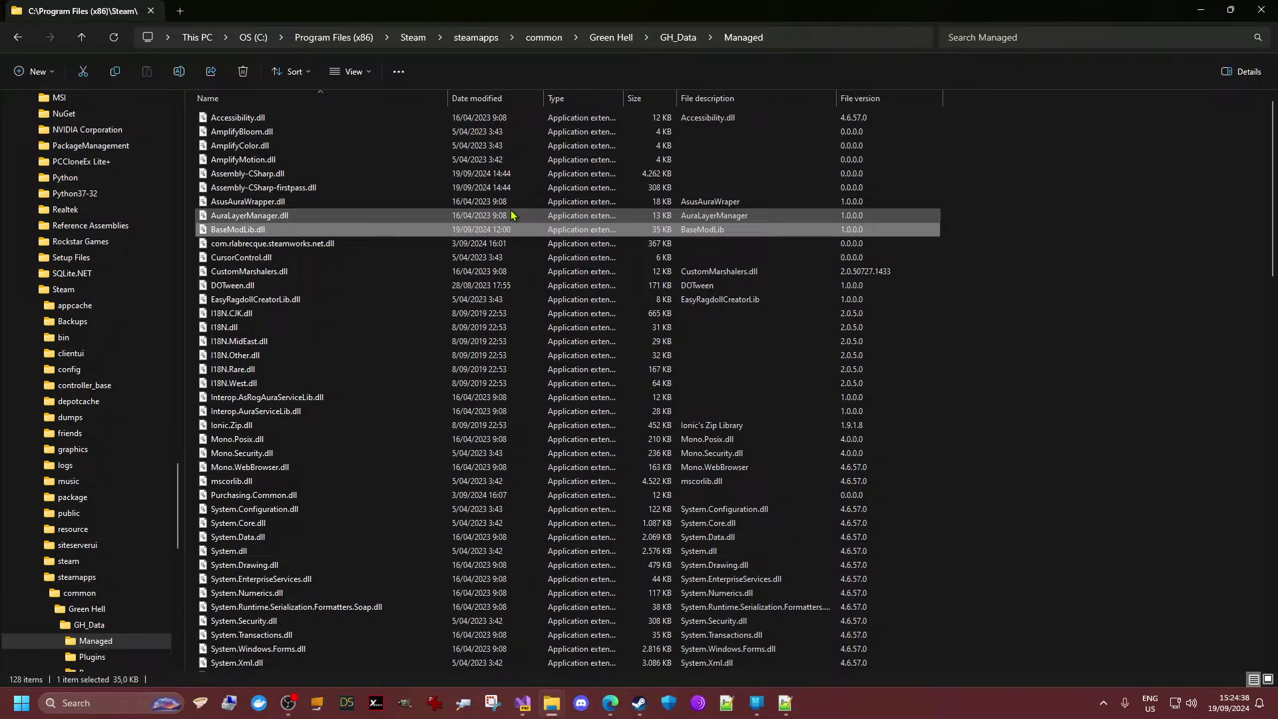
key(shift+Delete)
key(Return)
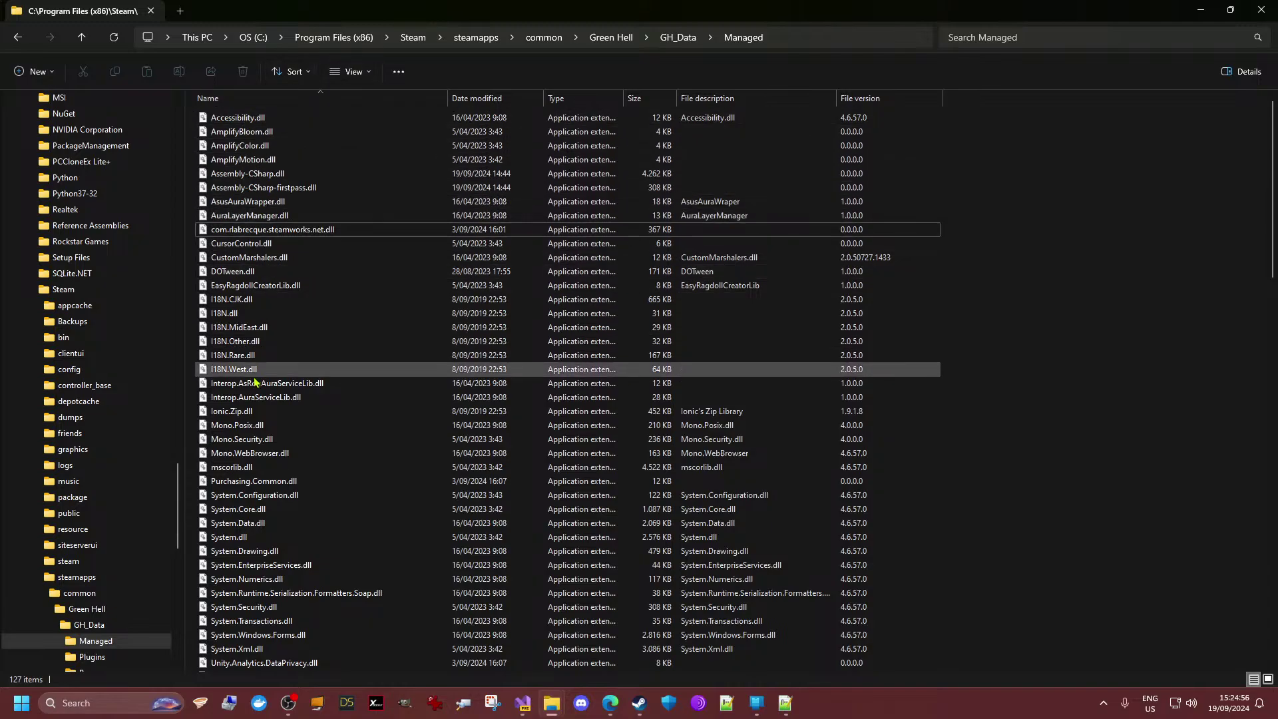
- Check the Managed folder for leftover mod files and return to the Green Hell root folder
scroll(254, 443, down, 6)
scroll(255, 453, down, 2)
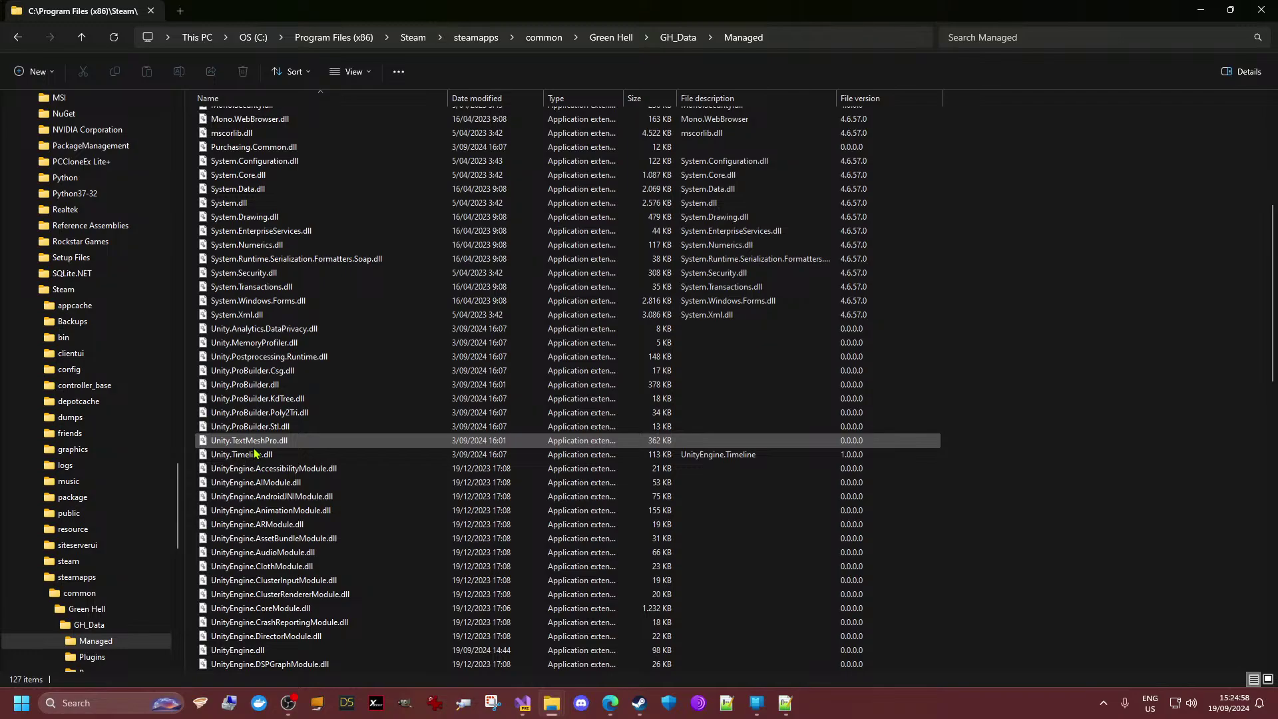
scroll(255, 454, up, 8)
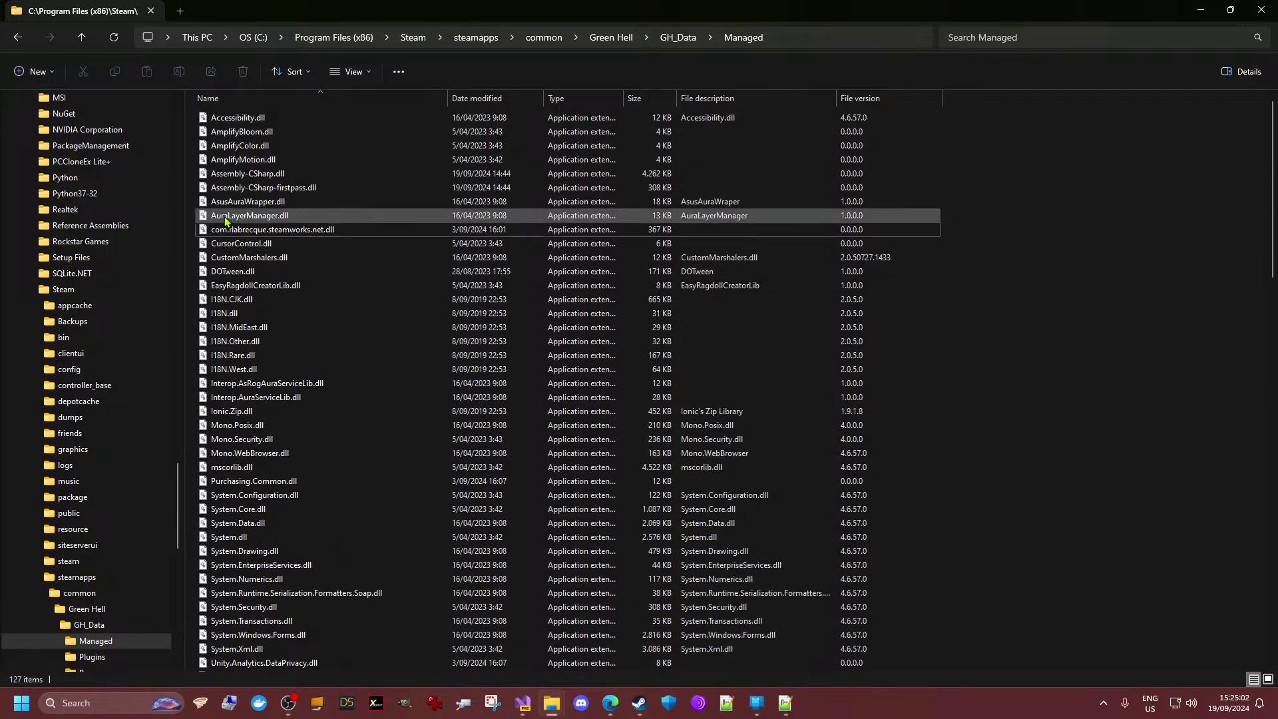
click(77, 629)
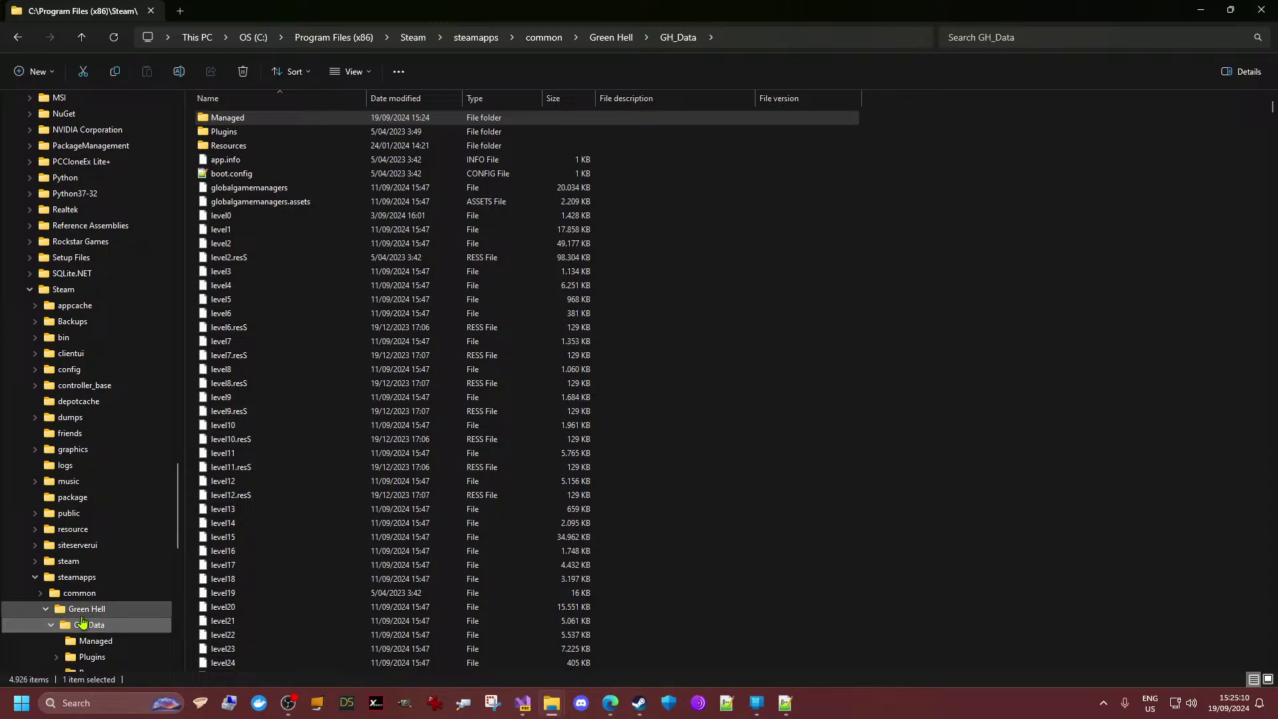
double_click(81, 623)
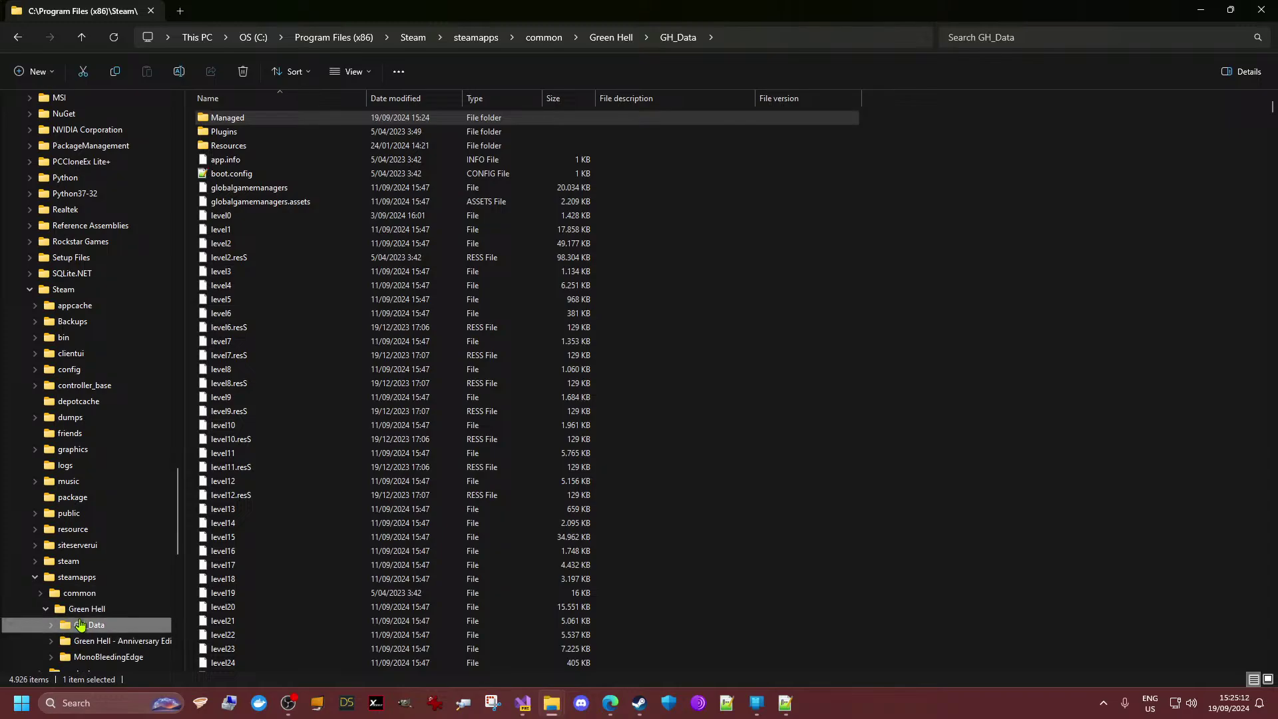
click(90, 610)
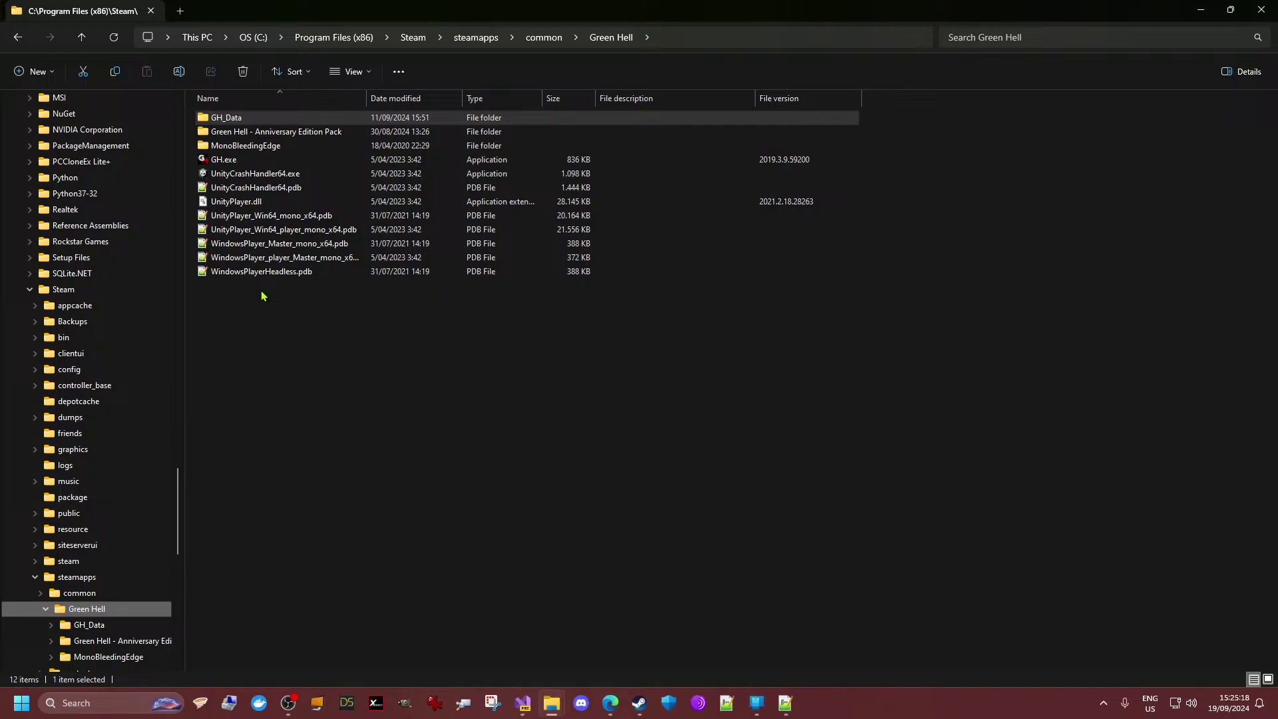
- Switch to the ModAPI Hub page in the browser, choose Green Hell as the game and load more of its mods
mouse_move(555, 706)
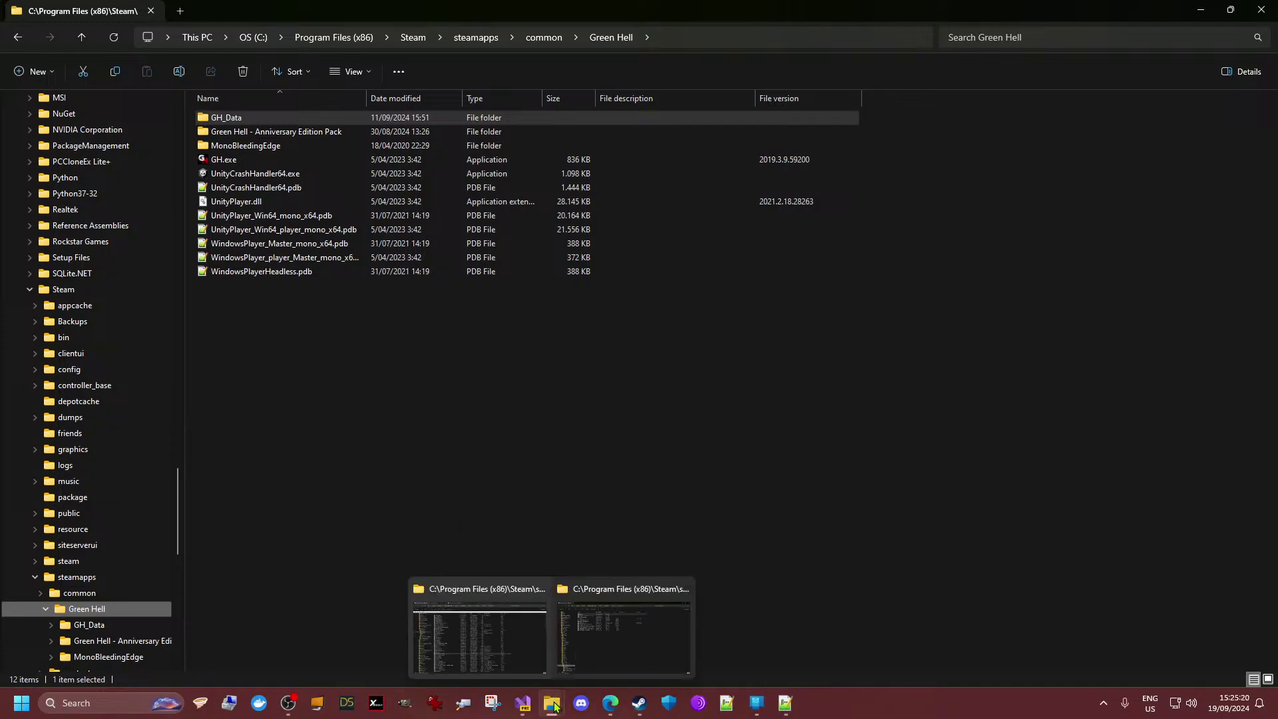
click(611, 704)
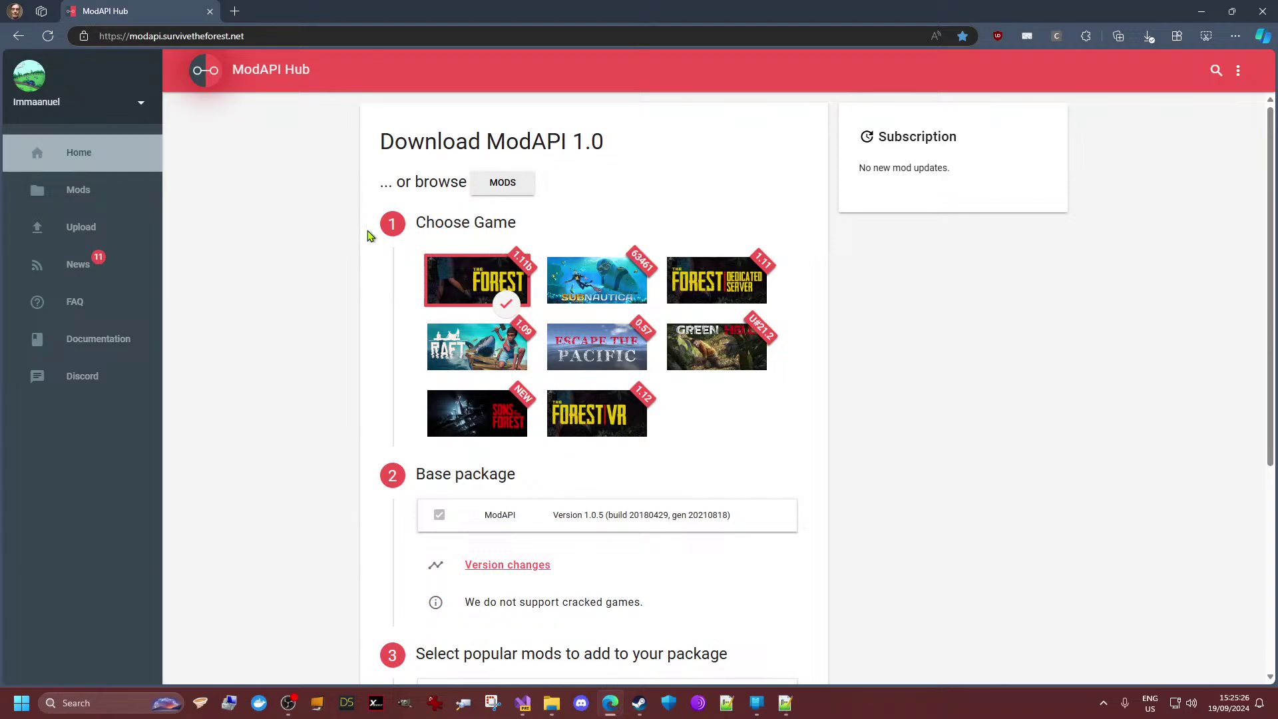
click(729, 338)
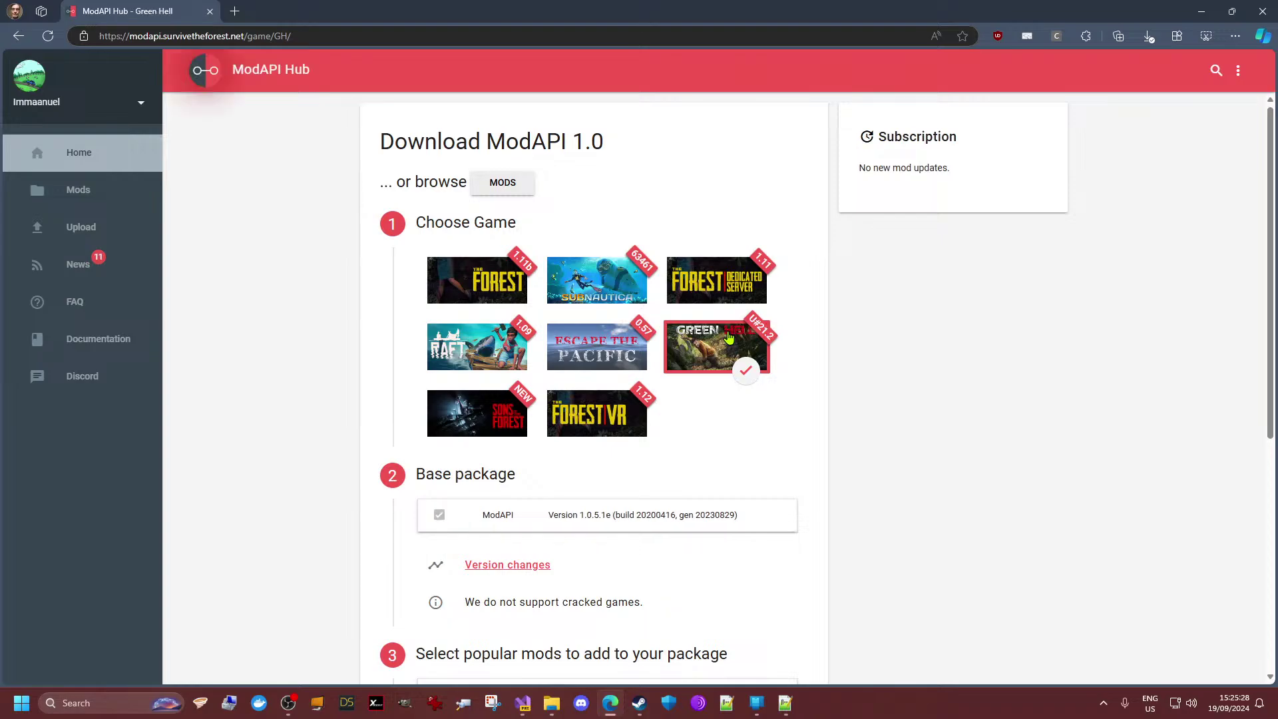
scroll(599, 419, down, 4)
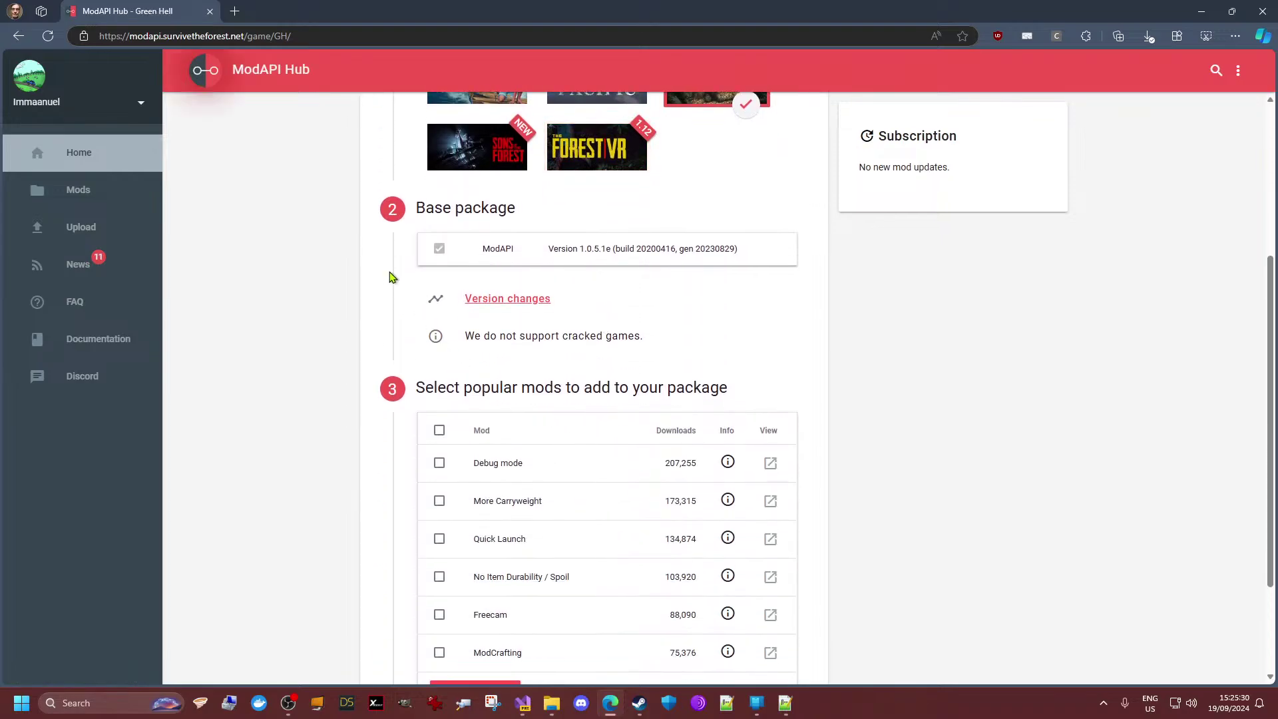
scroll(373, 422, down, 2)
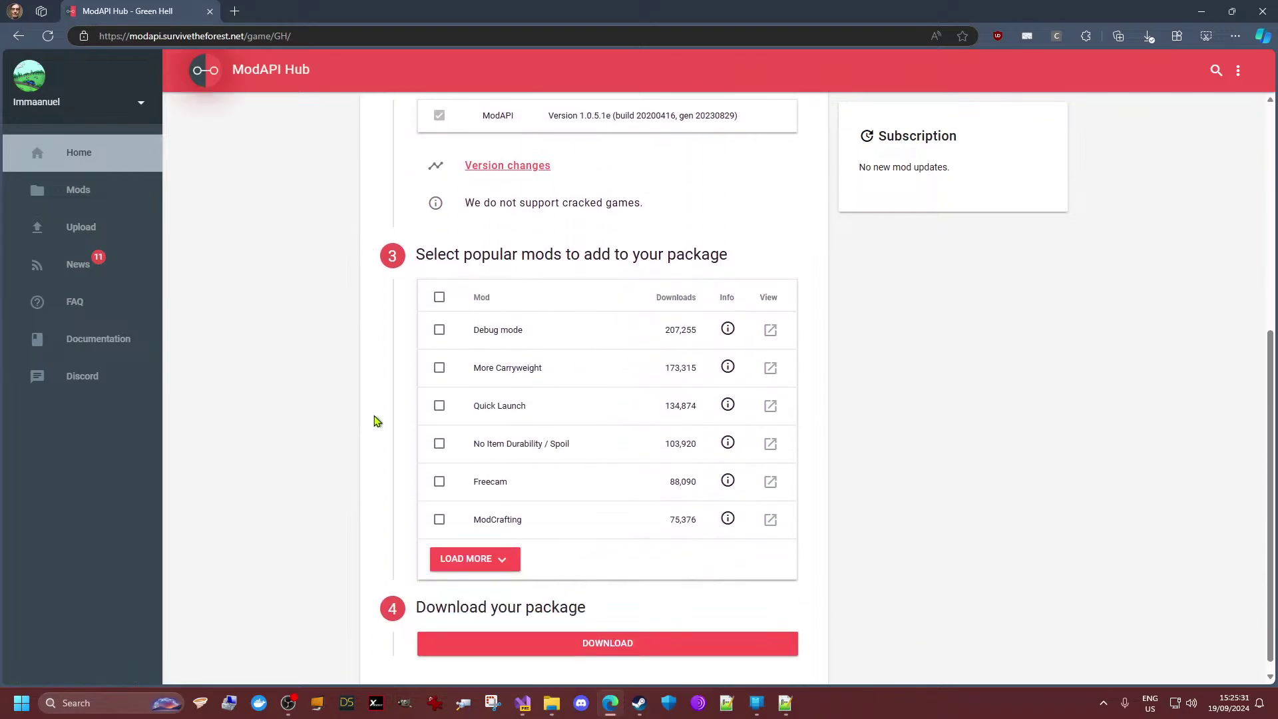
click(507, 561)
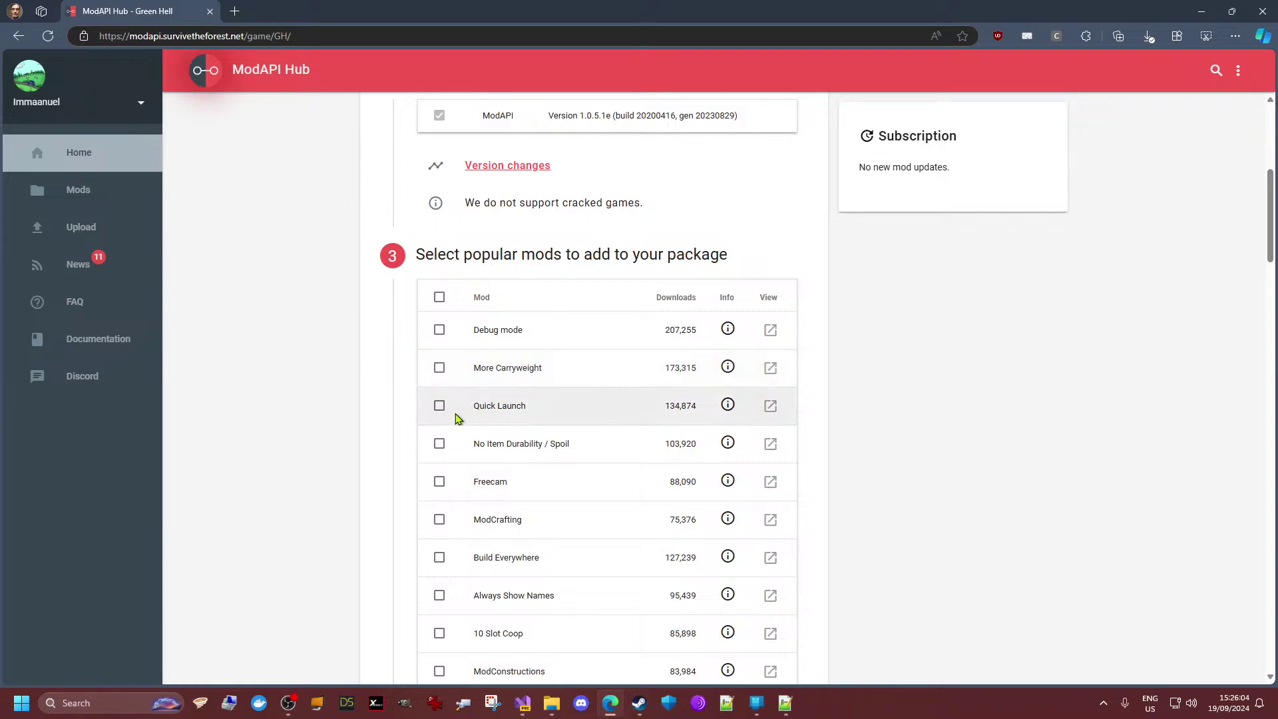
- Add ModCrafting, ModConstructions, ModTools, ModShelter and ModManager to the mod package
scroll(464, 448, down, 4)
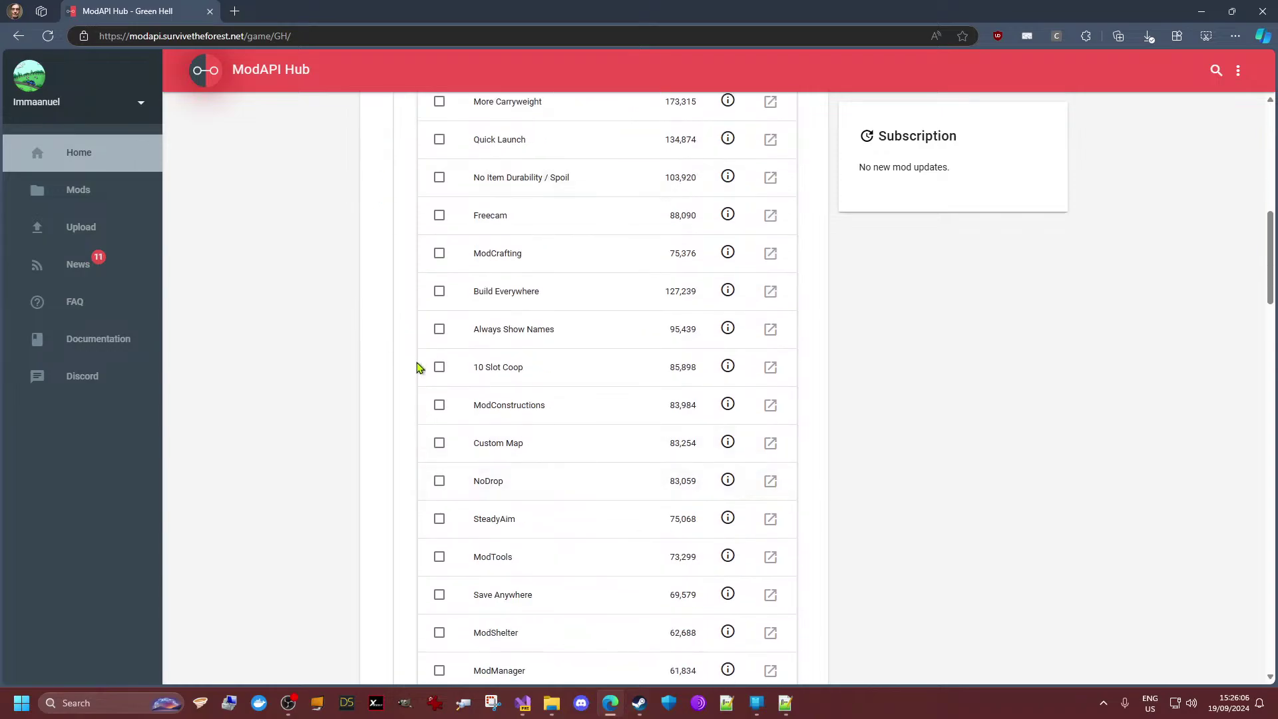
click(439, 253)
scroll(437, 253, up, 4)
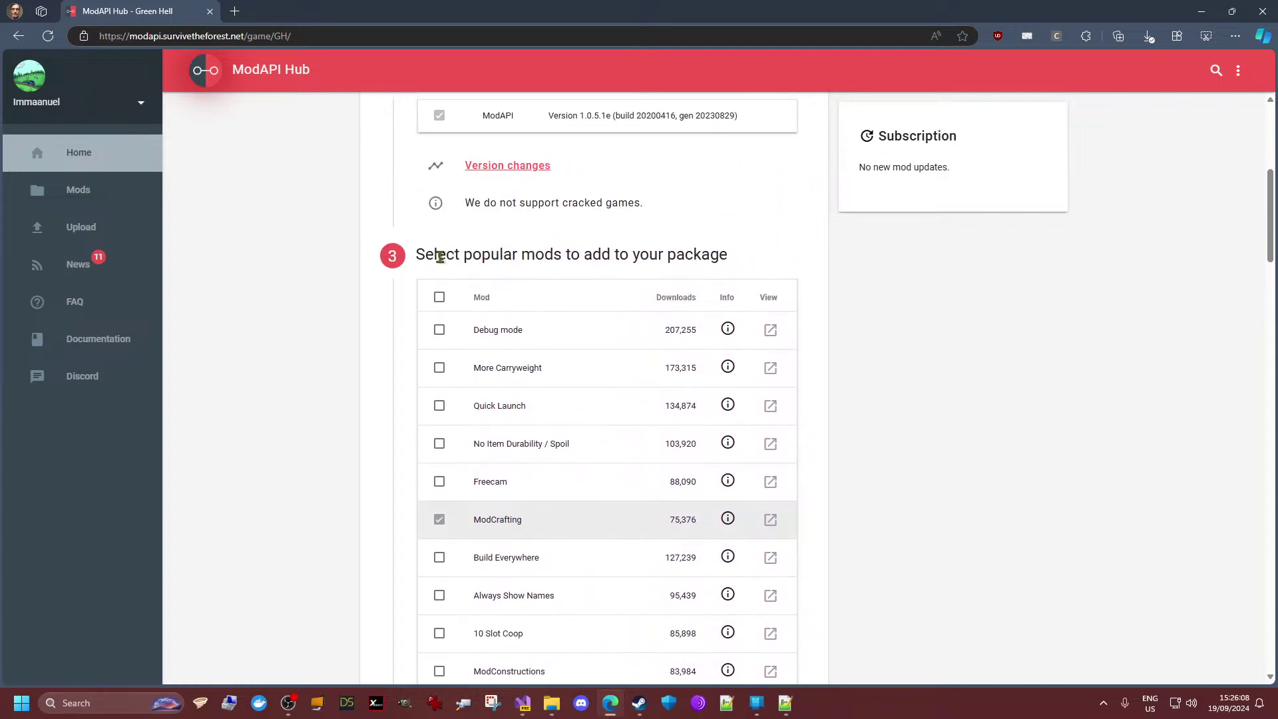
scroll(490, 577, down, 2)
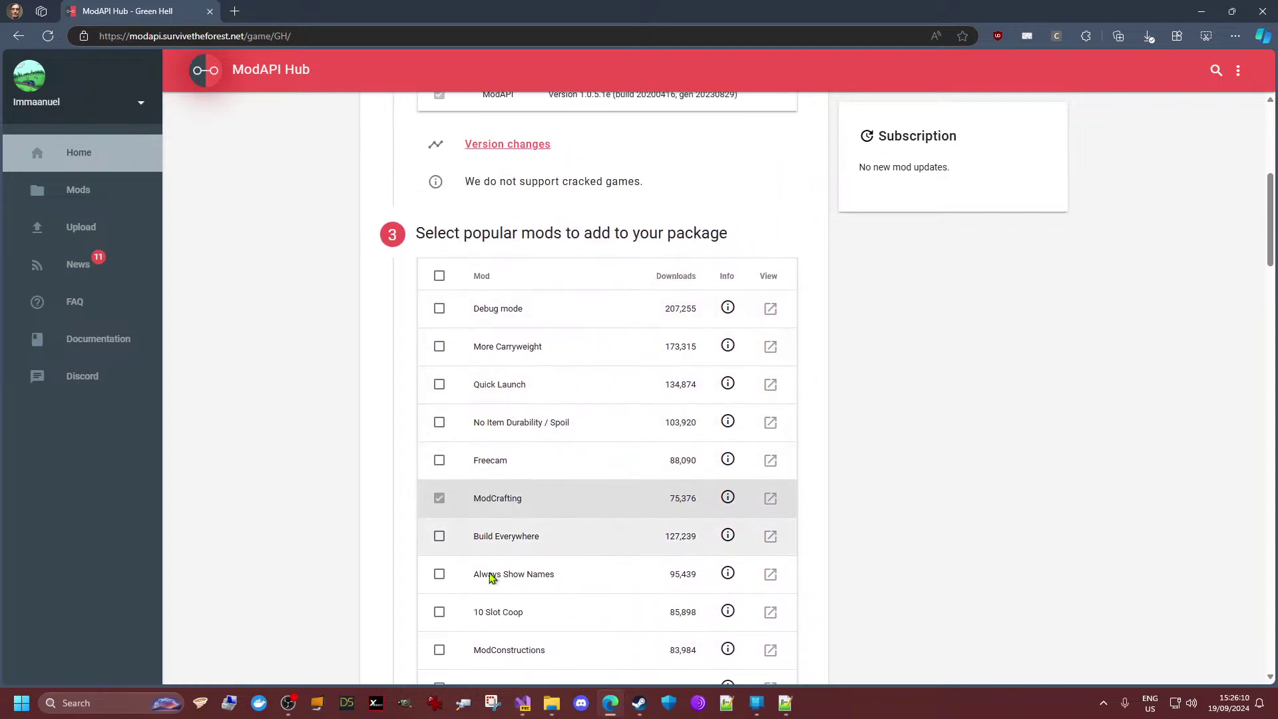
scroll(485, 564, down, 4)
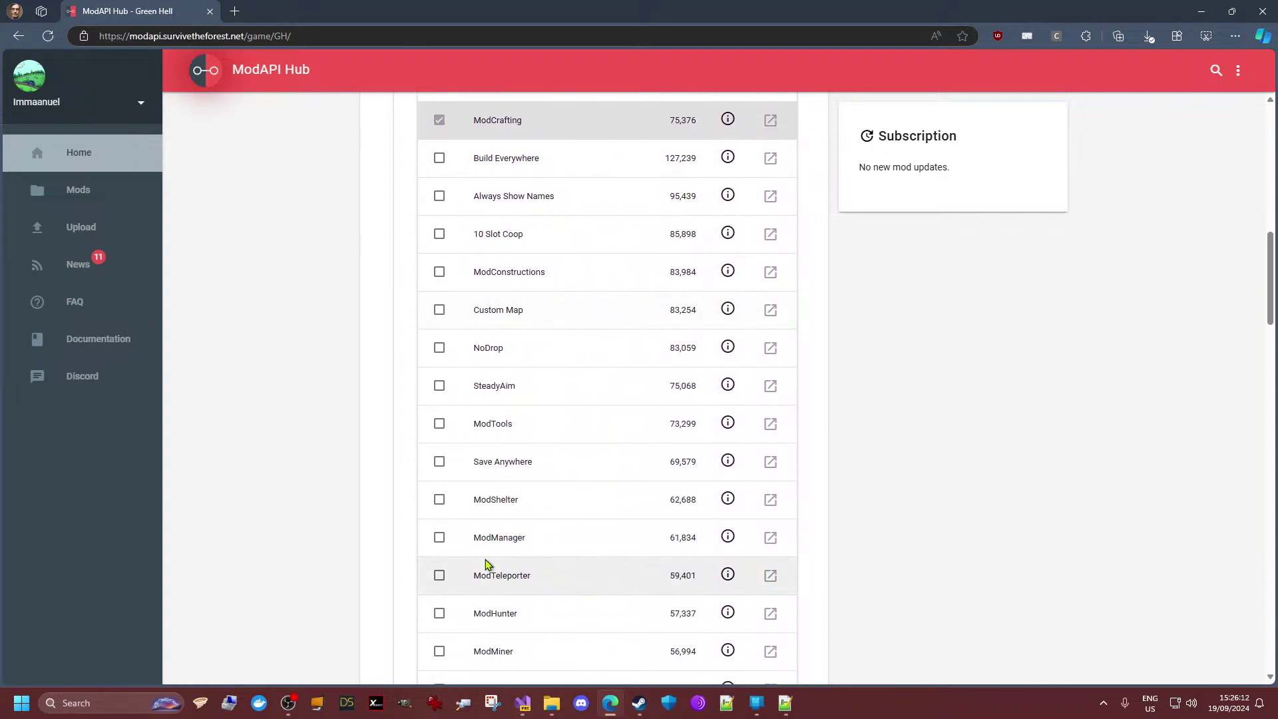
click(439, 271)
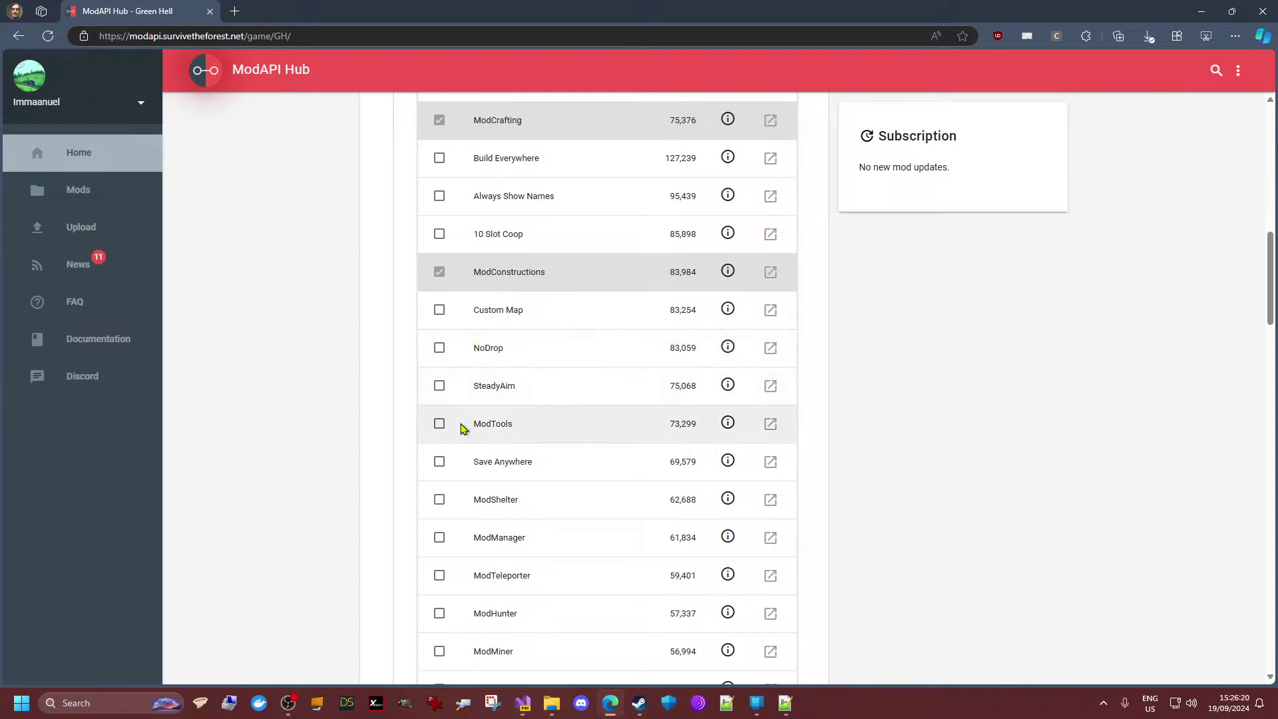
click(438, 424)
click(439, 501)
click(440, 538)
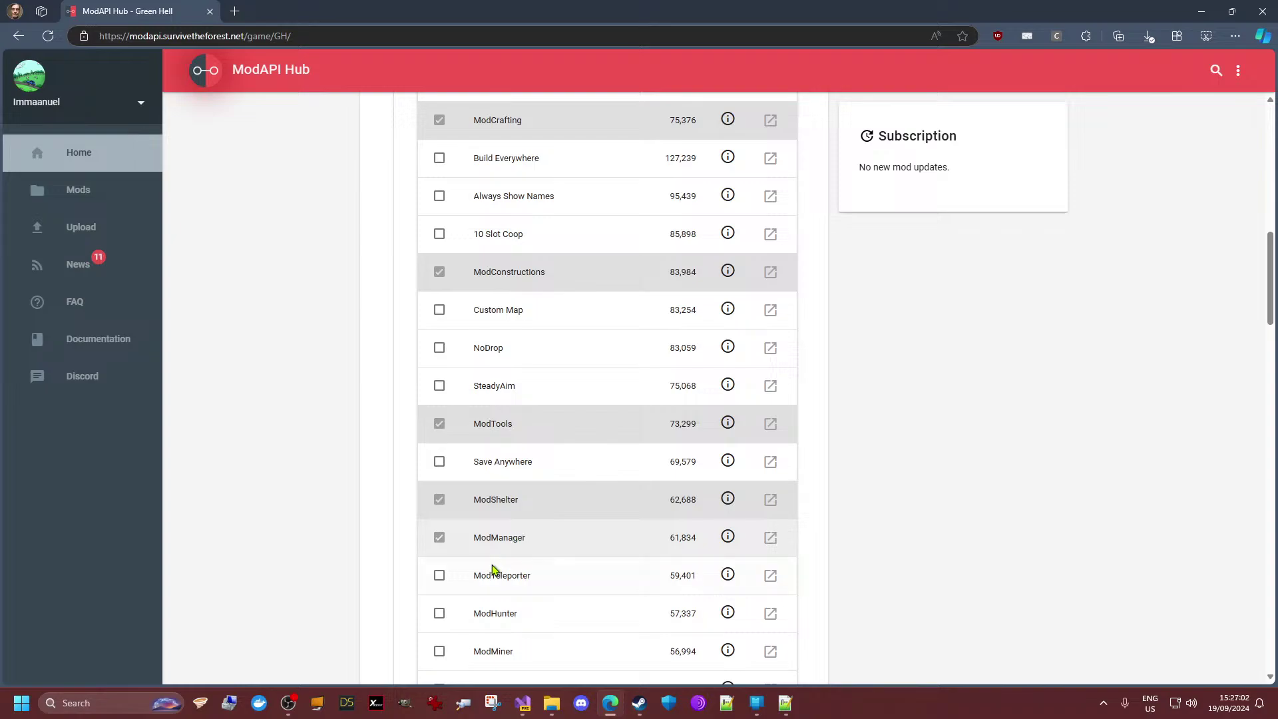
- Add ModTeleporter, ModHunter, ModMiner and ModFarmer to the mod package
click(439, 575)
click(440, 615)
click(439, 652)
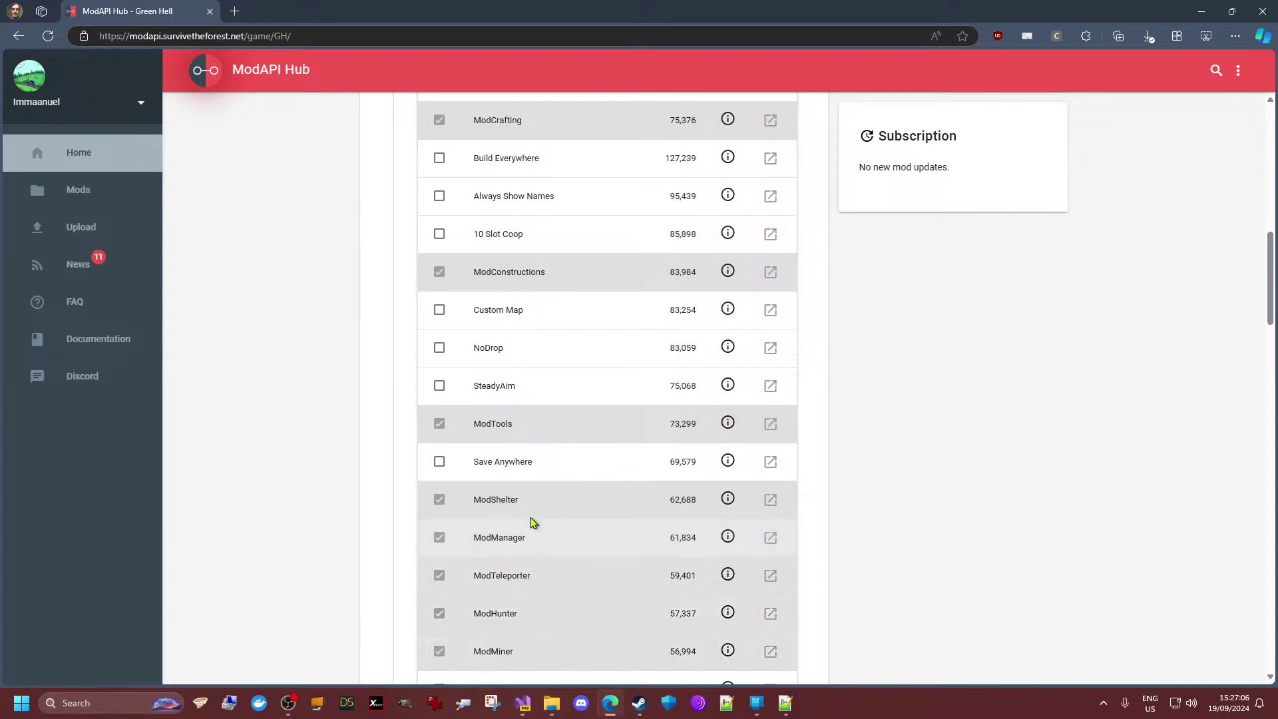
scroll(530, 520, down, 4)
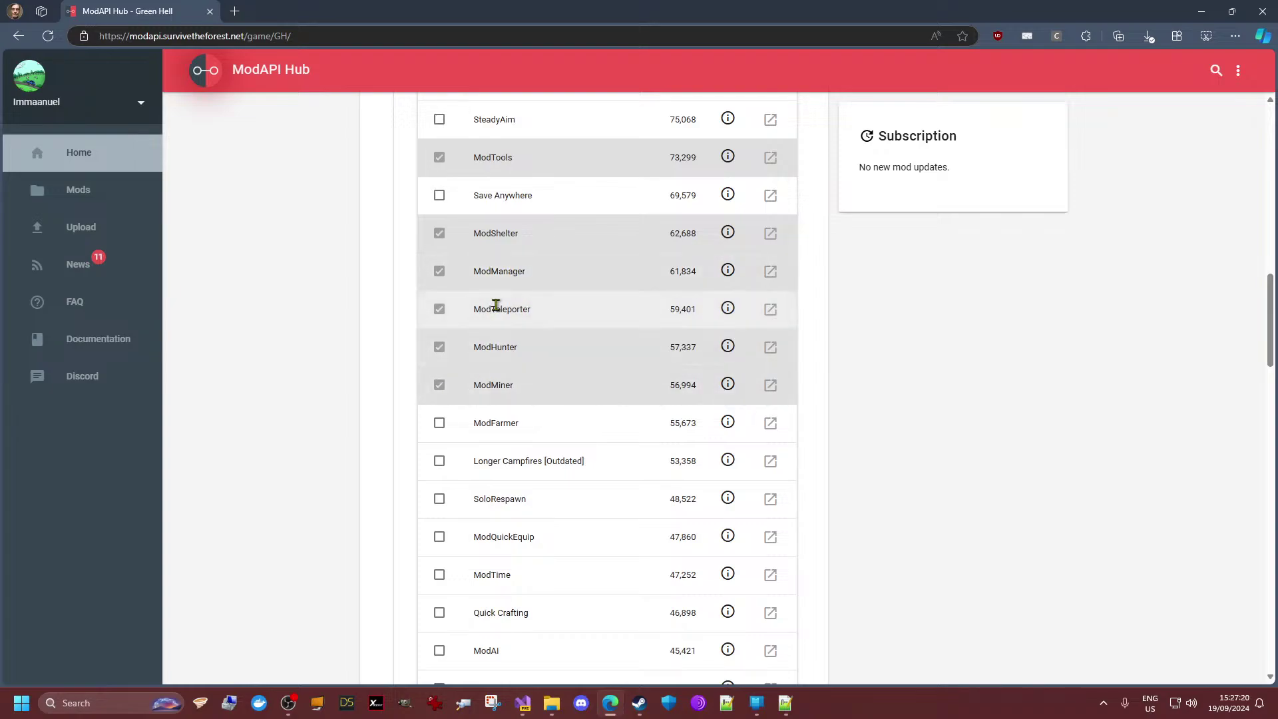
scroll(496, 305, up, 2)
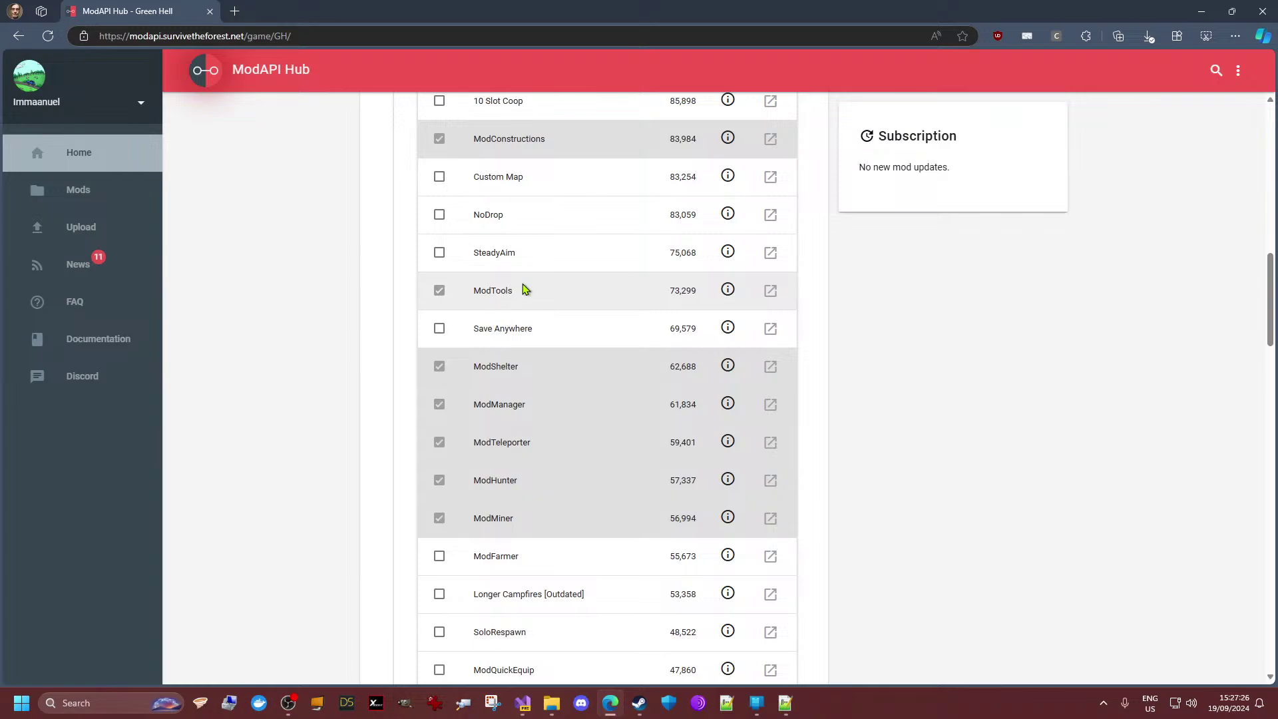
click(438, 557)
scroll(586, 478, down, 2)
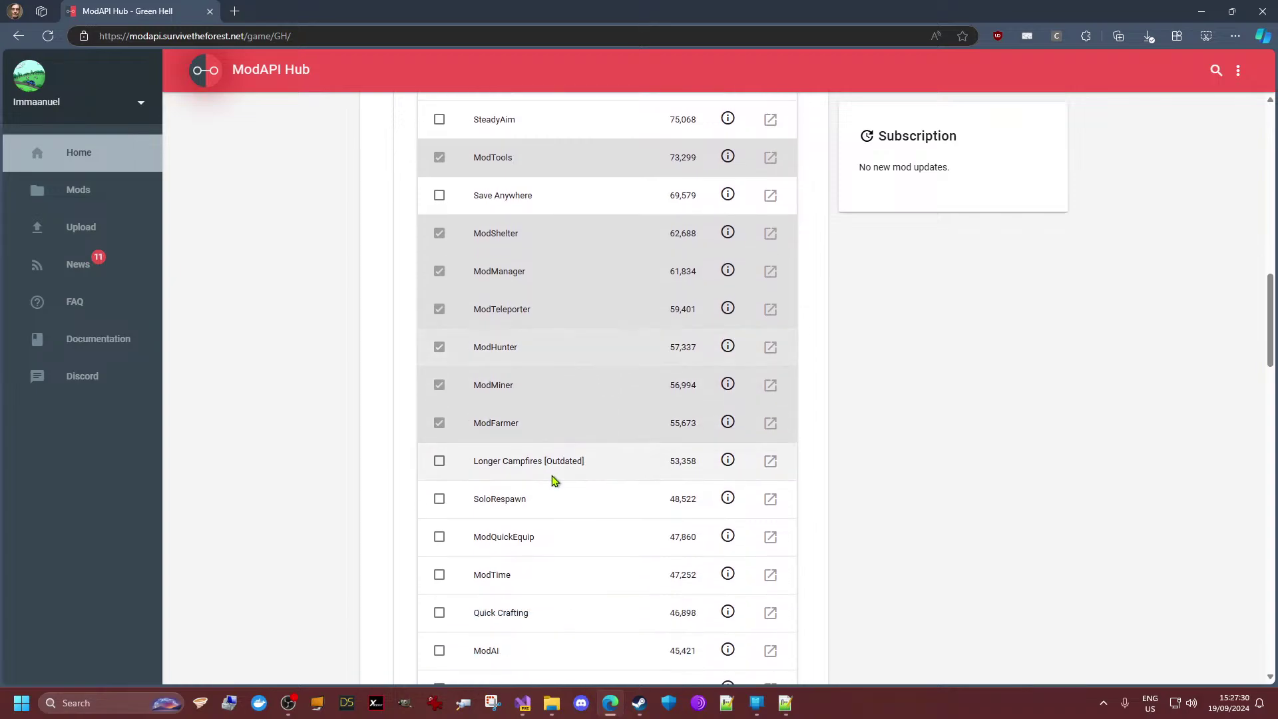
- Include ModQuickEquip, ModTime and ModAI in the mod package
click(439, 540)
click(439, 580)
scroll(552, 491, down, 2)
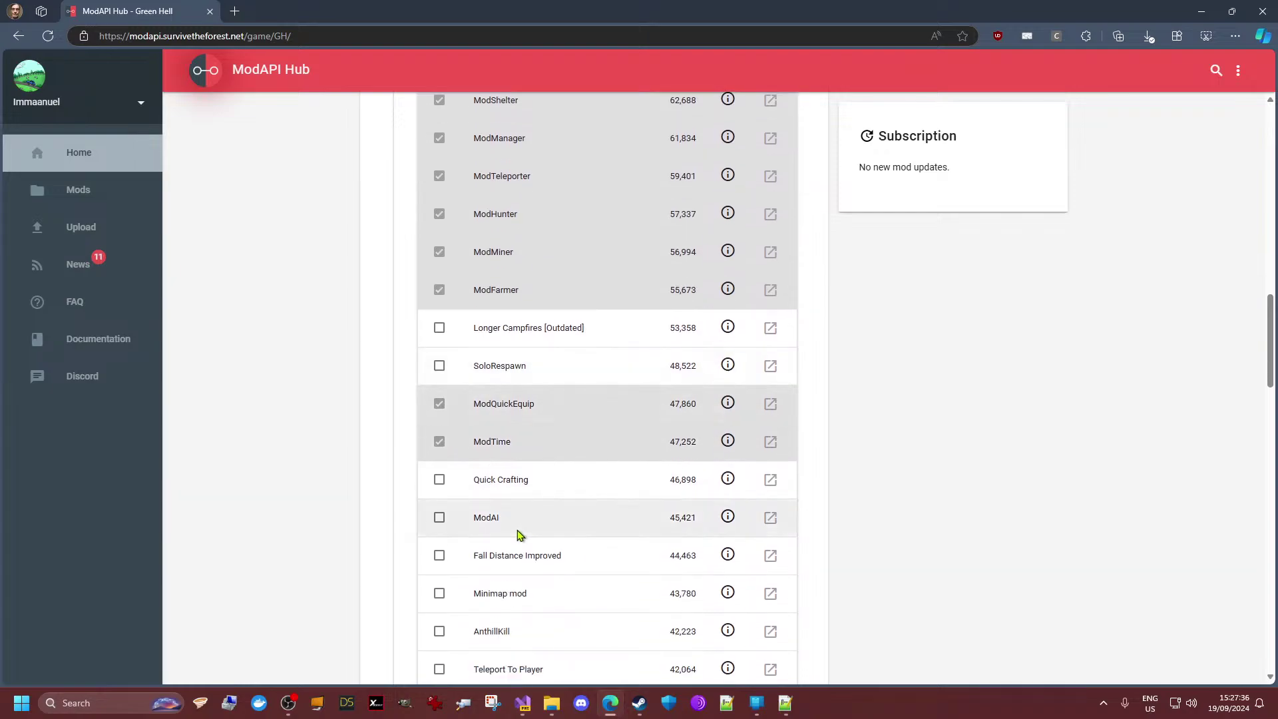
click(438, 519)
- Include ModHUD, ModAchievements and CommunityTools in the mod package
scroll(609, 517, down, 1)
scroll(607, 517, down, 4)
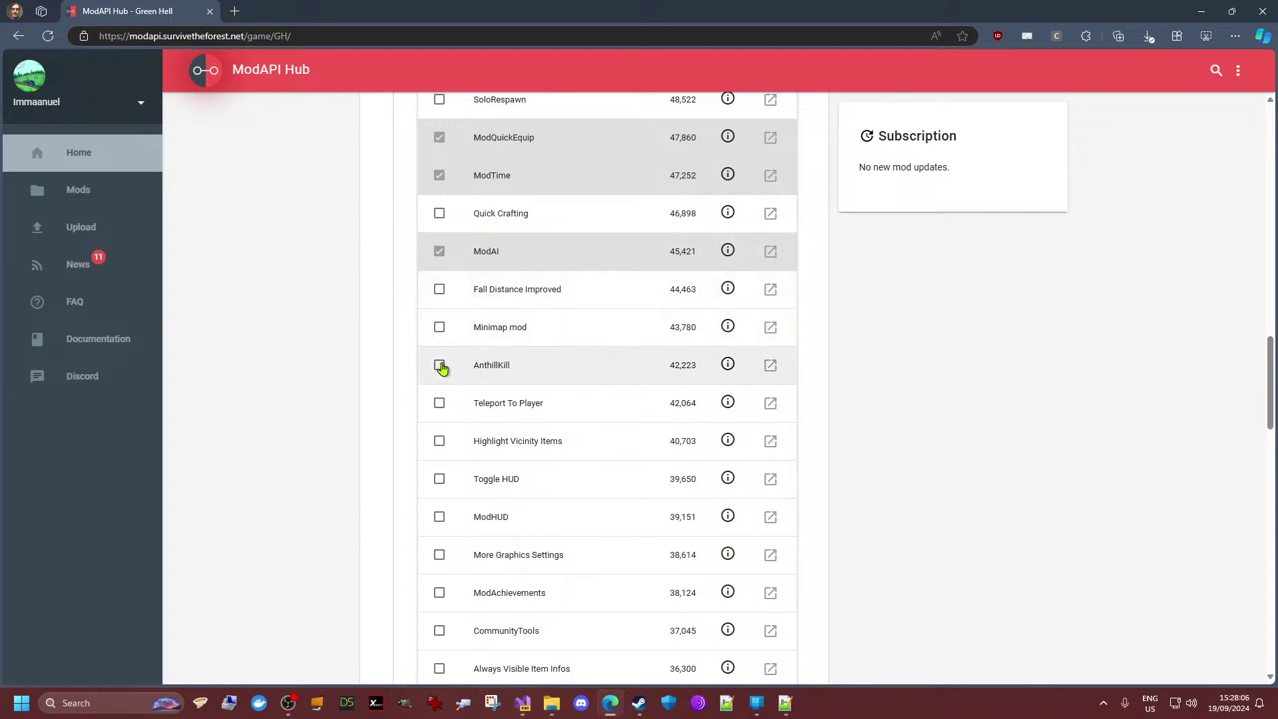
click(439, 517)
scroll(445, 549, down, 2)
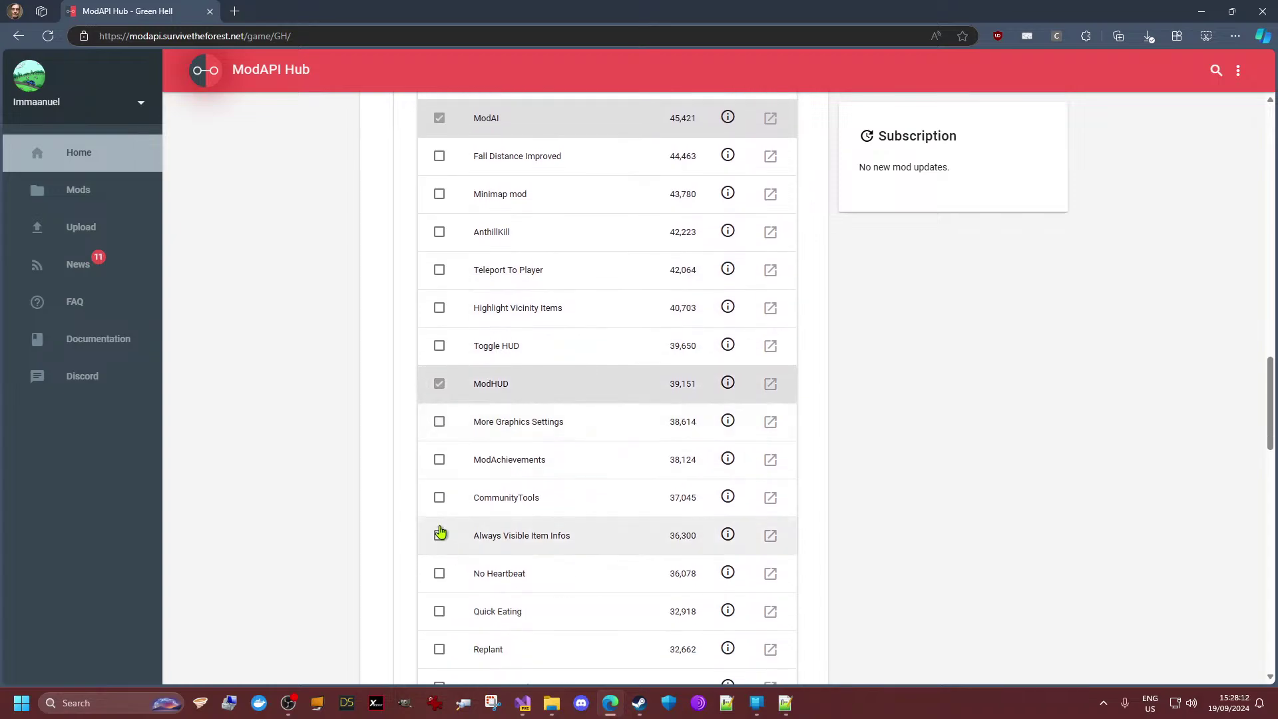
click(439, 461)
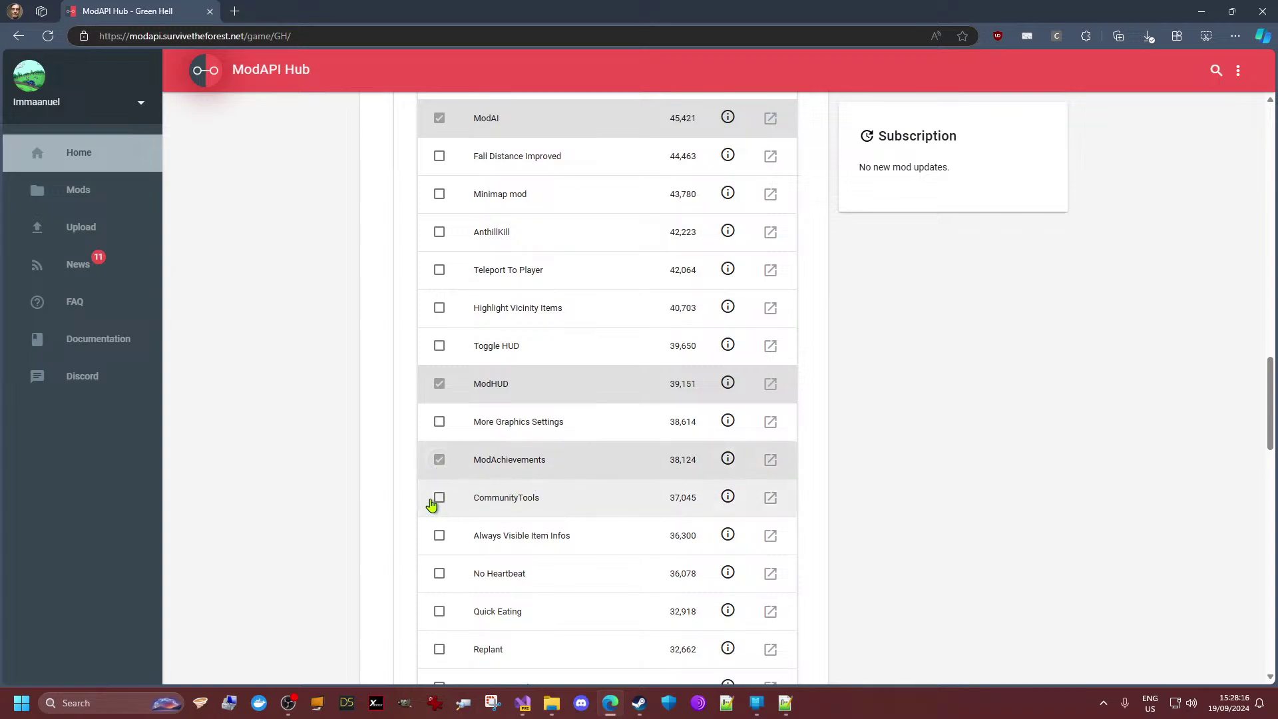
click(438, 500)
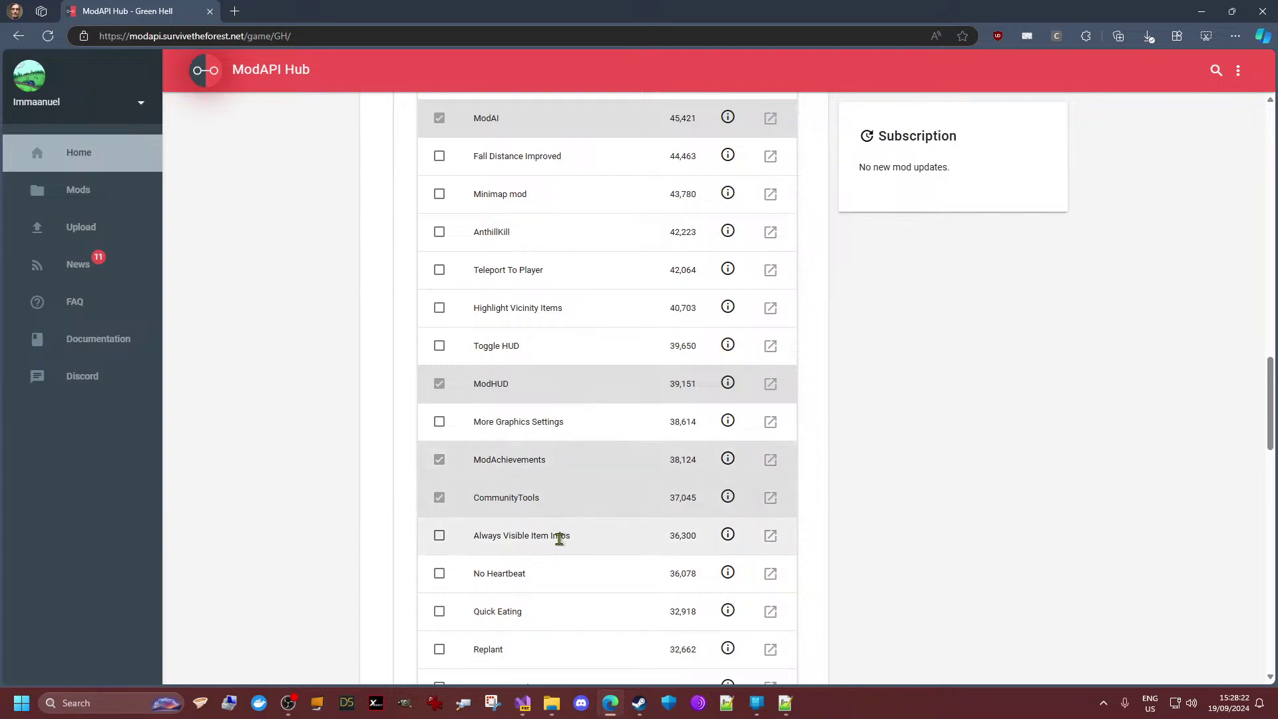
- Download the assembled package as modapi-2024_09_19_15_28_34.zip into the Downloads folder and dismiss the installation instructions
scroll(550, 564, down, 4)
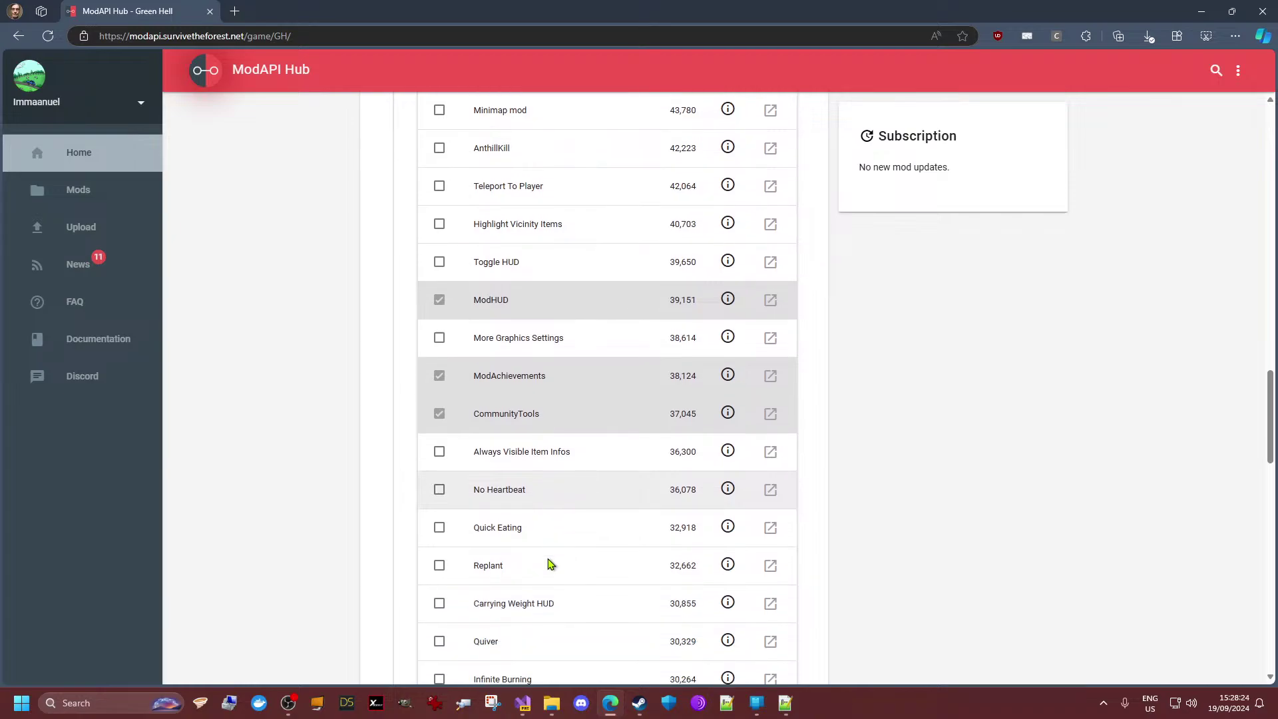
scroll(549, 564, down, 2)
scroll(547, 559, down, 2)
scroll(547, 559, down, 4)
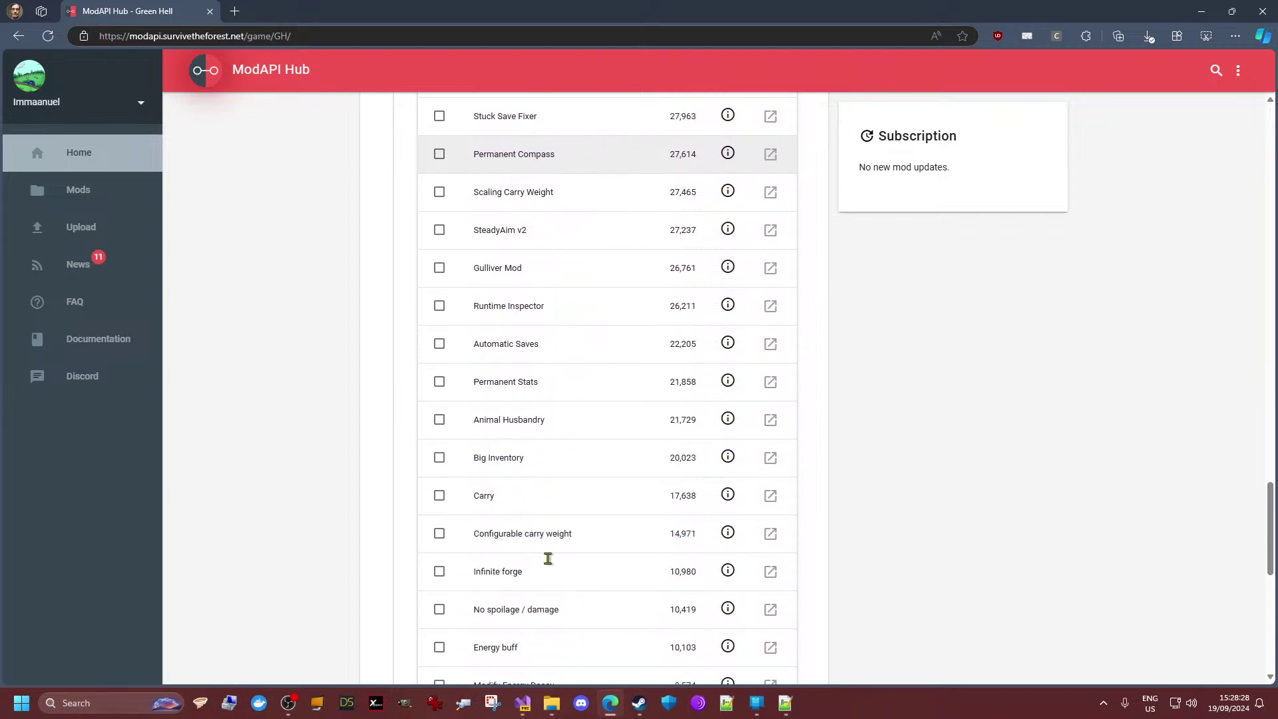
scroll(550, 564, down, 4)
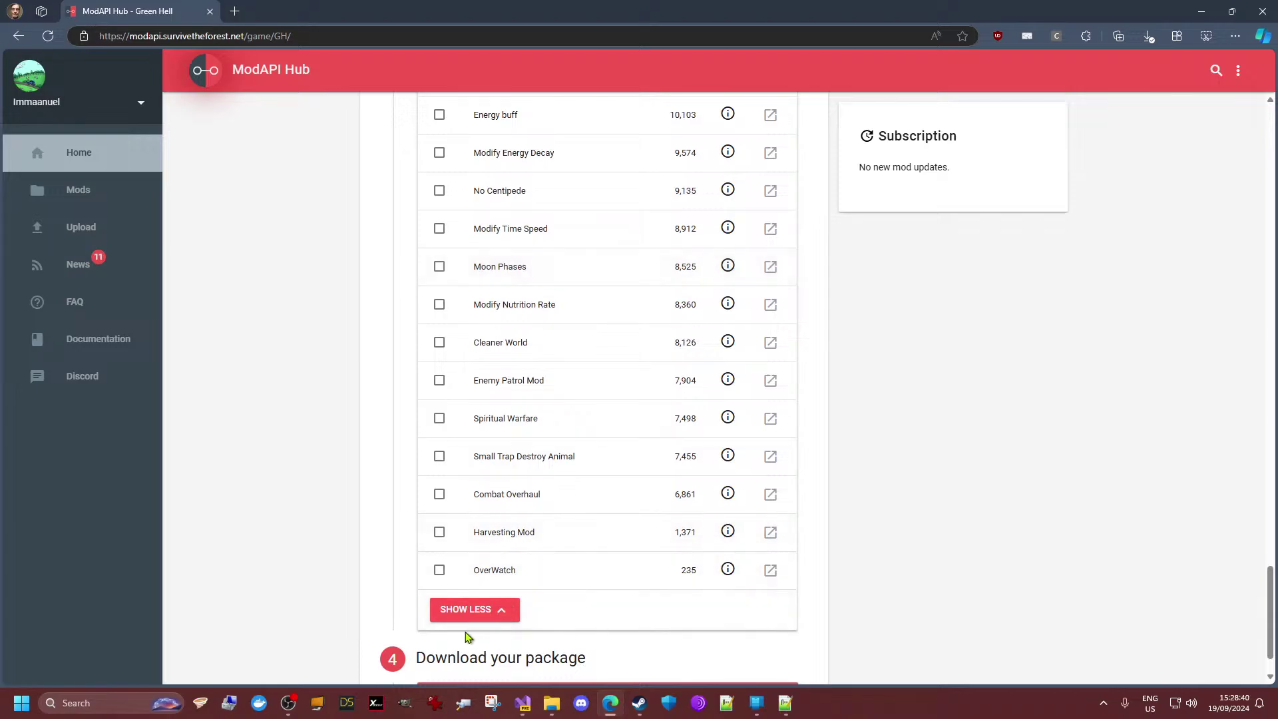
scroll(408, 578, down, 2)
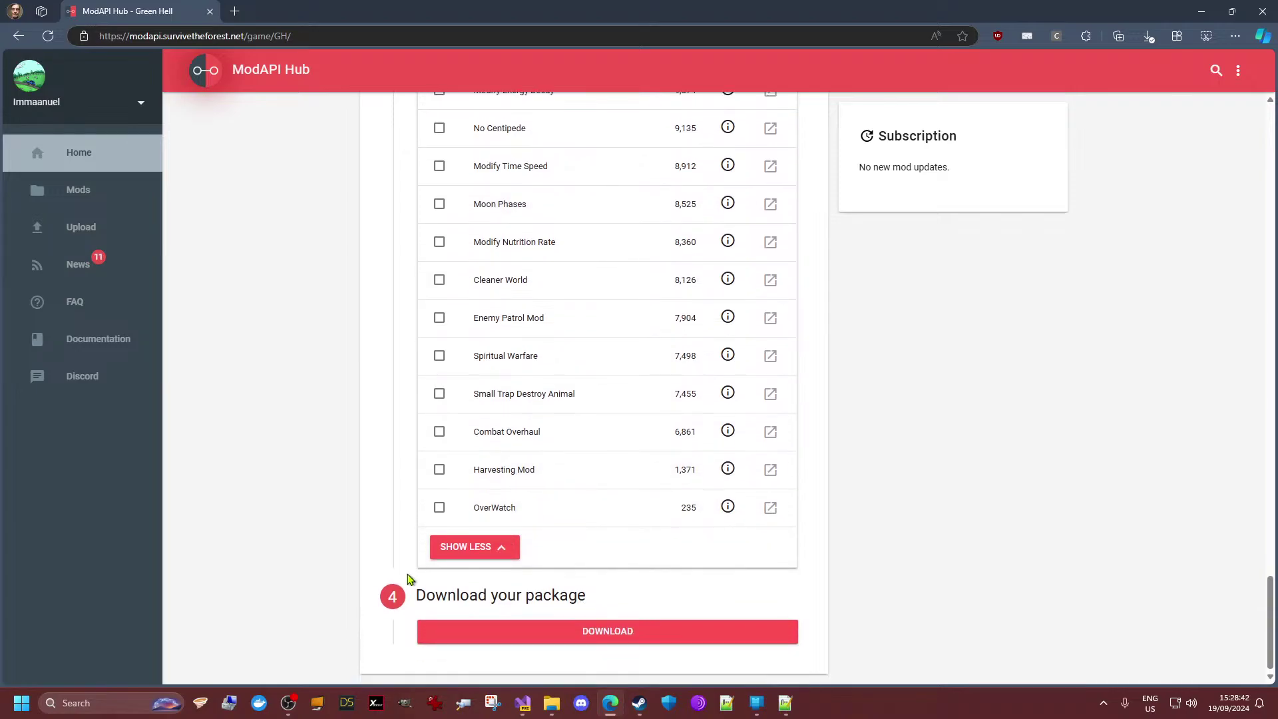
click(601, 630)
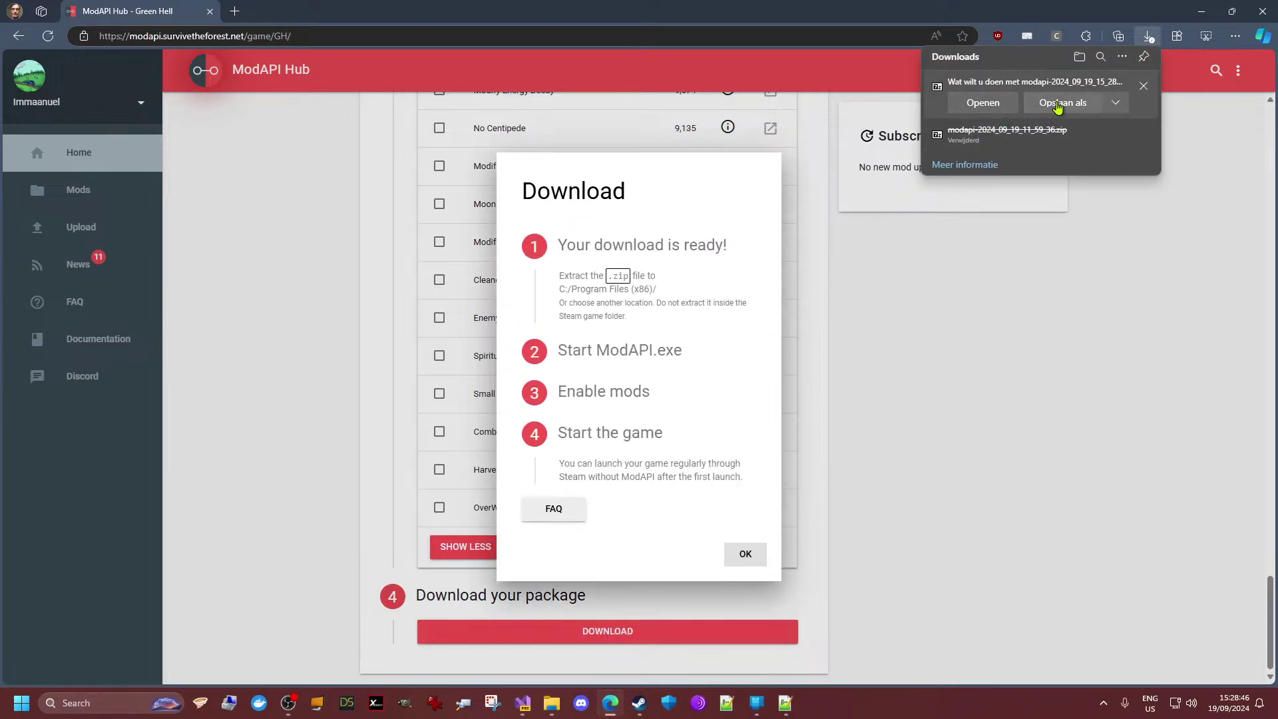
click(1057, 105)
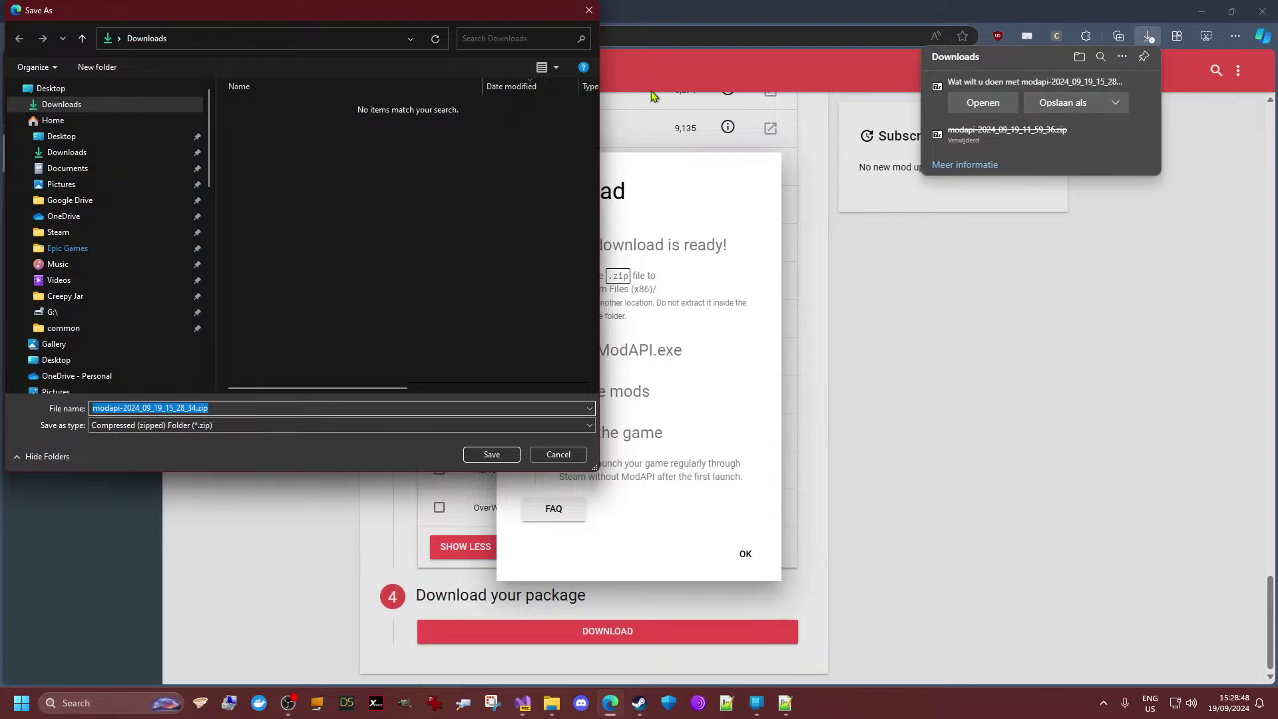
click(493, 452)
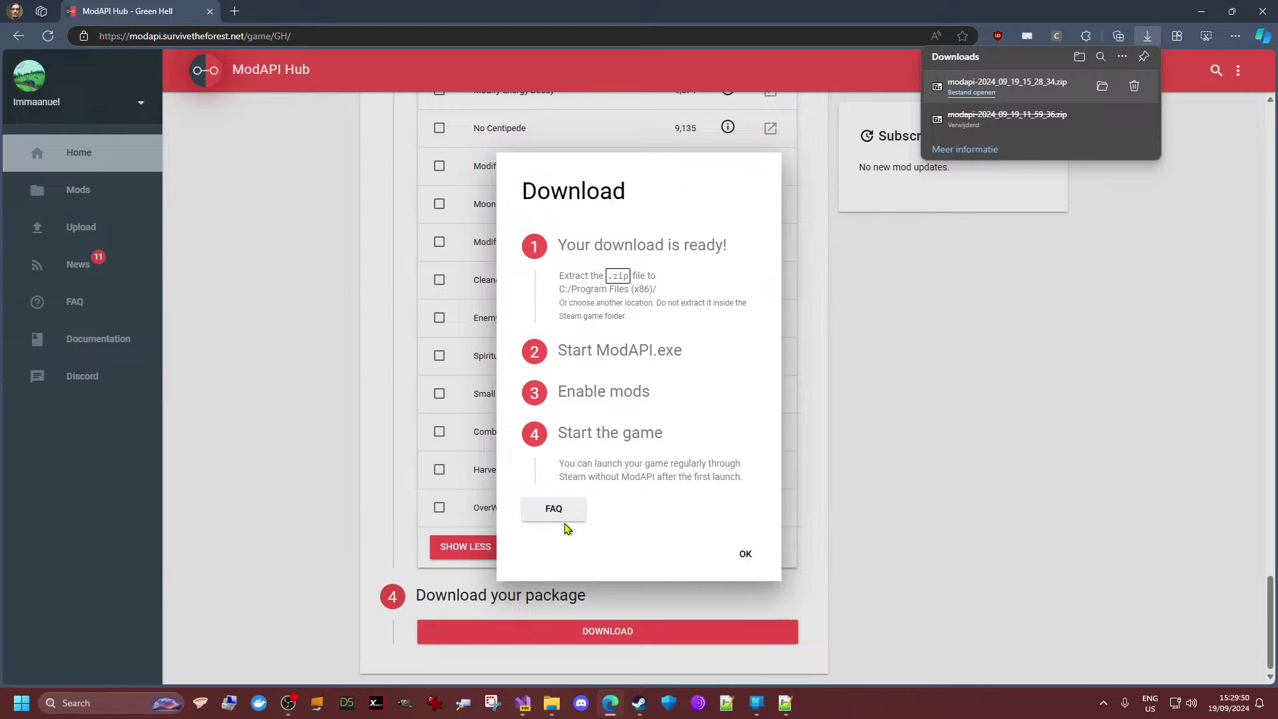
click(747, 556)
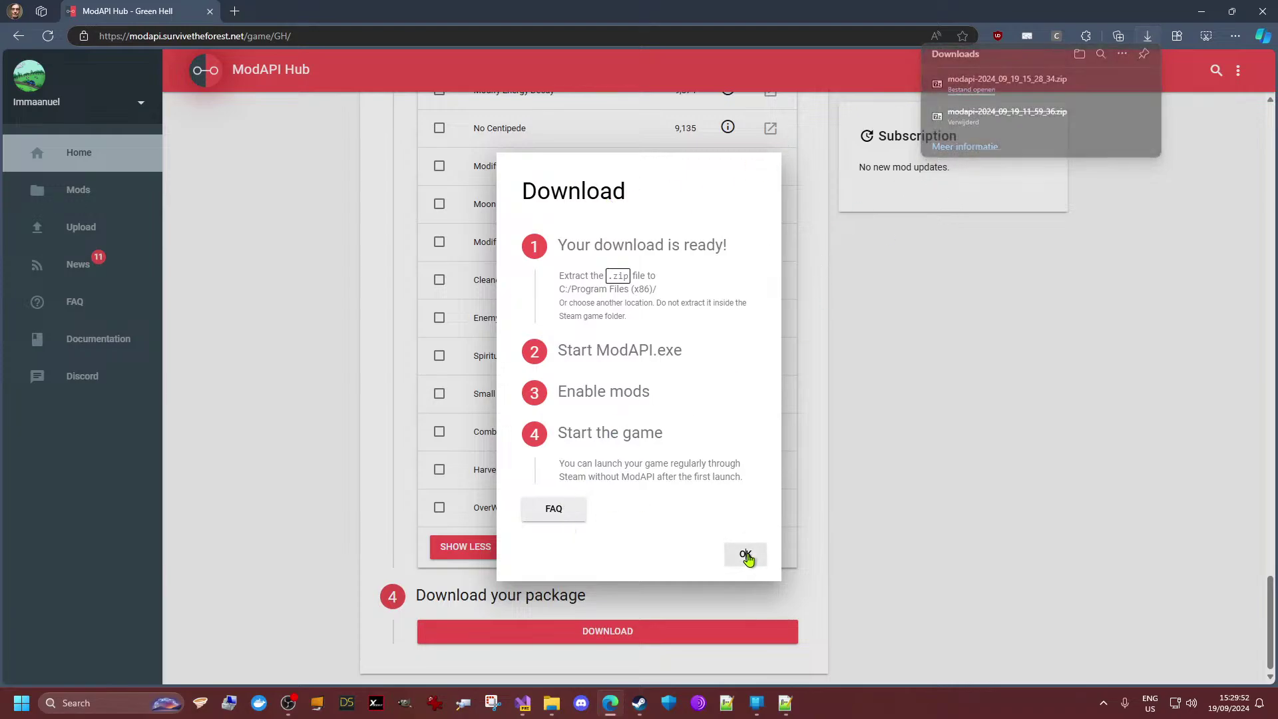
- Open the downloaded zip from its folder and extract modapi_20230829_1.0.5.1e to D:\Workspaces, replacing the existing files
click(1146, 37)
click(1102, 86)
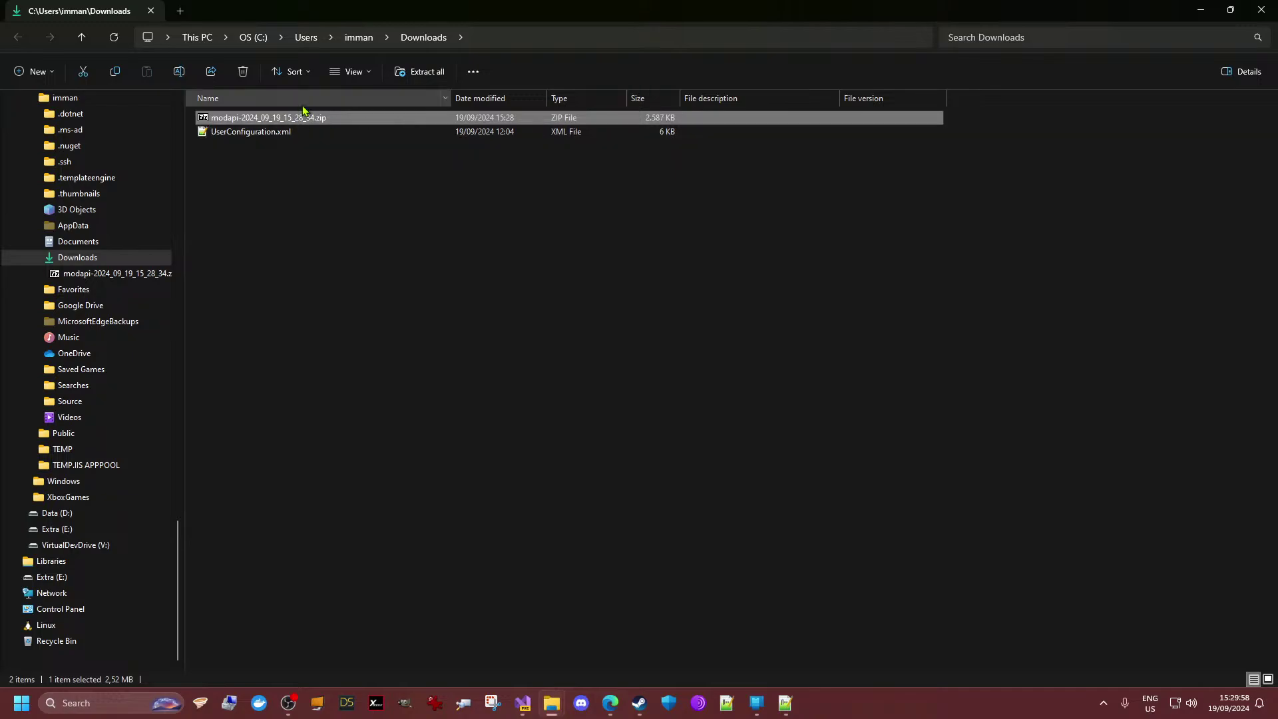
double_click(266, 119)
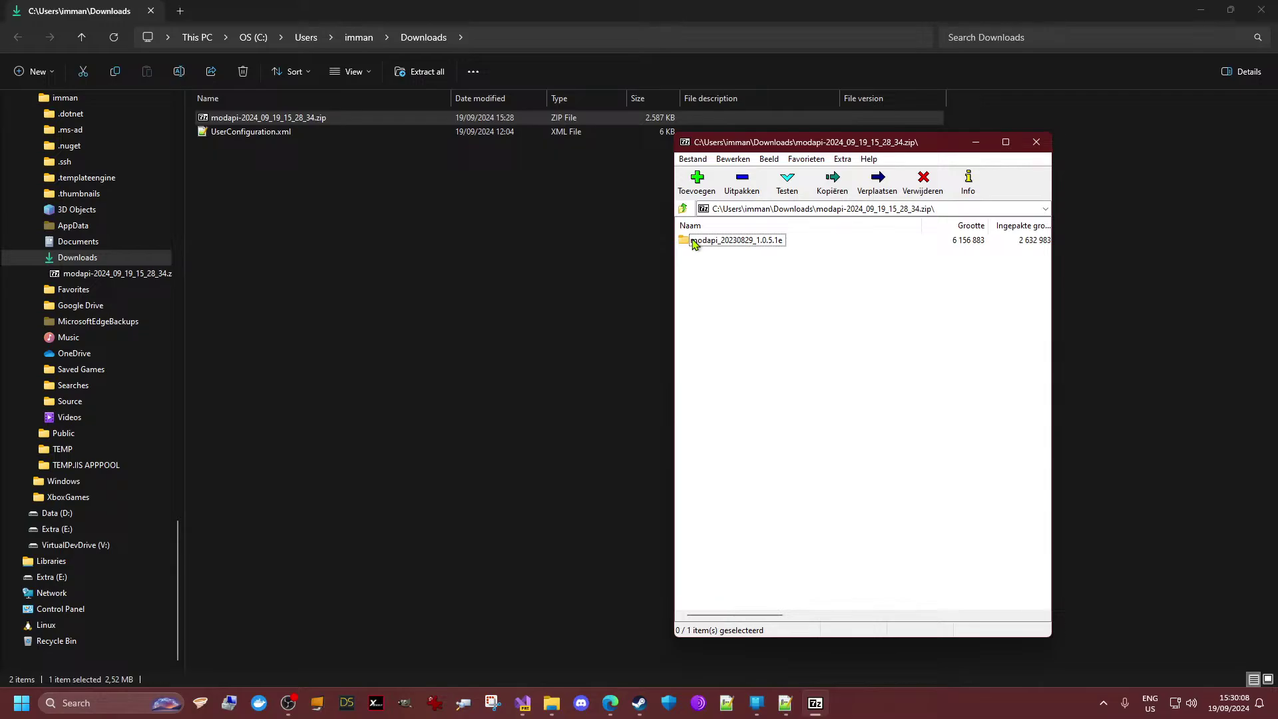
drag(694, 244, 559, 280)
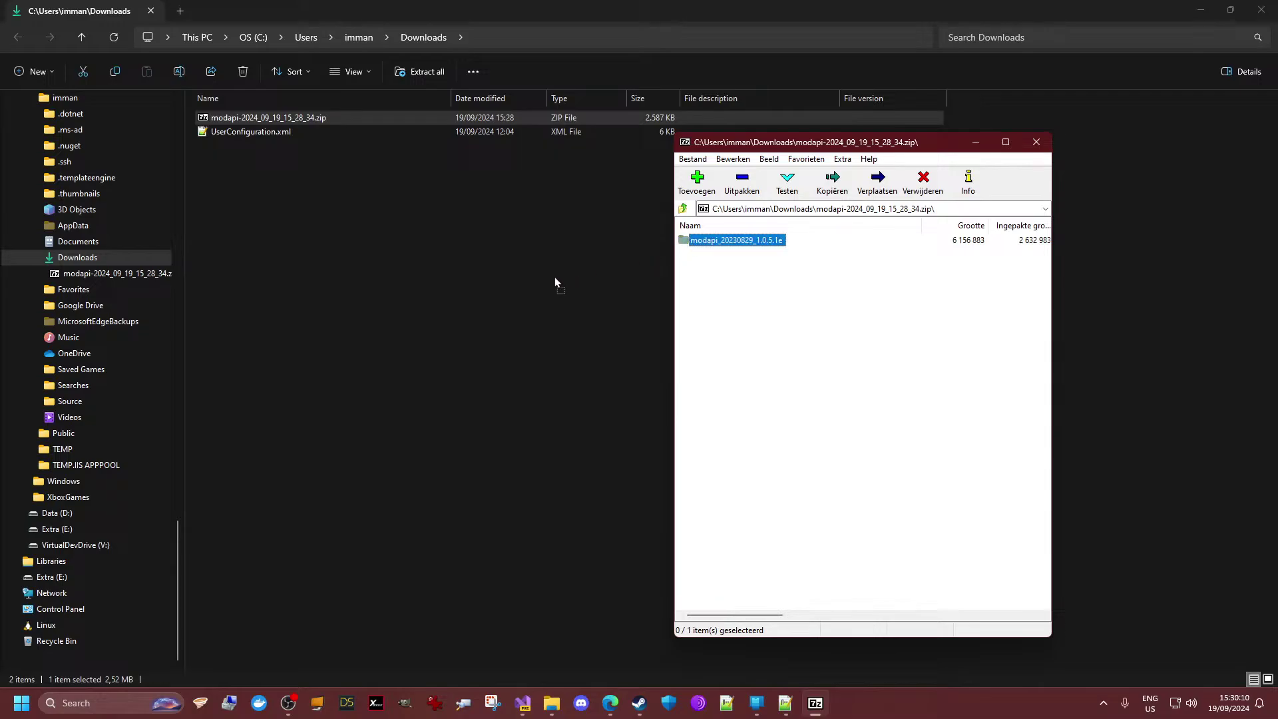
drag(185, 381, 39, 521)
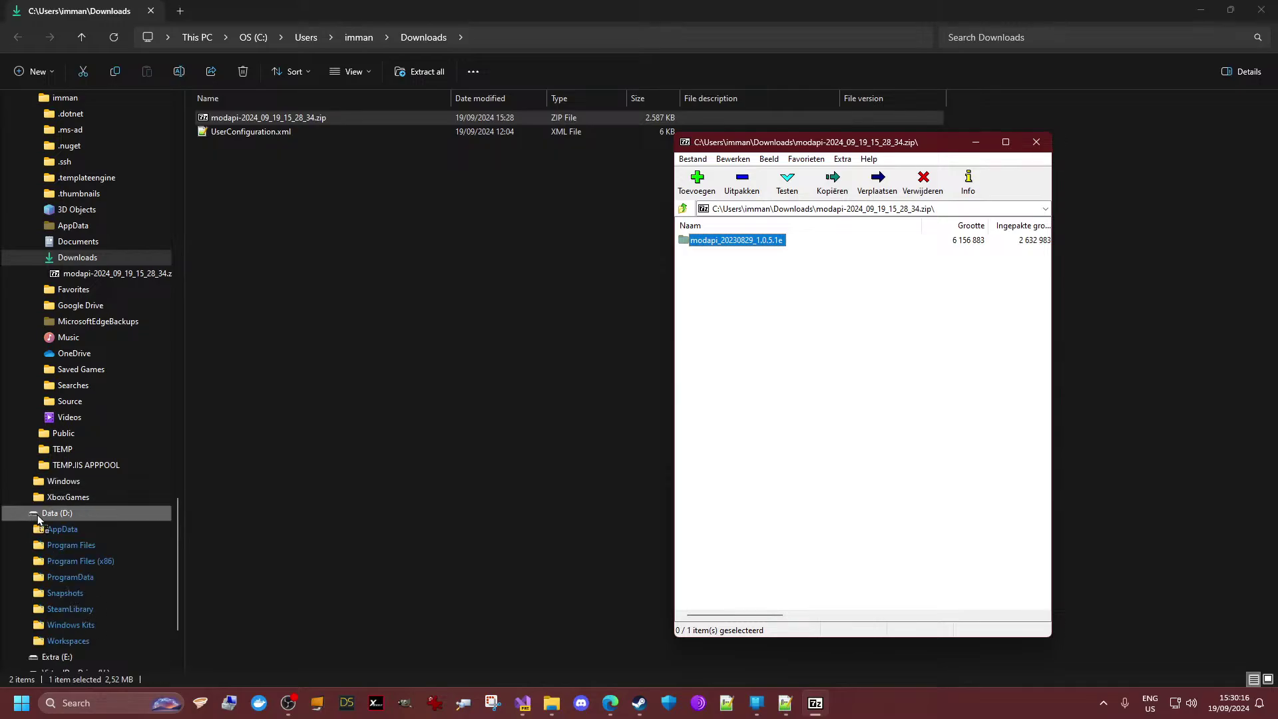
drag(38, 521, 87, 443)
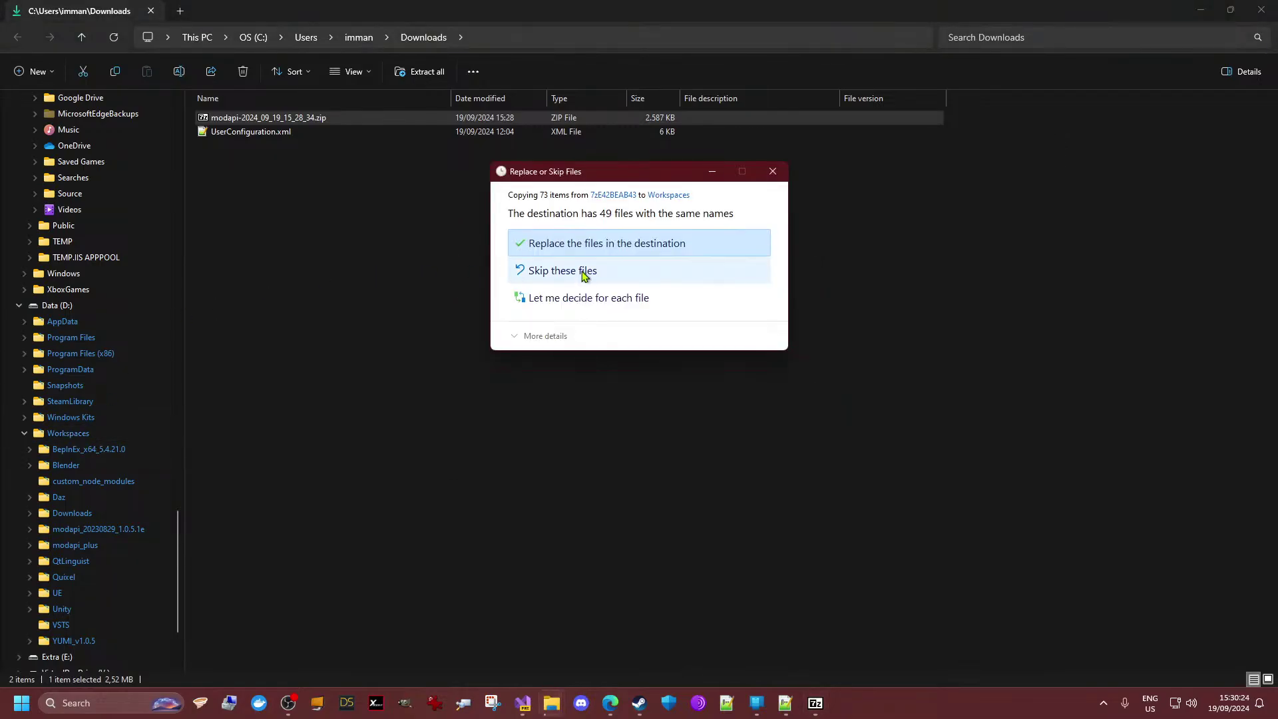
click(614, 248)
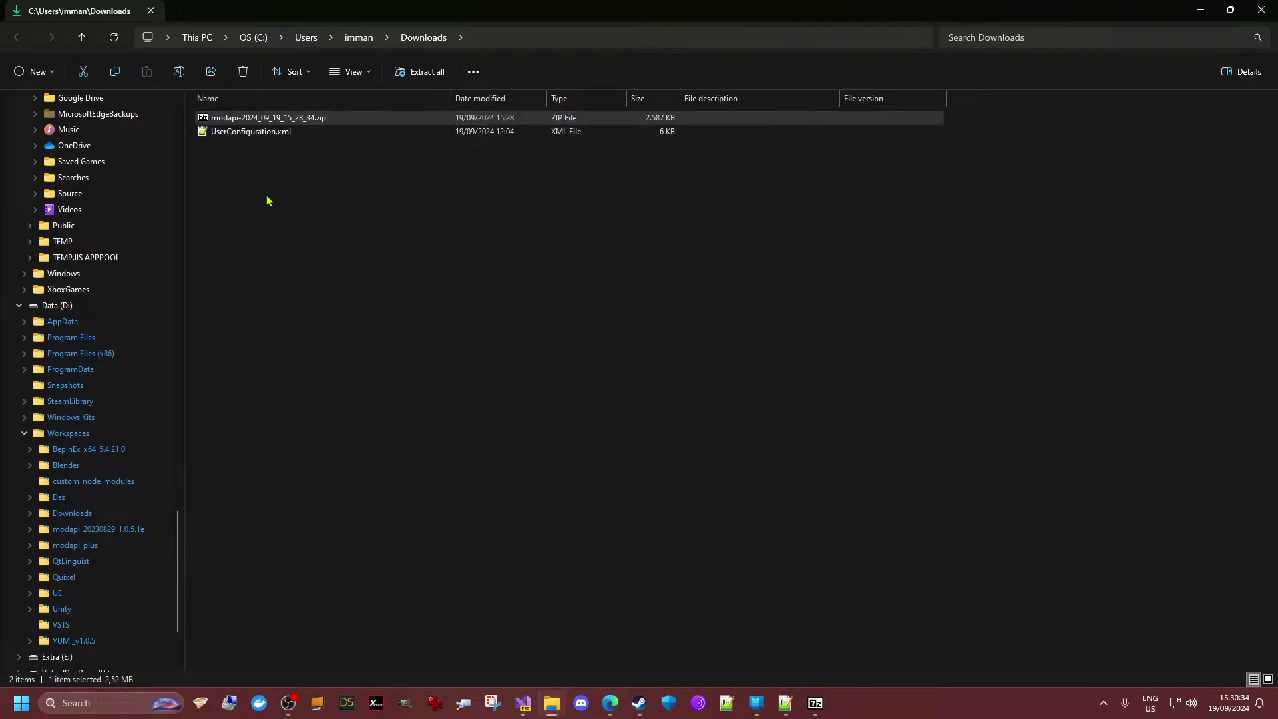
- Copy UserConfiguration.xml from Downloads into the configs folder of modapi_20230829_1.0.5.1e, replacing the existing file
drag(263, 133, 54, 534)
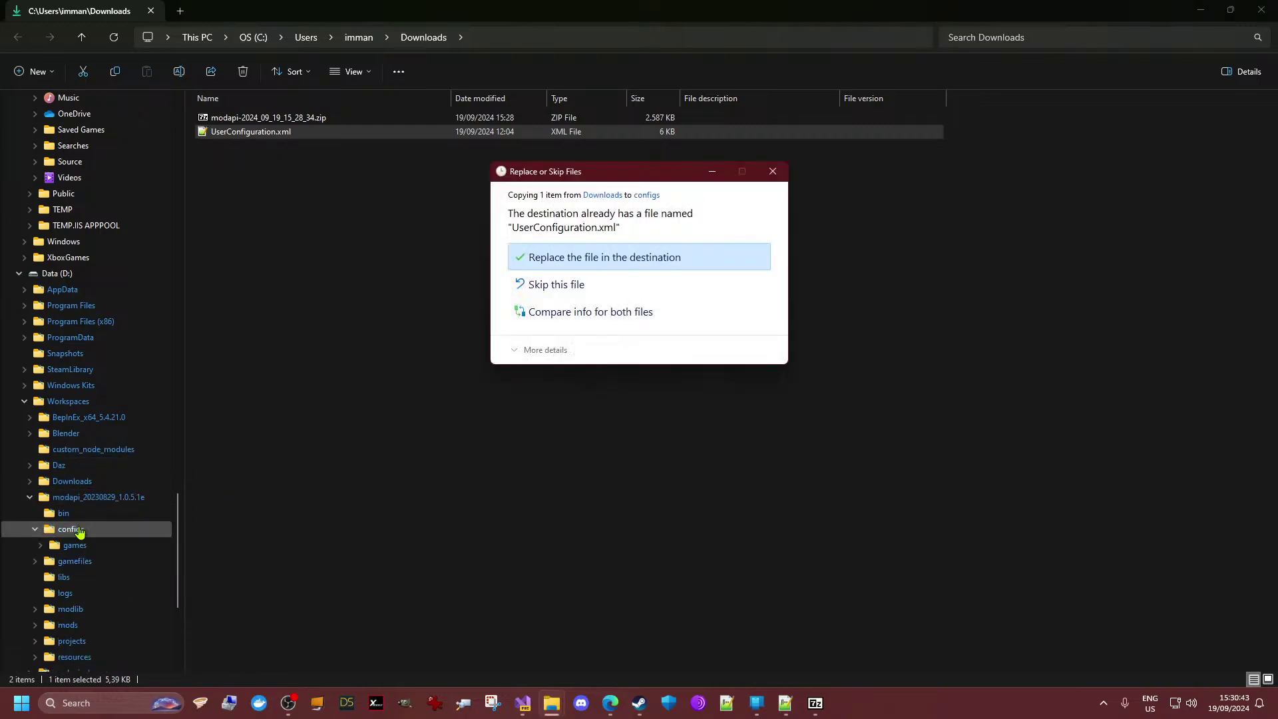
click(559, 259)
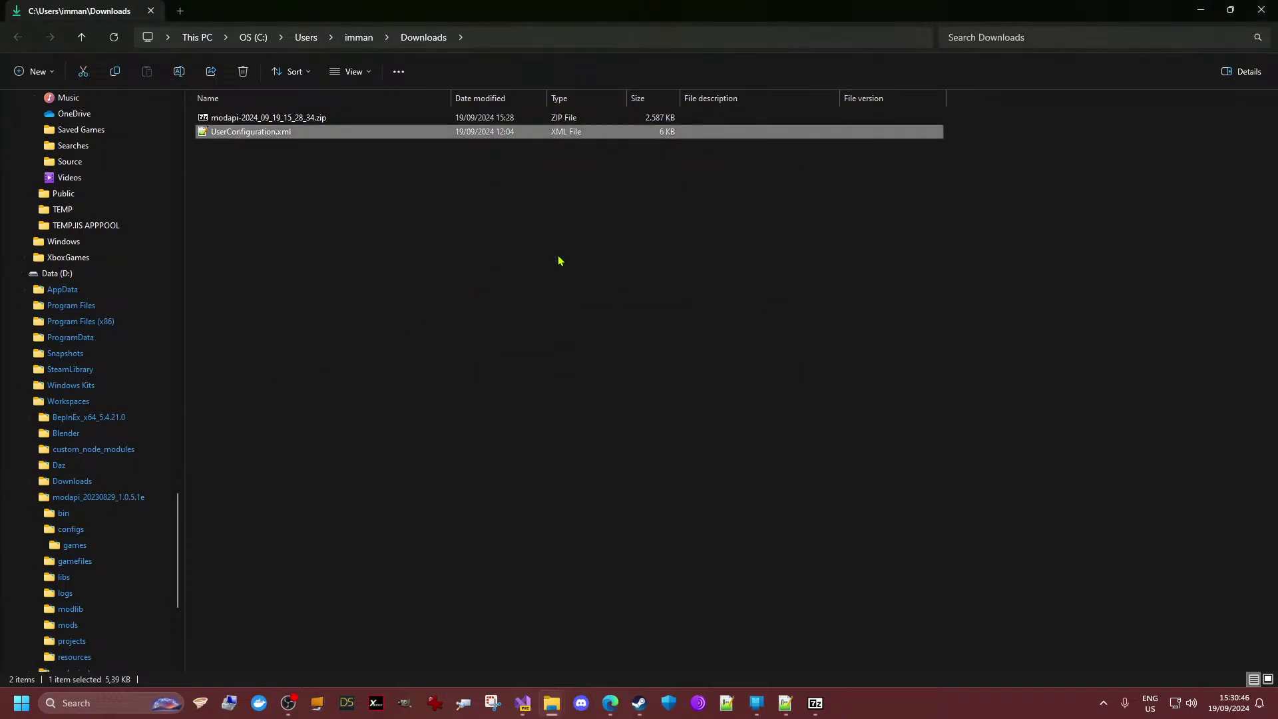
- Close the archive window and launch ModAPI.exe from D:\Workspaces\modapi_20230829_1.0.5.1e in a maximized window
click(54, 497)
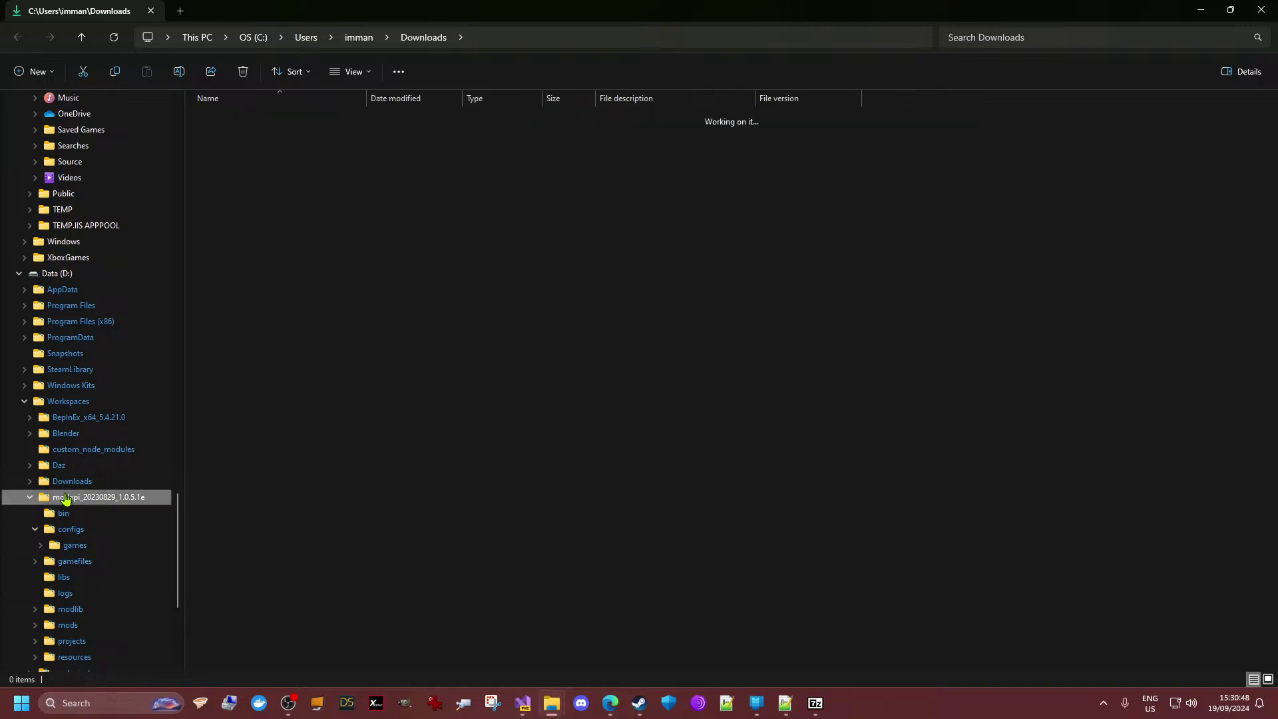
click(814, 703)
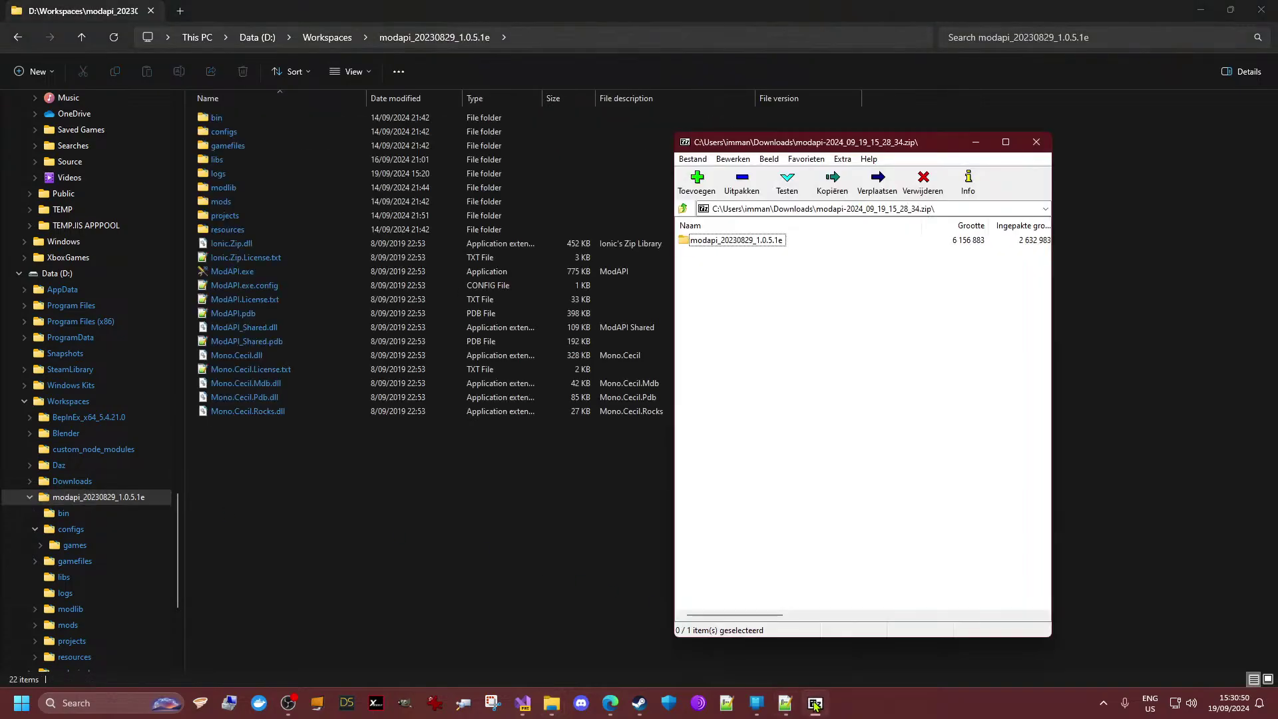
click(1036, 142)
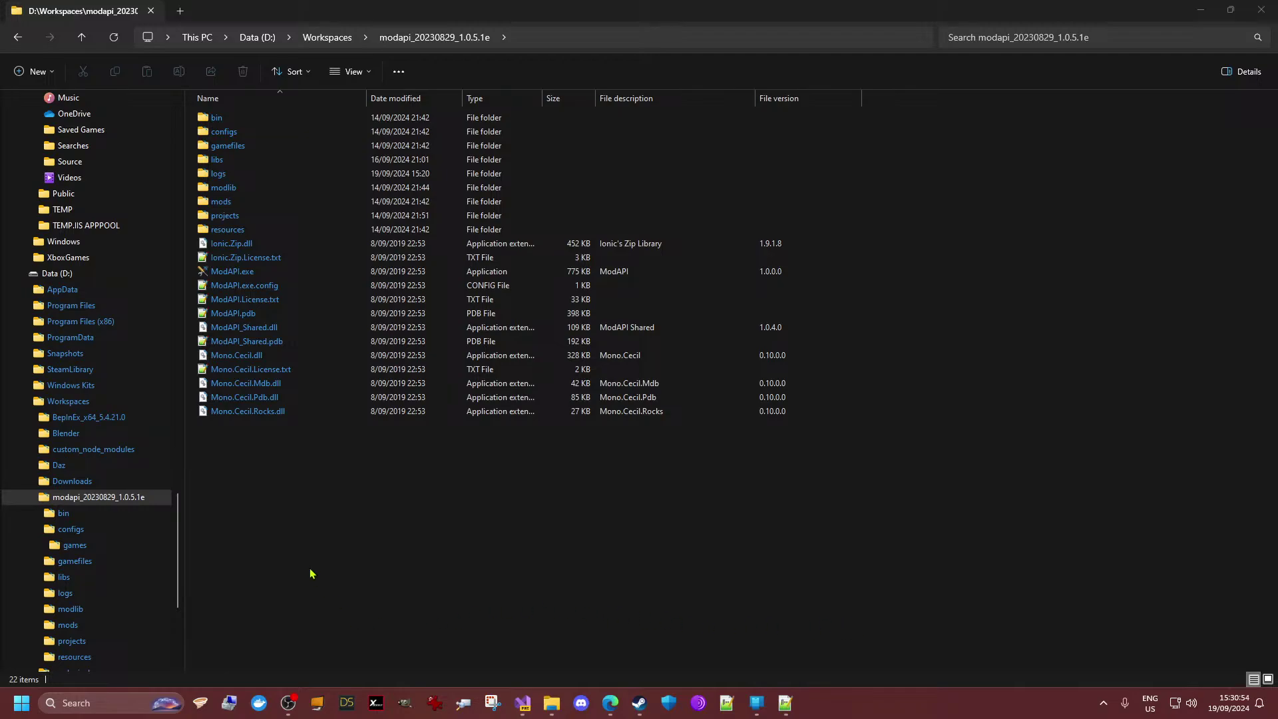
click(233, 272)
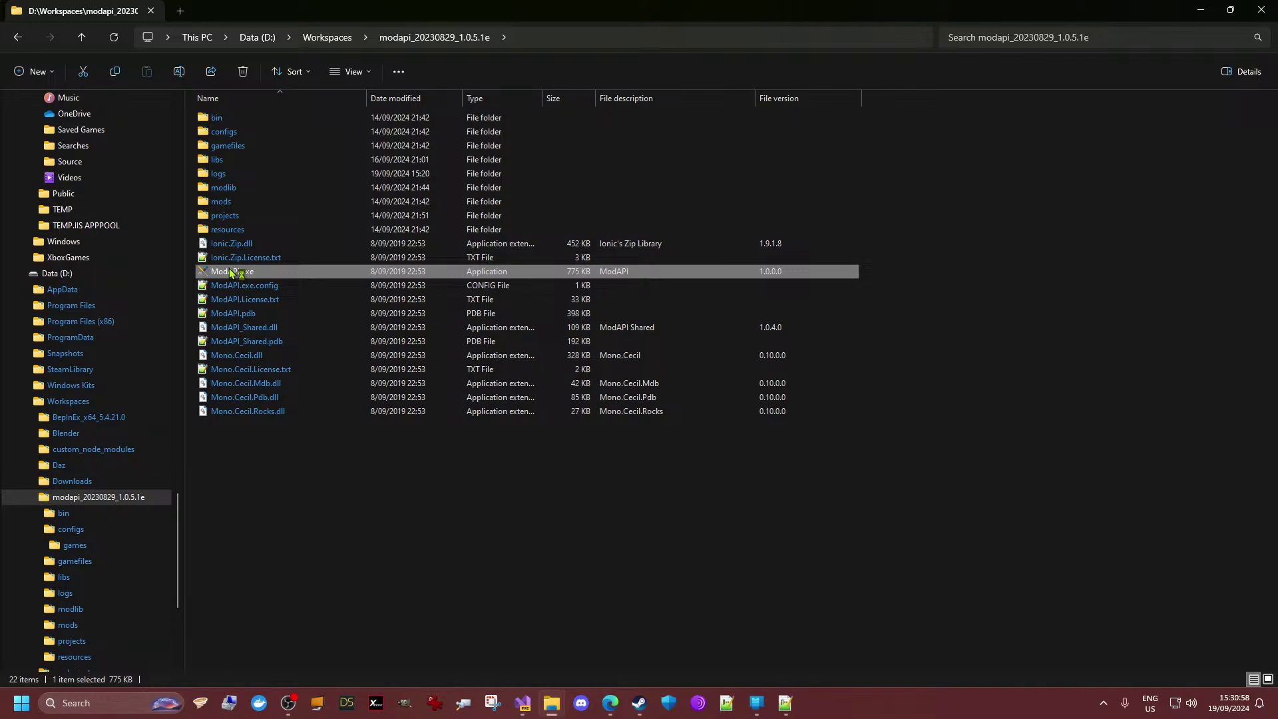
double_click(232, 272)
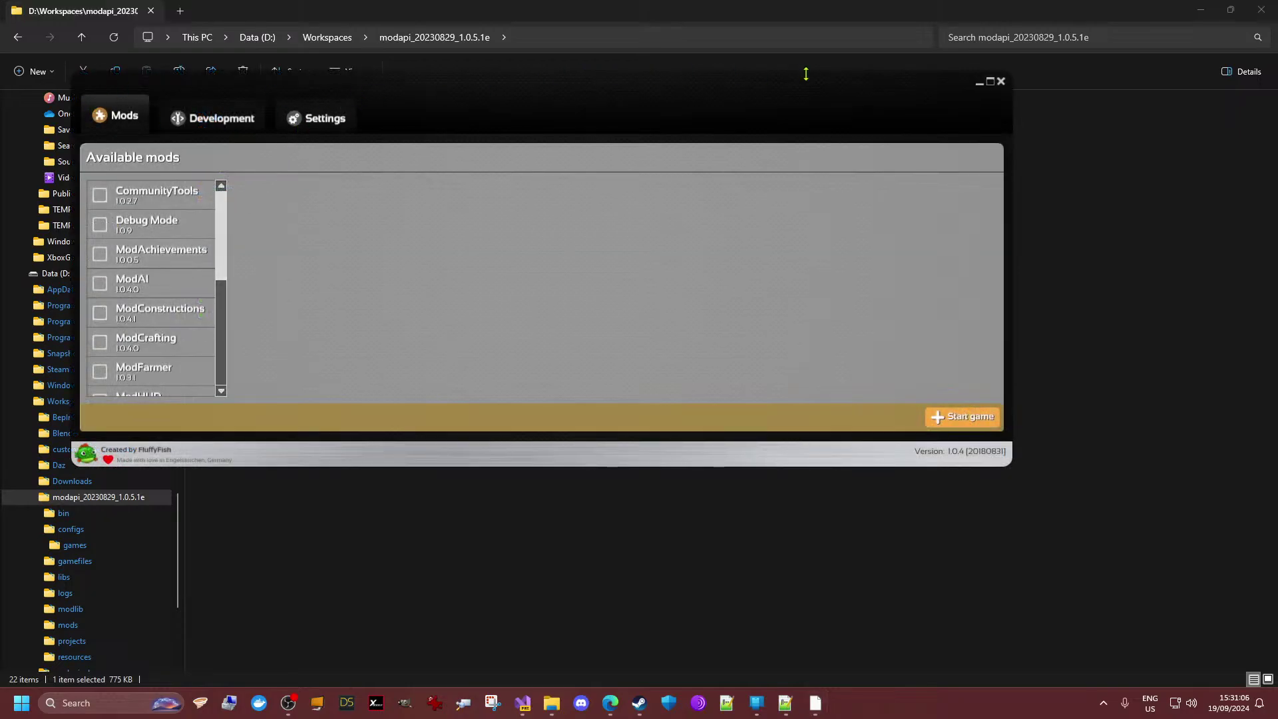
click(990, 82)
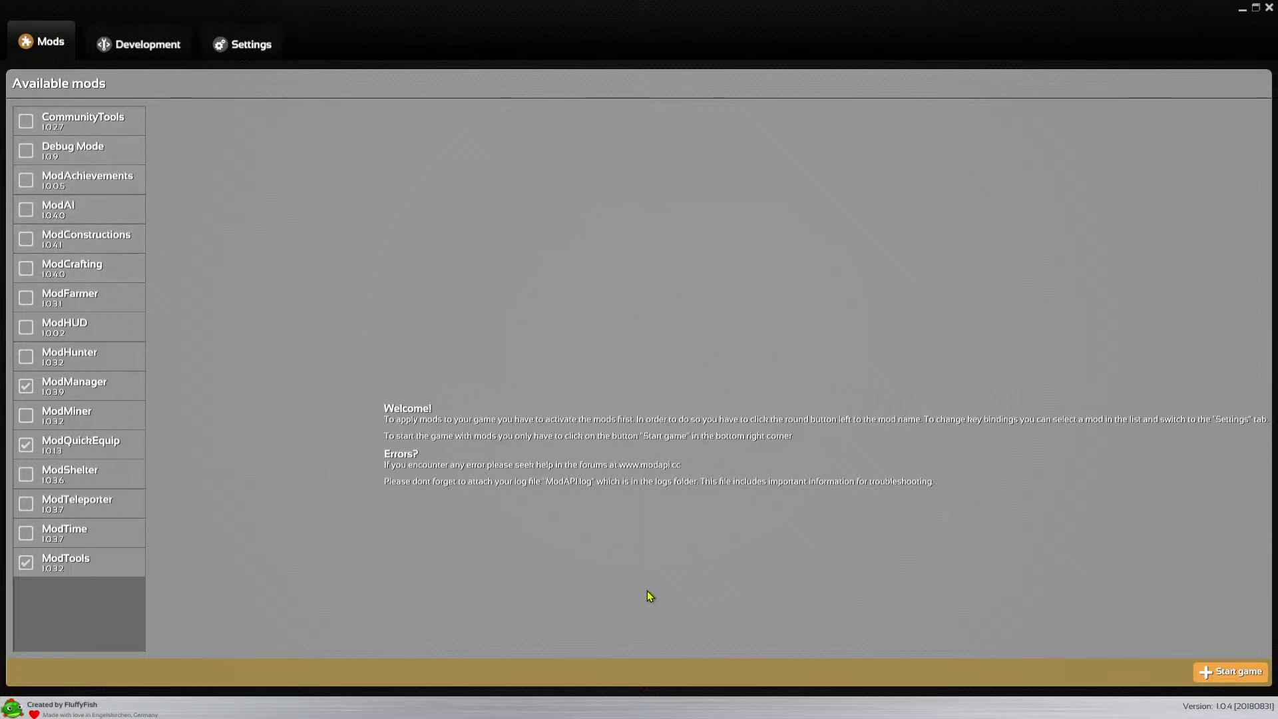
- Look through ModAPI's development projects and general settings, and return to the available mods
click(163, 44)
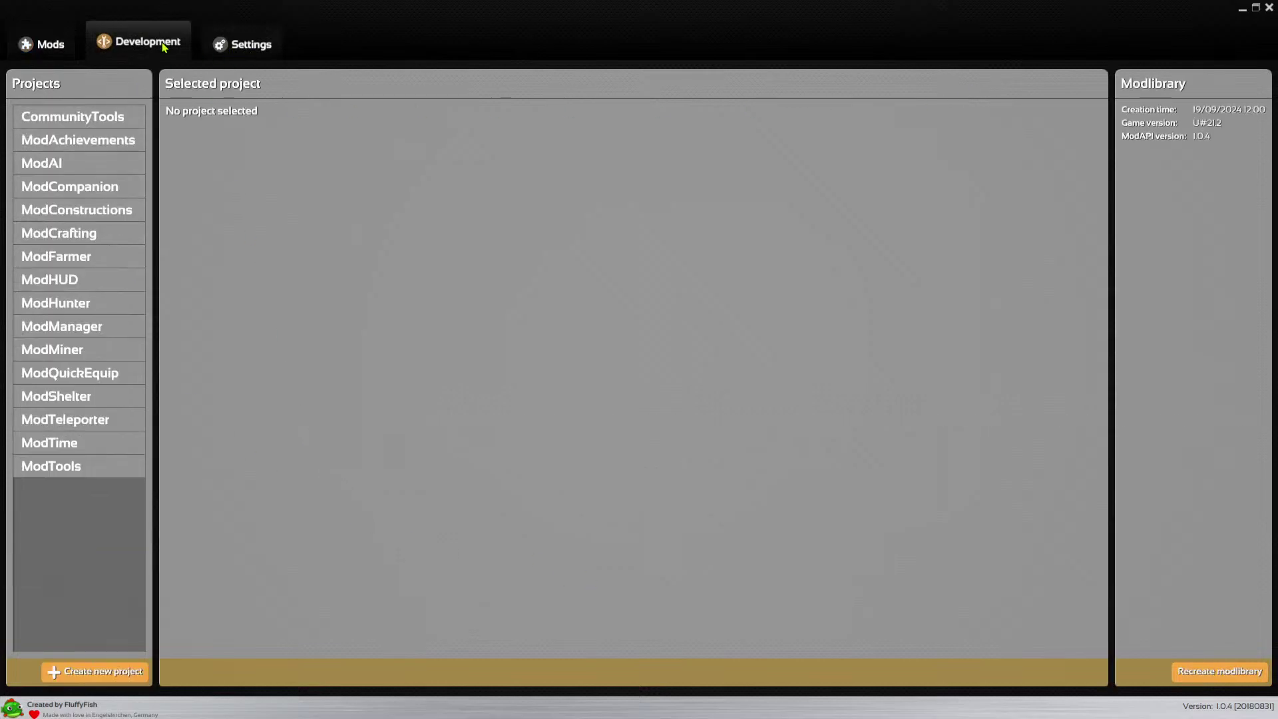
click(226, 40)
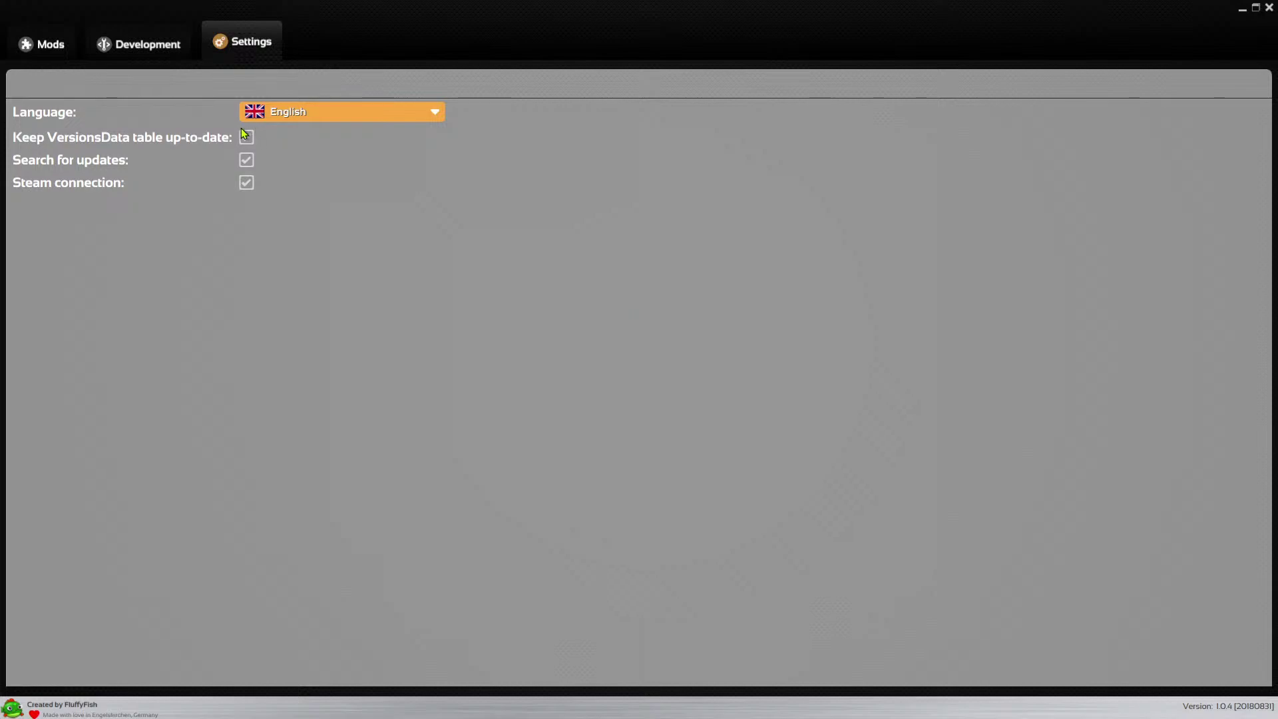
click(139, 42)
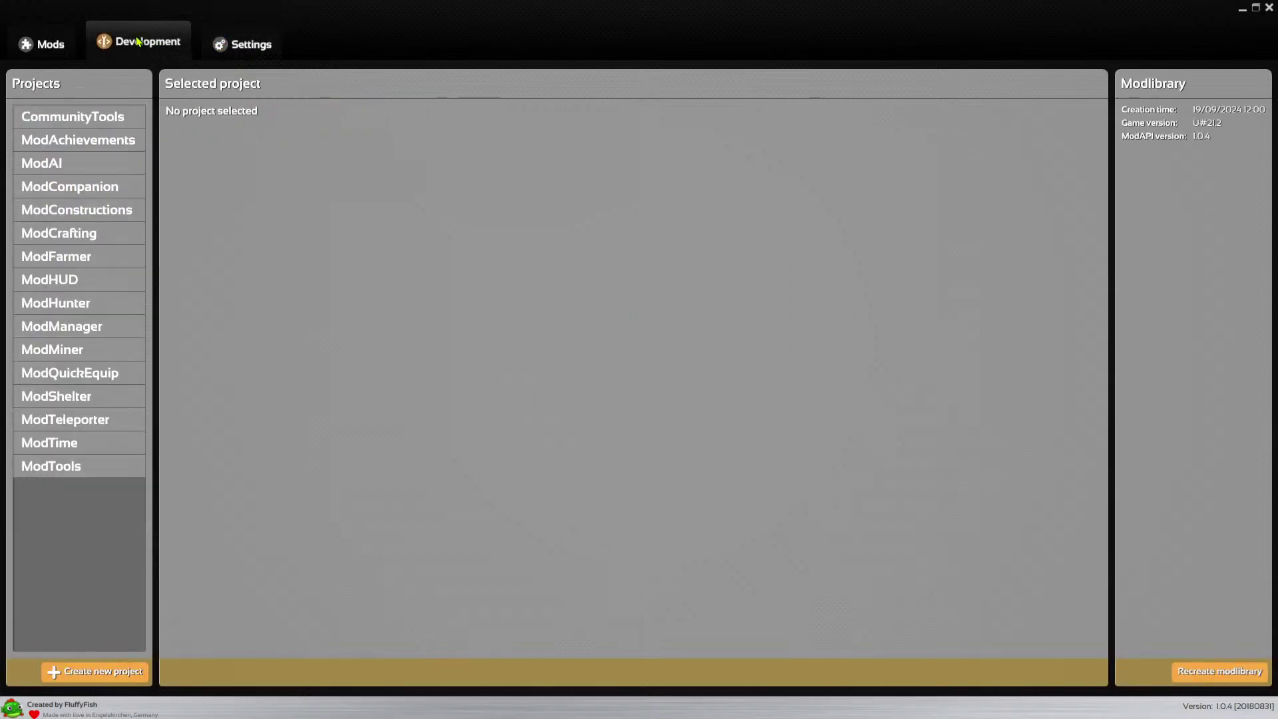
click(40, 47)
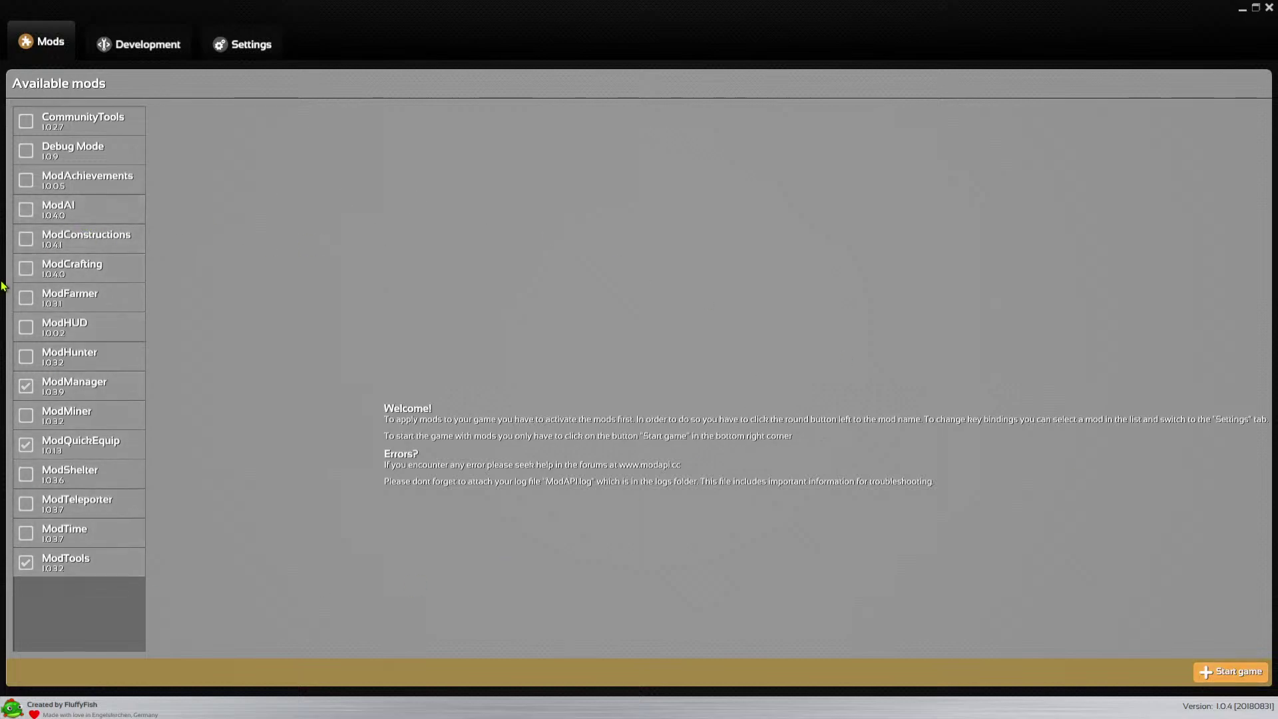
- Review the details of ModManager, ModQuickEquip and ModTools, including the key bindings of ModManager and ModQuickEquip
click(93, 384)
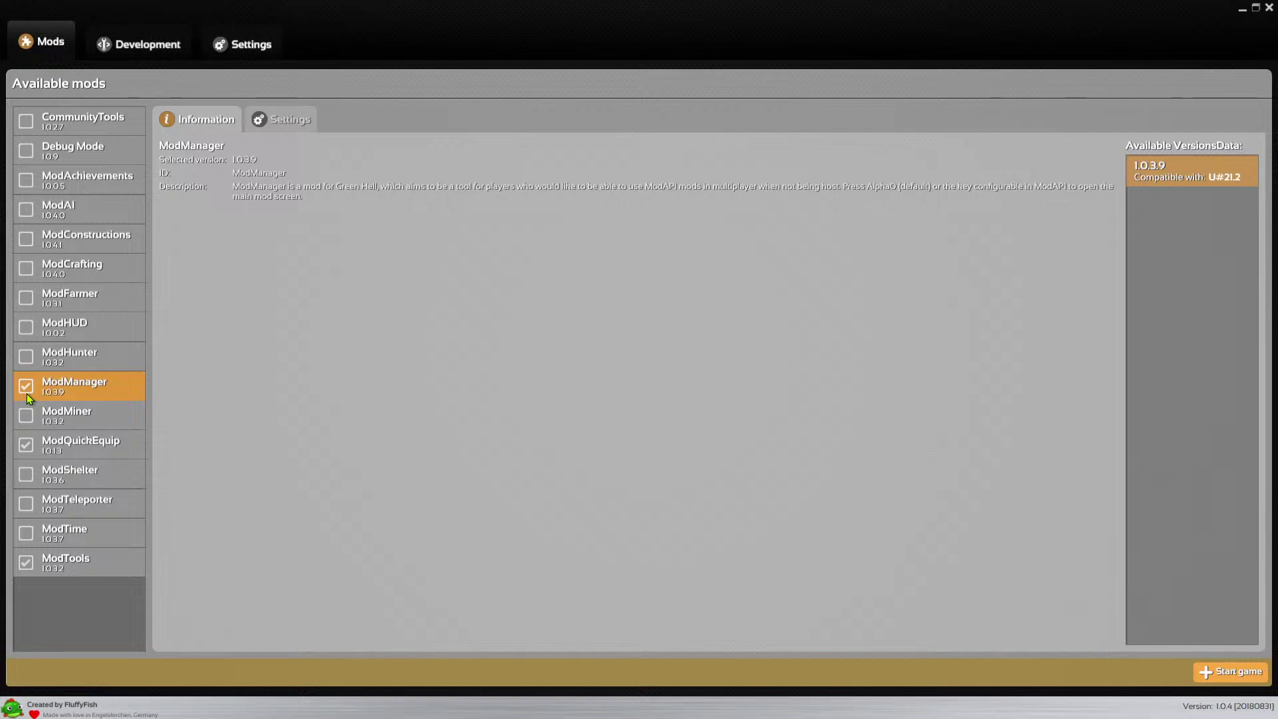
click(75, 449)
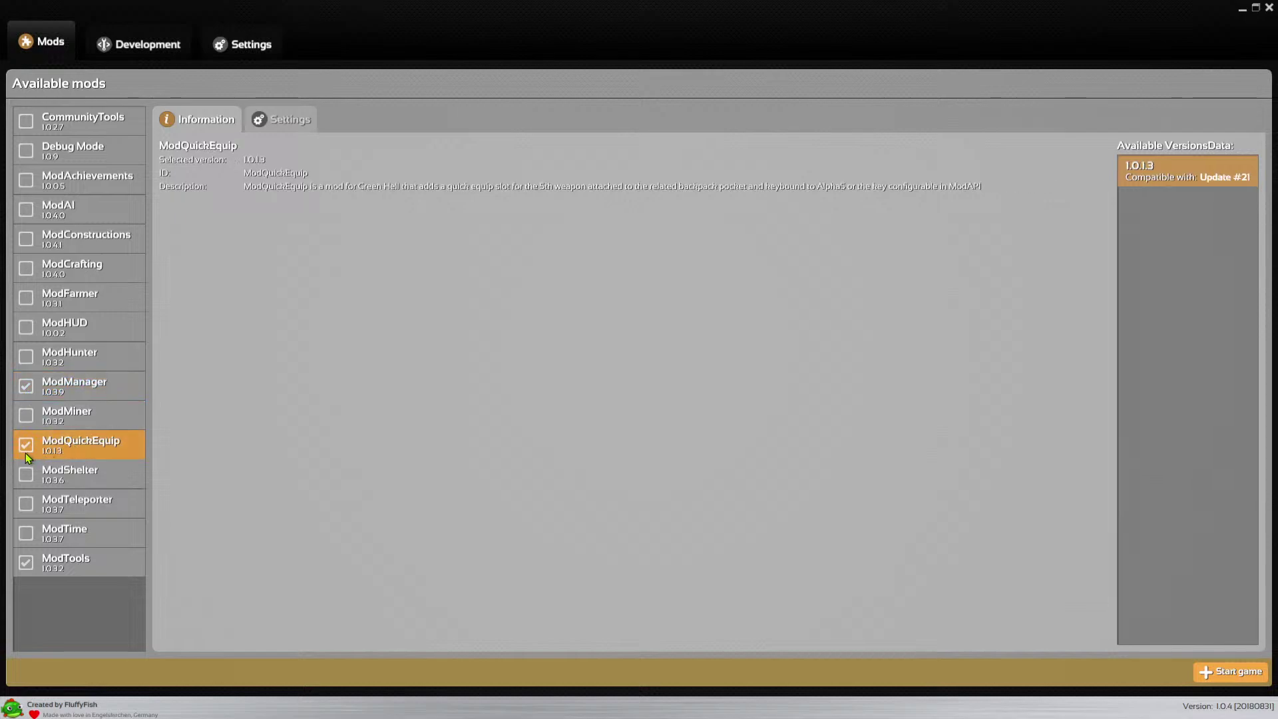
click(288, 120)
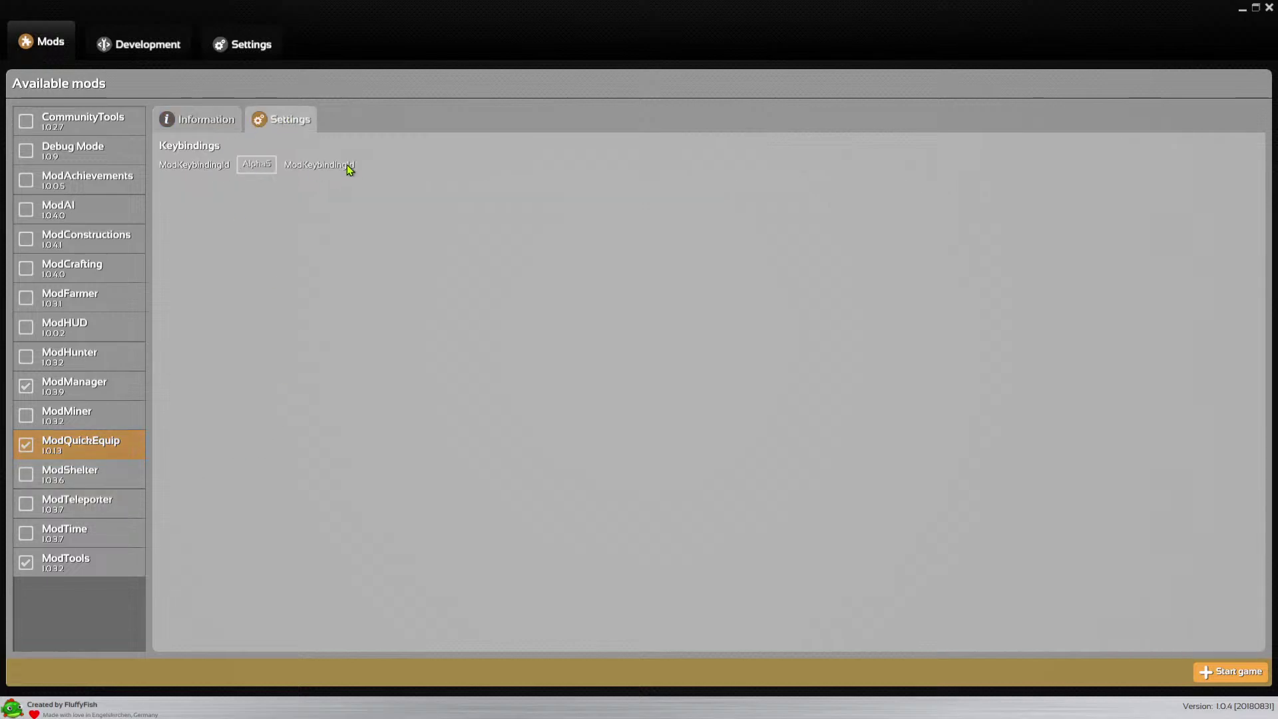
click(100, 391)
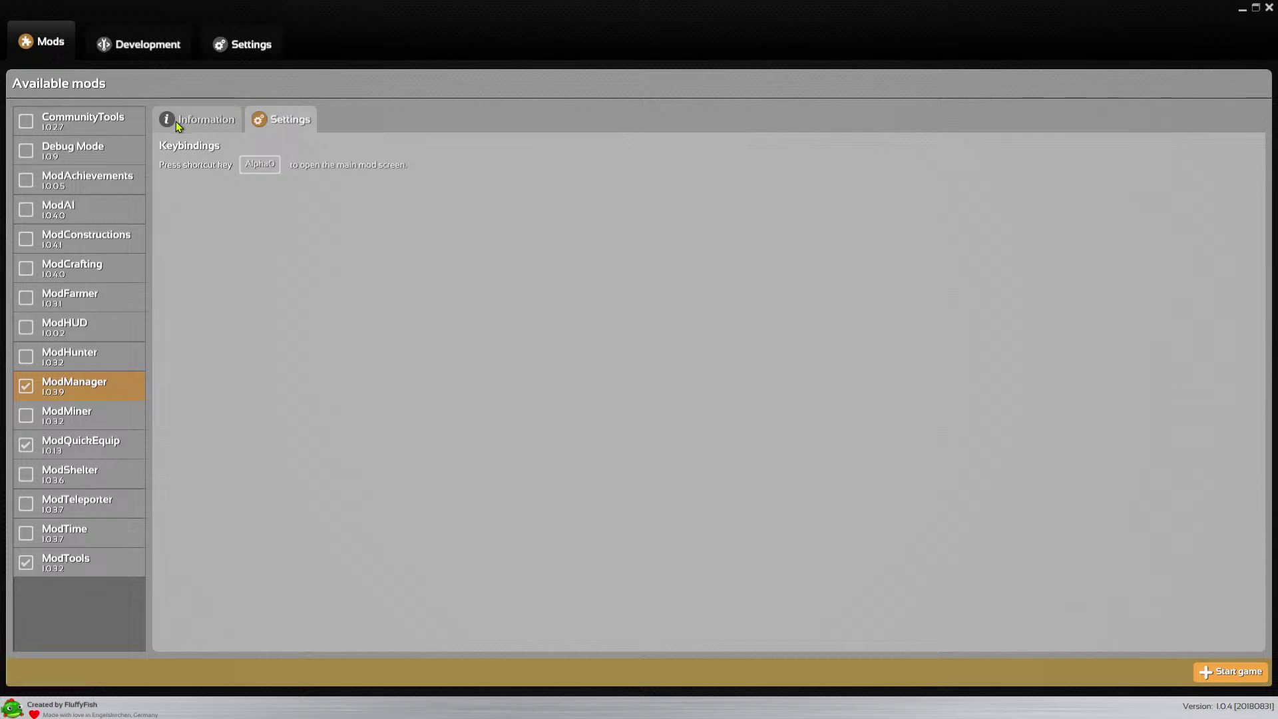
click(202, 119)
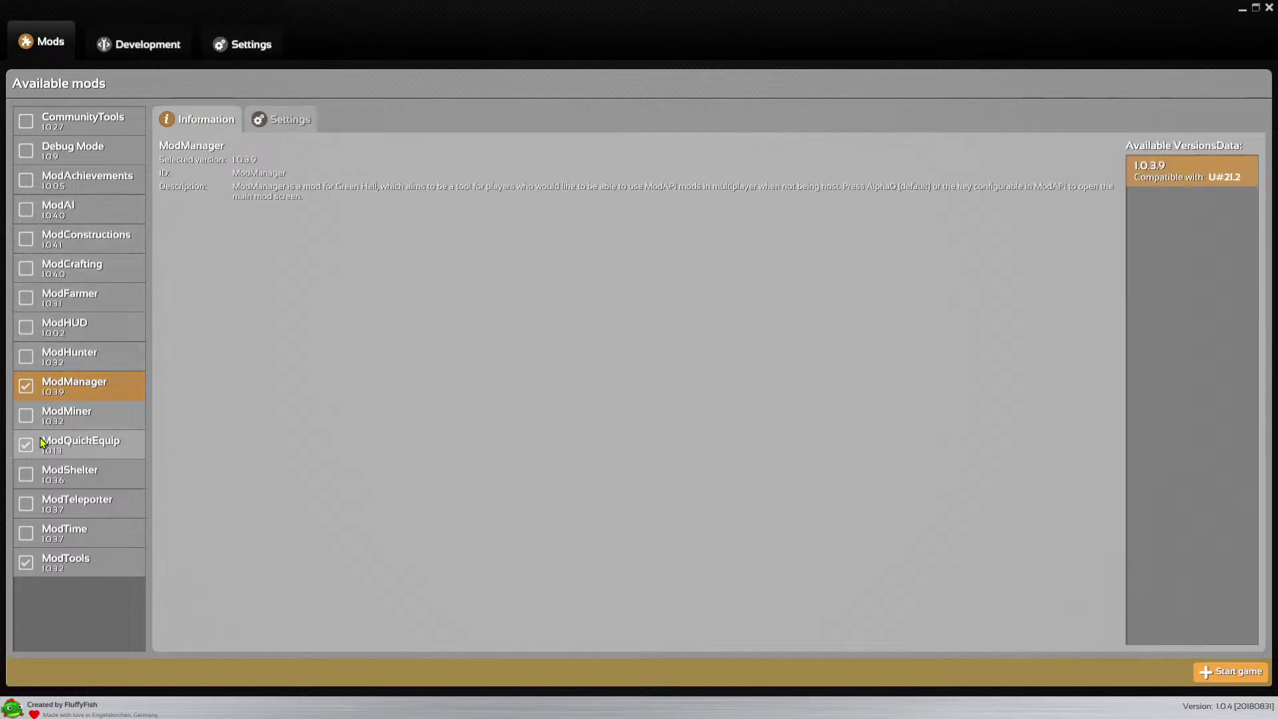
click(74, 448)
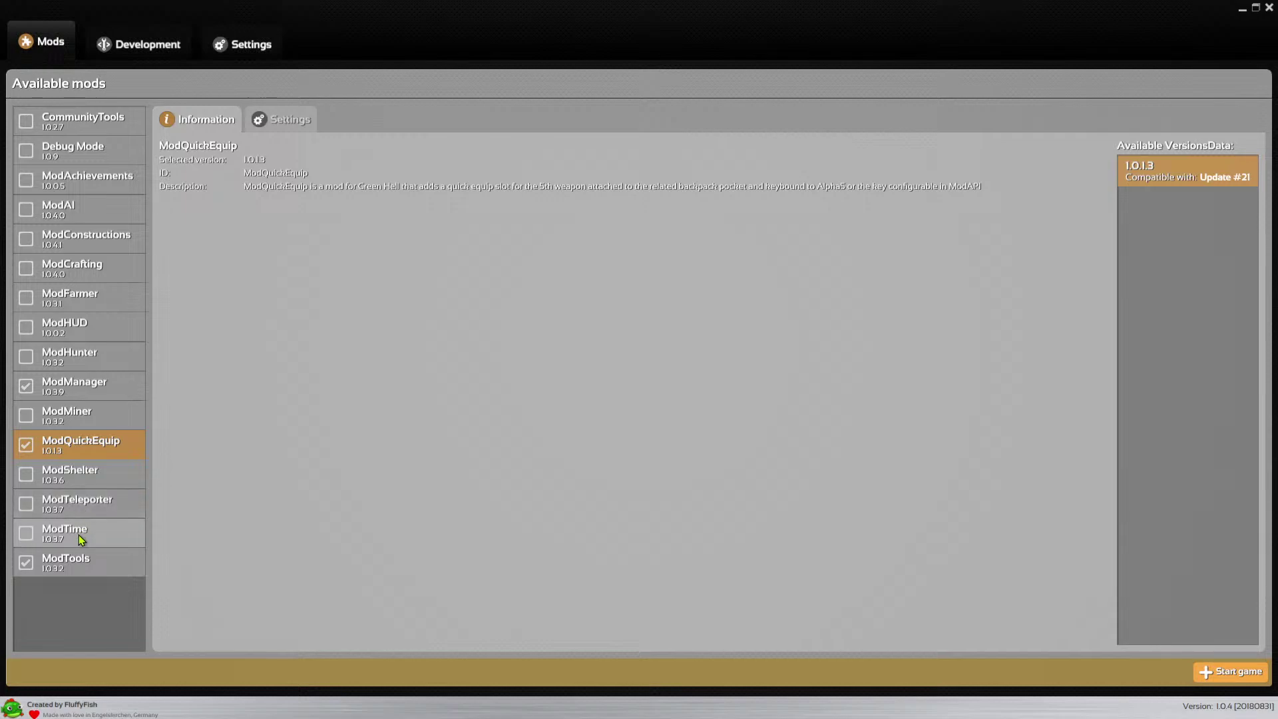
click(62, 566)
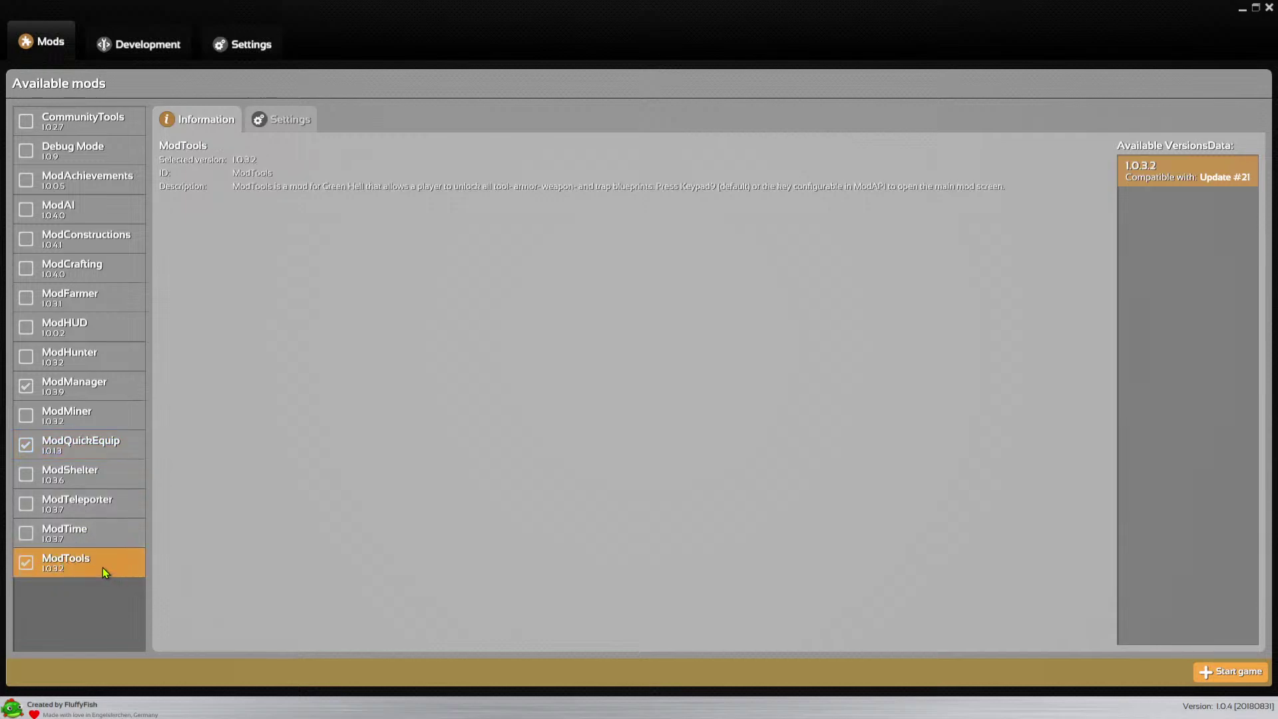
- Enable the ModShelter mod and check its key binding and description
click(64, 475)
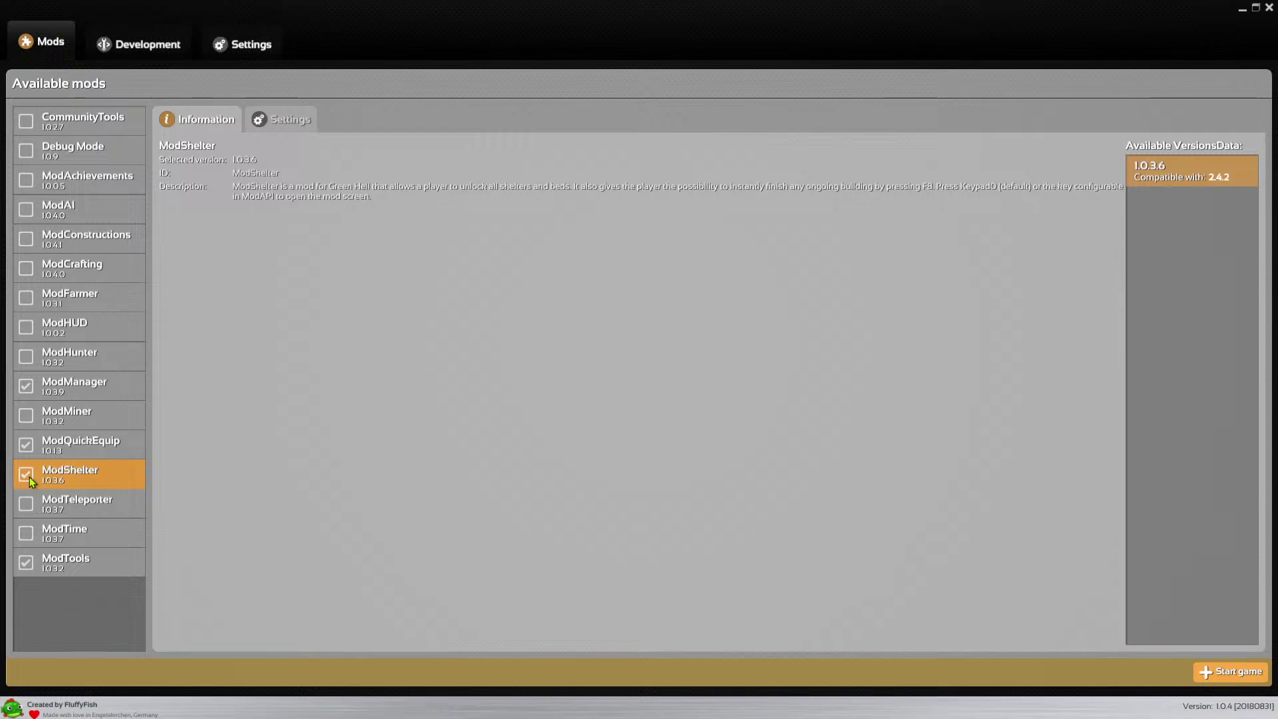
click(287, 118)
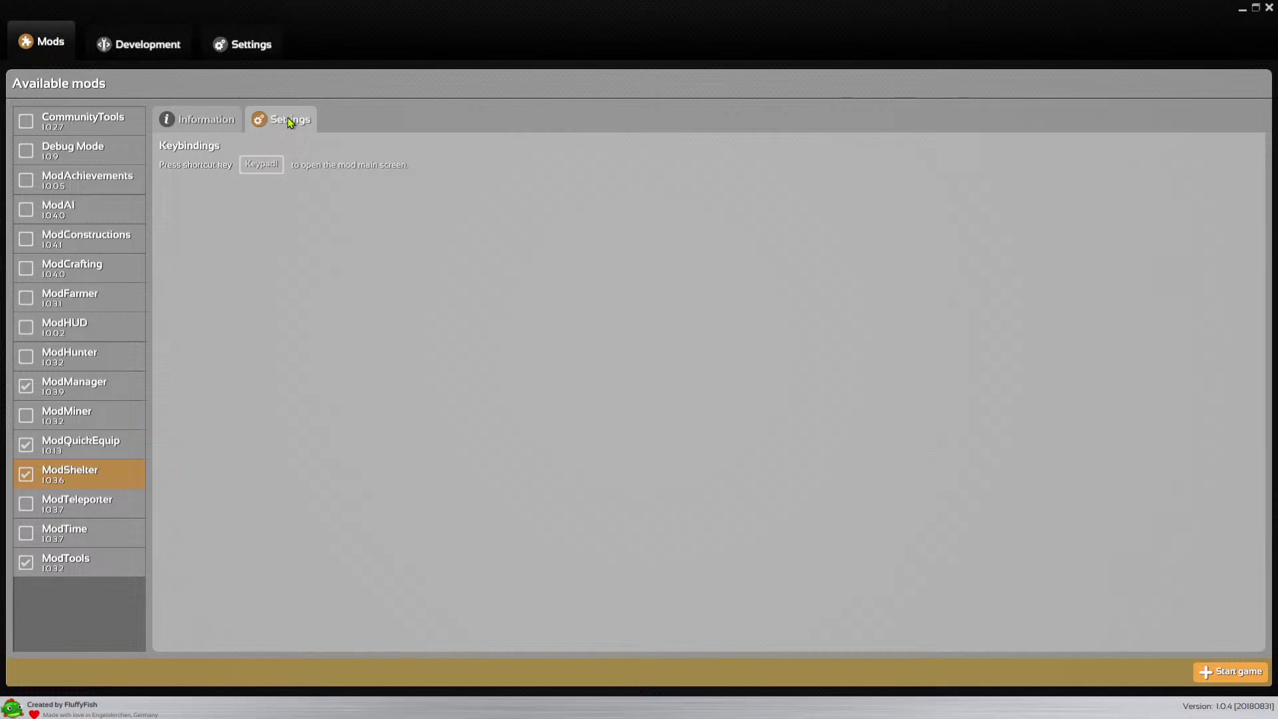
click(190, 118)
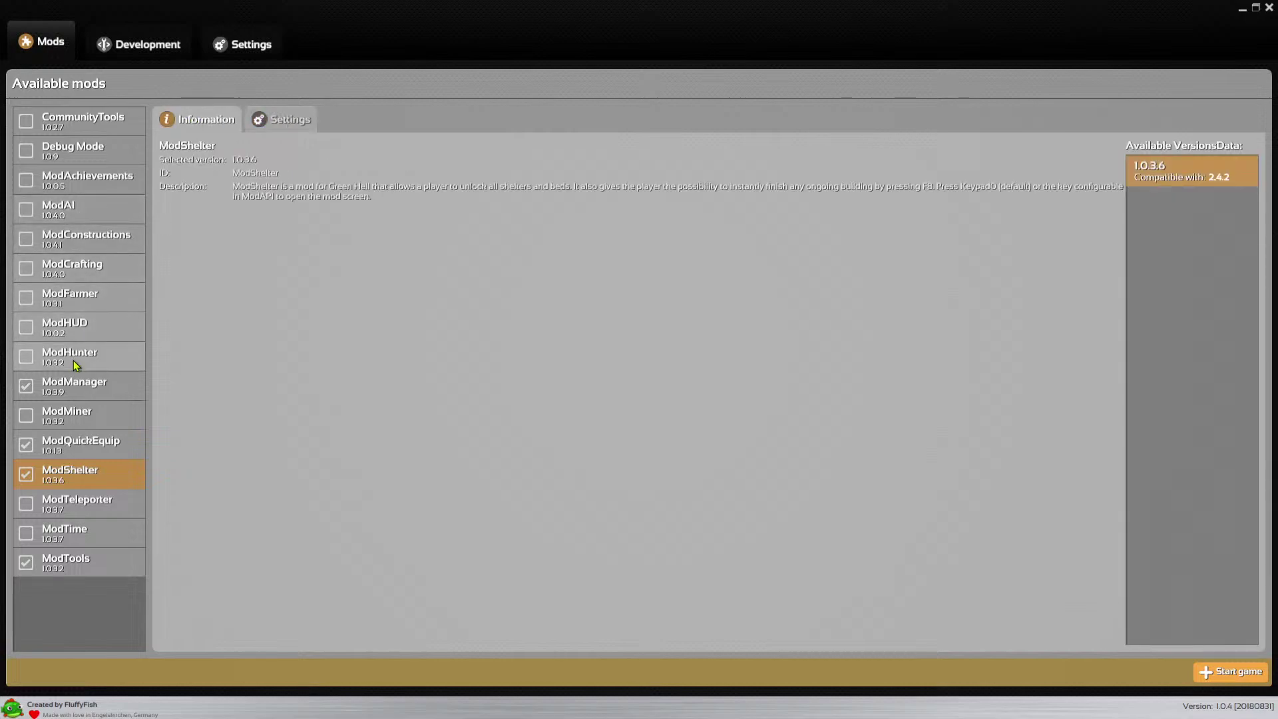
- Recheck the enabled mods and try to start the game with ModManager, ModQuickEquip, ModShelter and ModTools
click(100, 386)
click(88, 448)
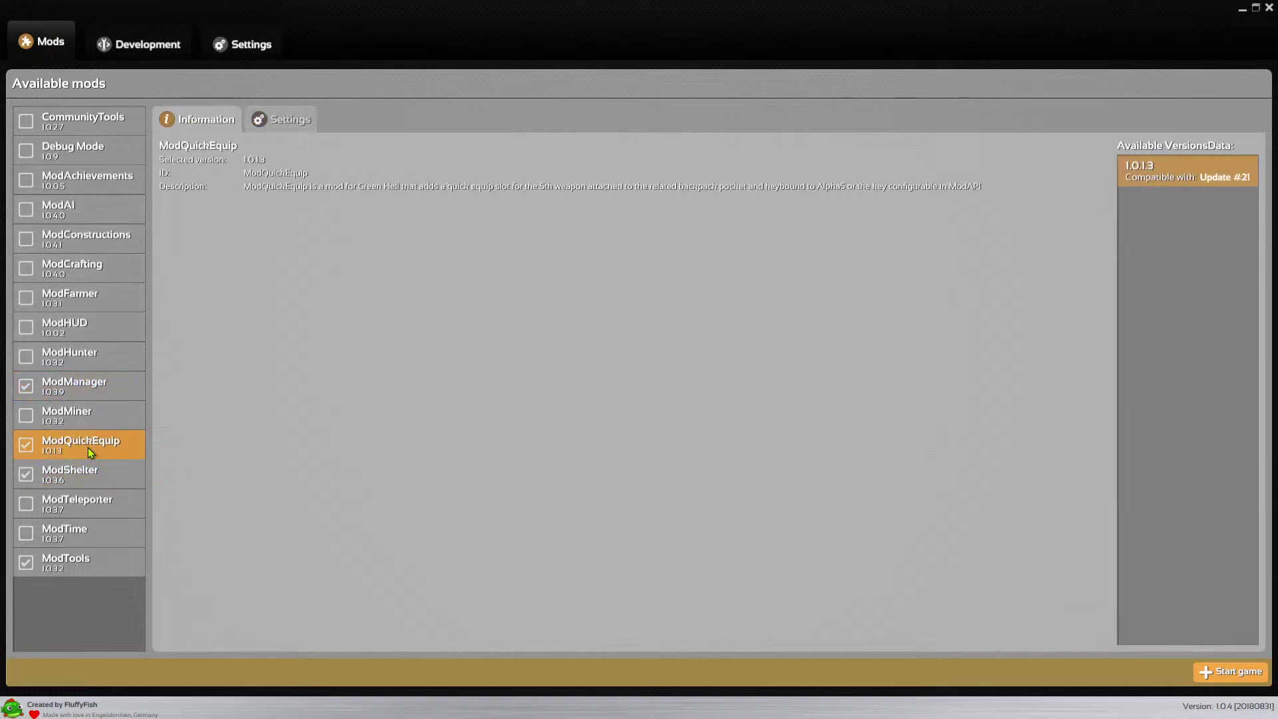
click(87, 477)
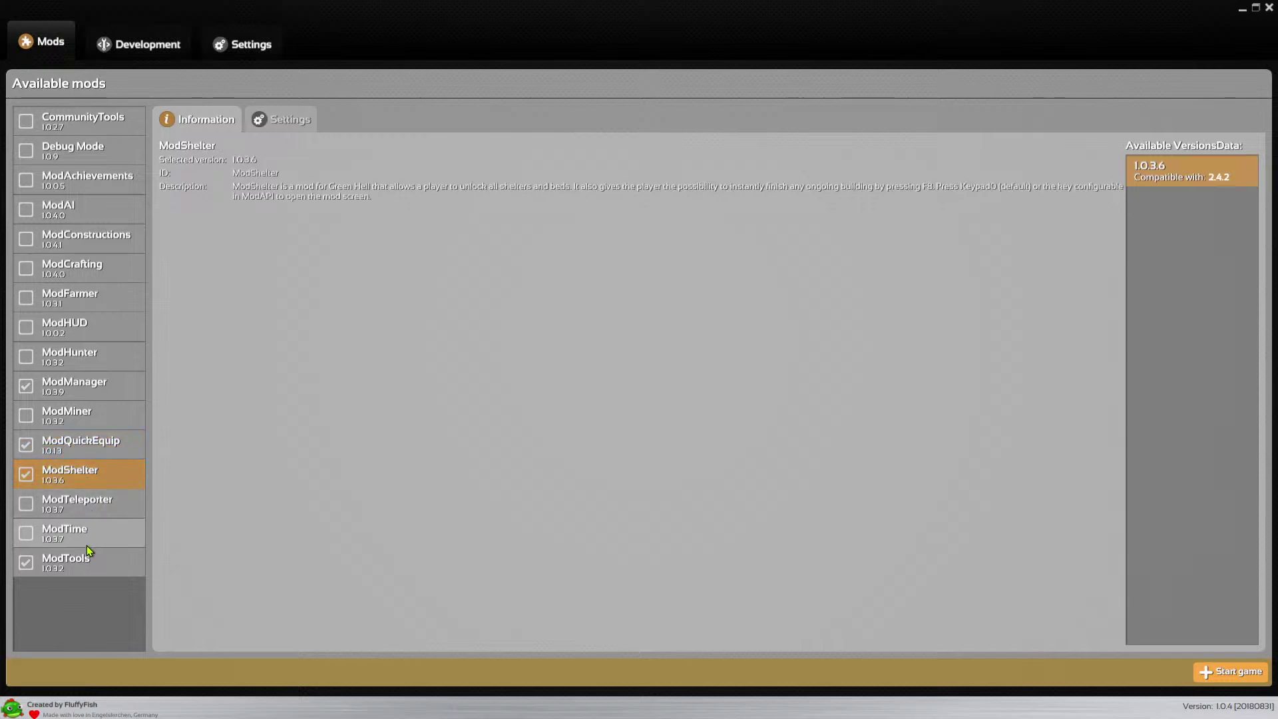
click(86, 562)
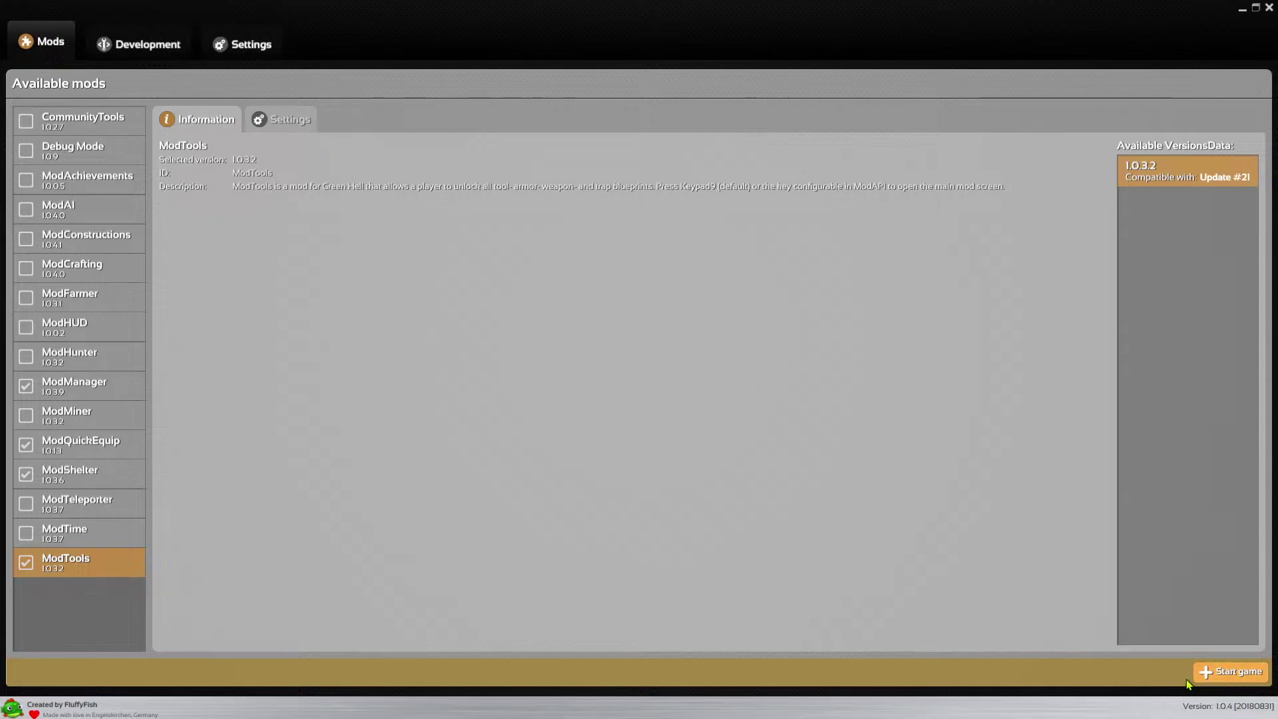
click(1222, 674)
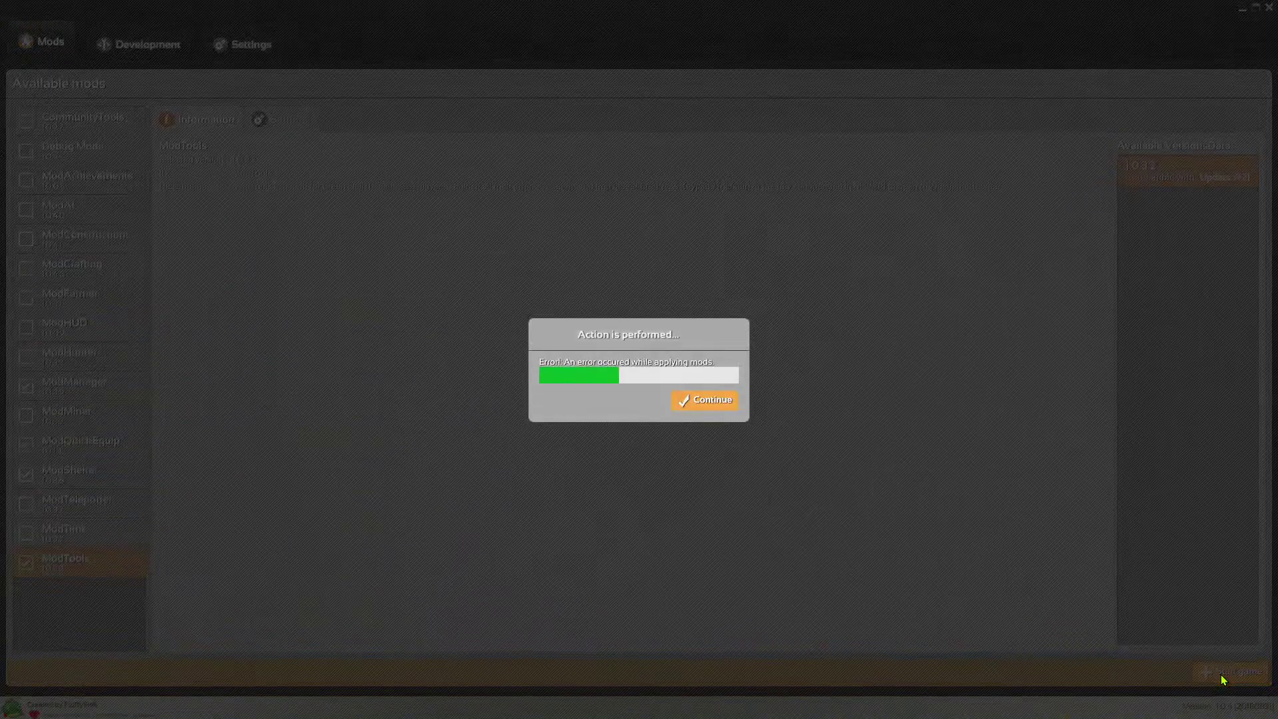
click(693, 401)
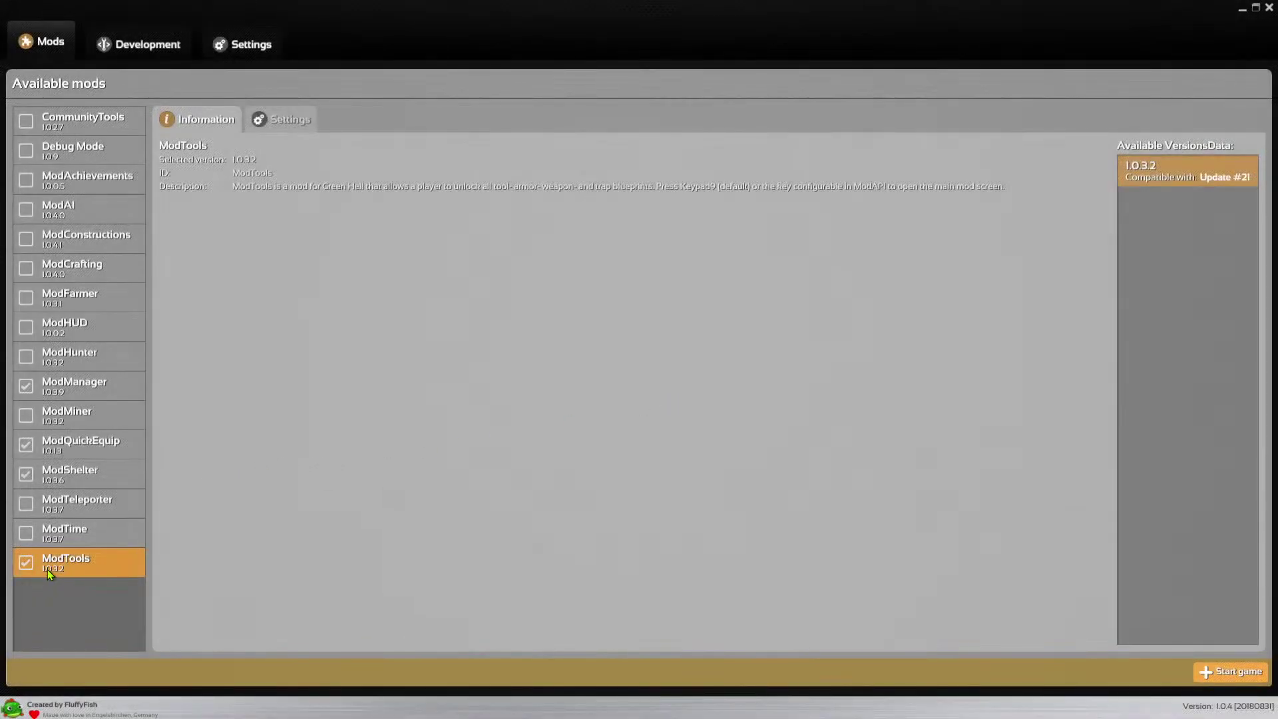
click(73, 393)
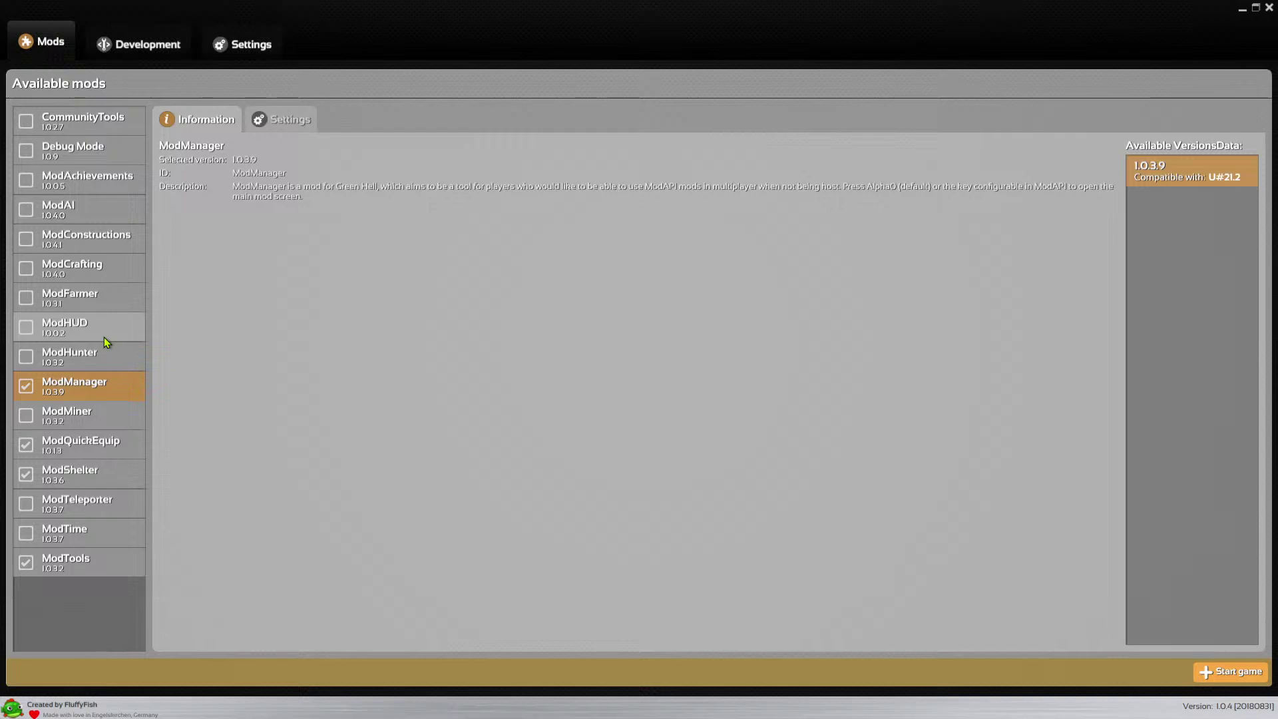
- Minimize ModAPI, open ModAPI.log from the logs folder of modapi_20230829_1.0.5.1e in Notepad++, and examine its error entries
click(1237, 10)
mouse_move(1244, 11)
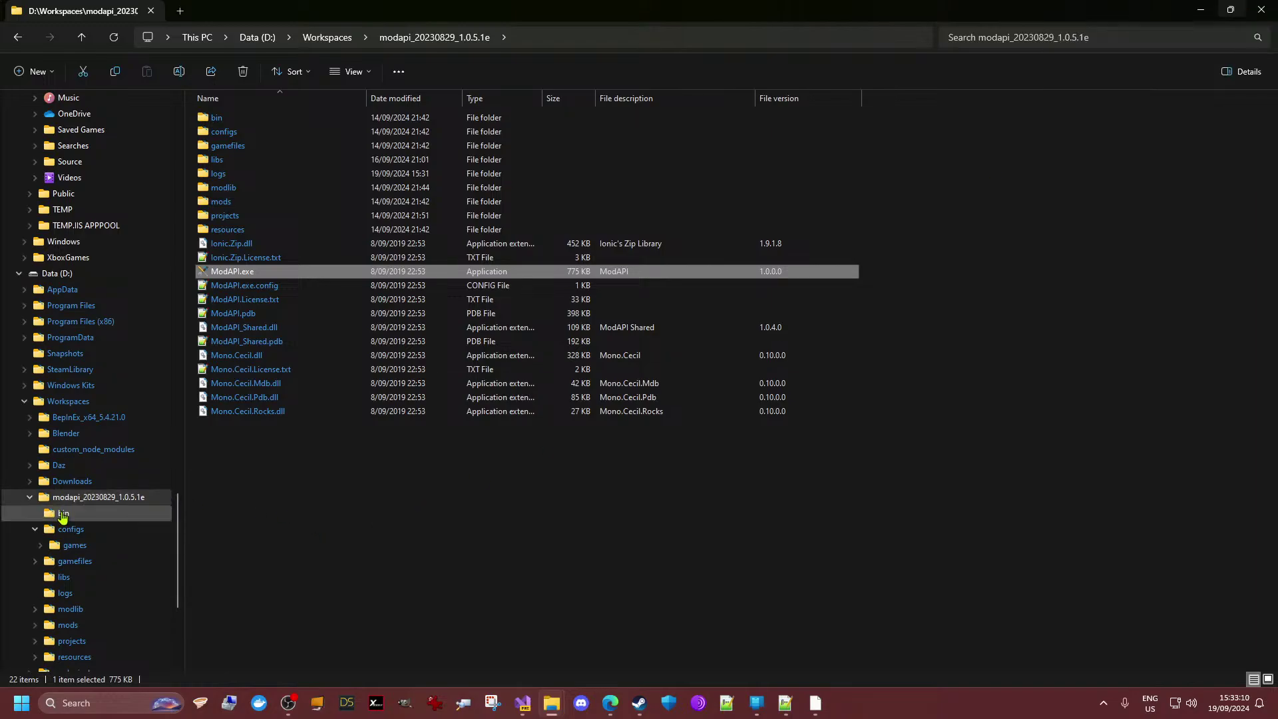
scroll(83, 571, down, 5)
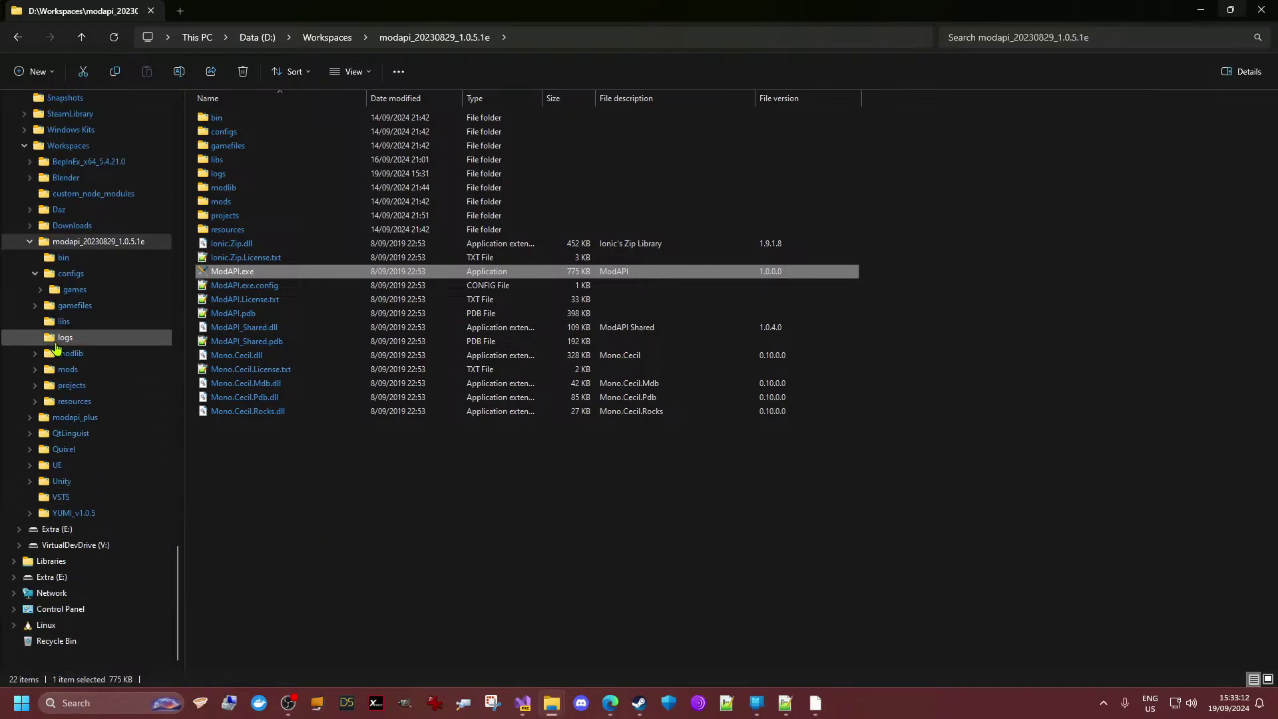
click(55, 343)
double_click(232, 117)
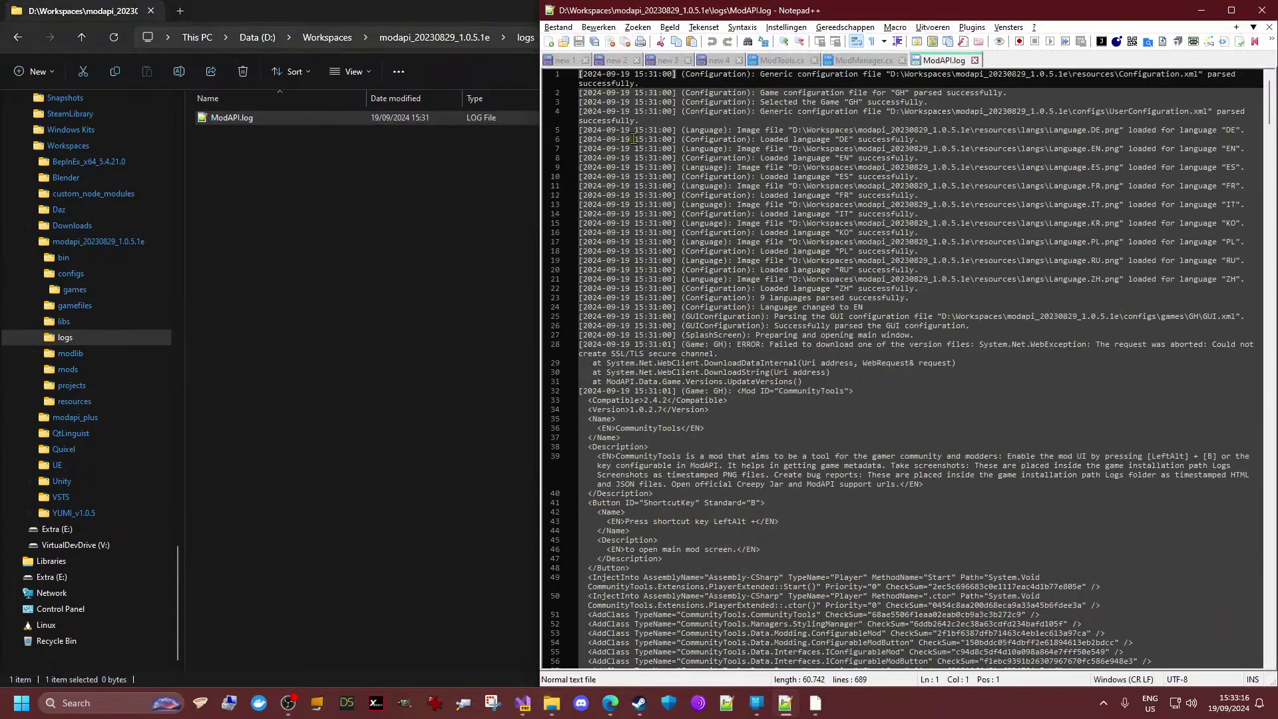
drag(540, 164, 66, 124)
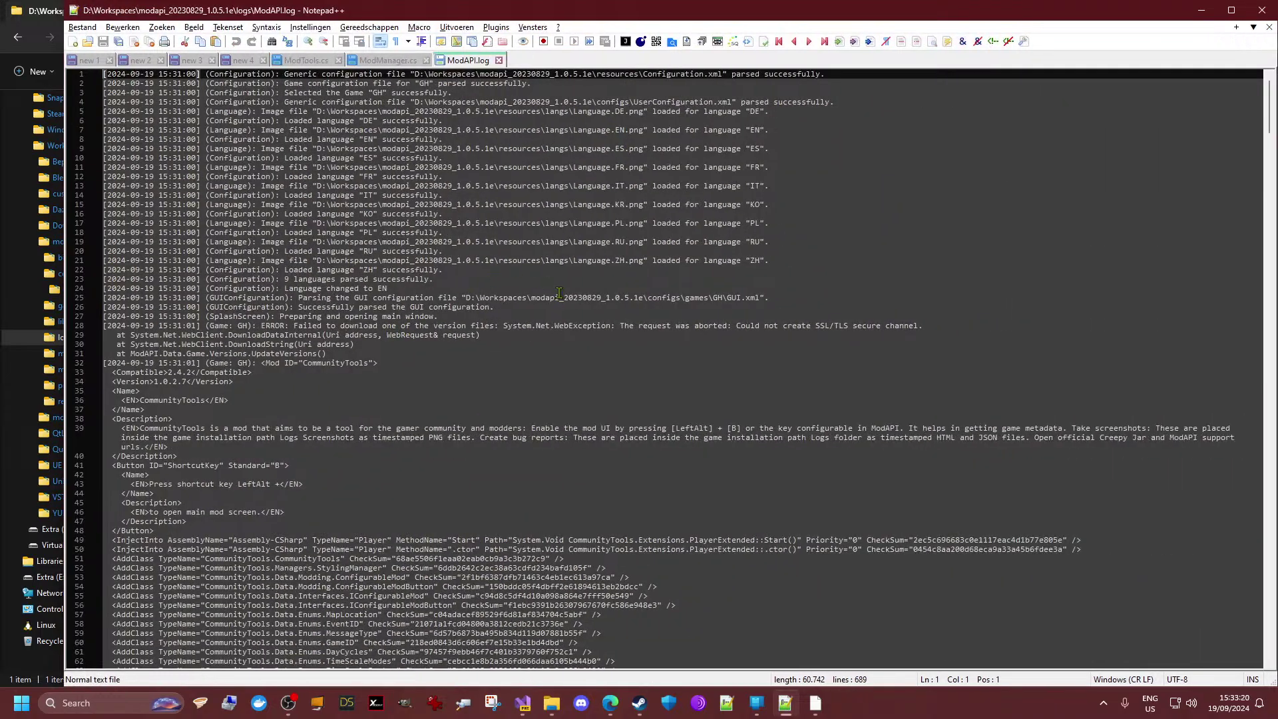
drag(386, 326, 723, 342)
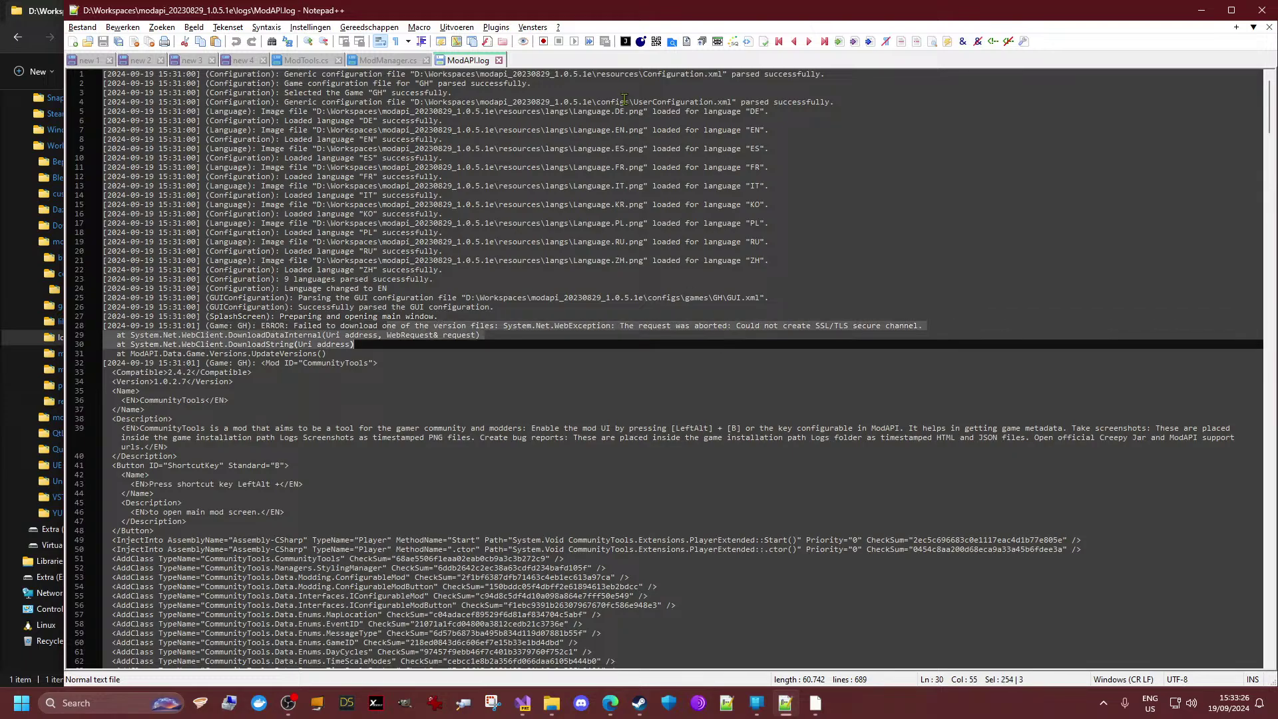
- Close ModAPI.log, ModManager.cs and ModTools.cs in Notepad++ and minimize the editor
click(500, 61)
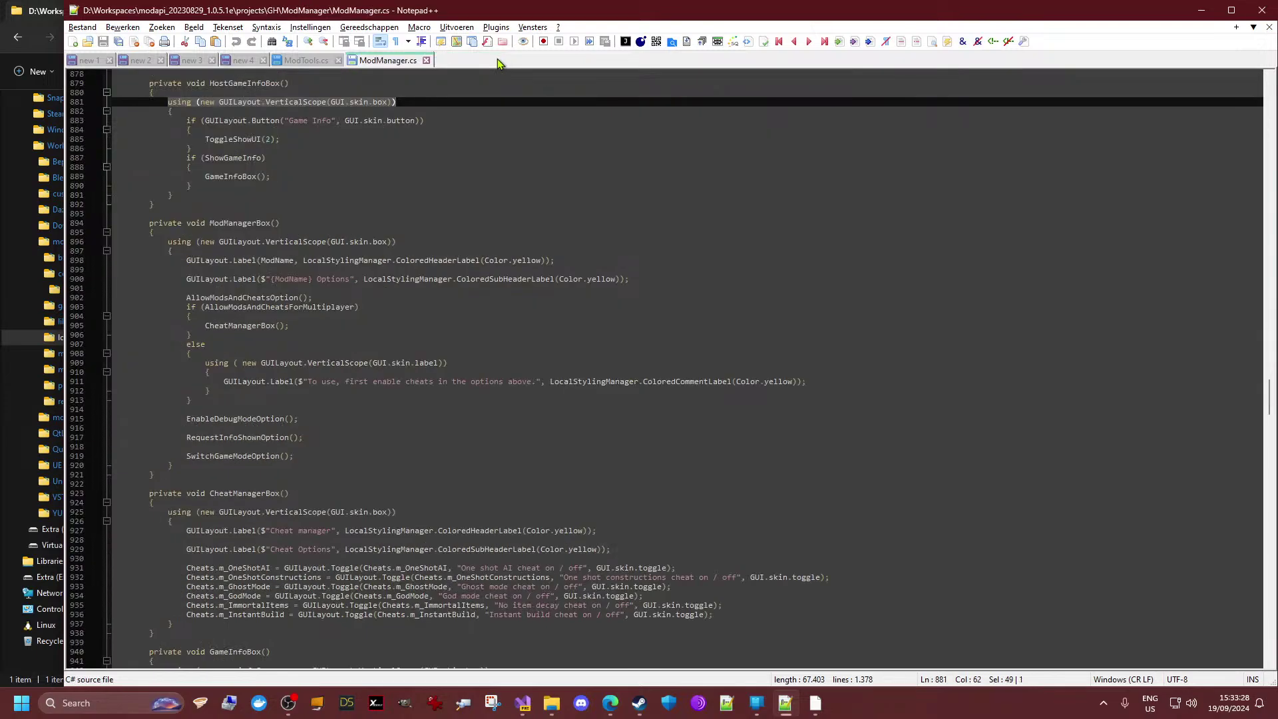
click(427, 60)
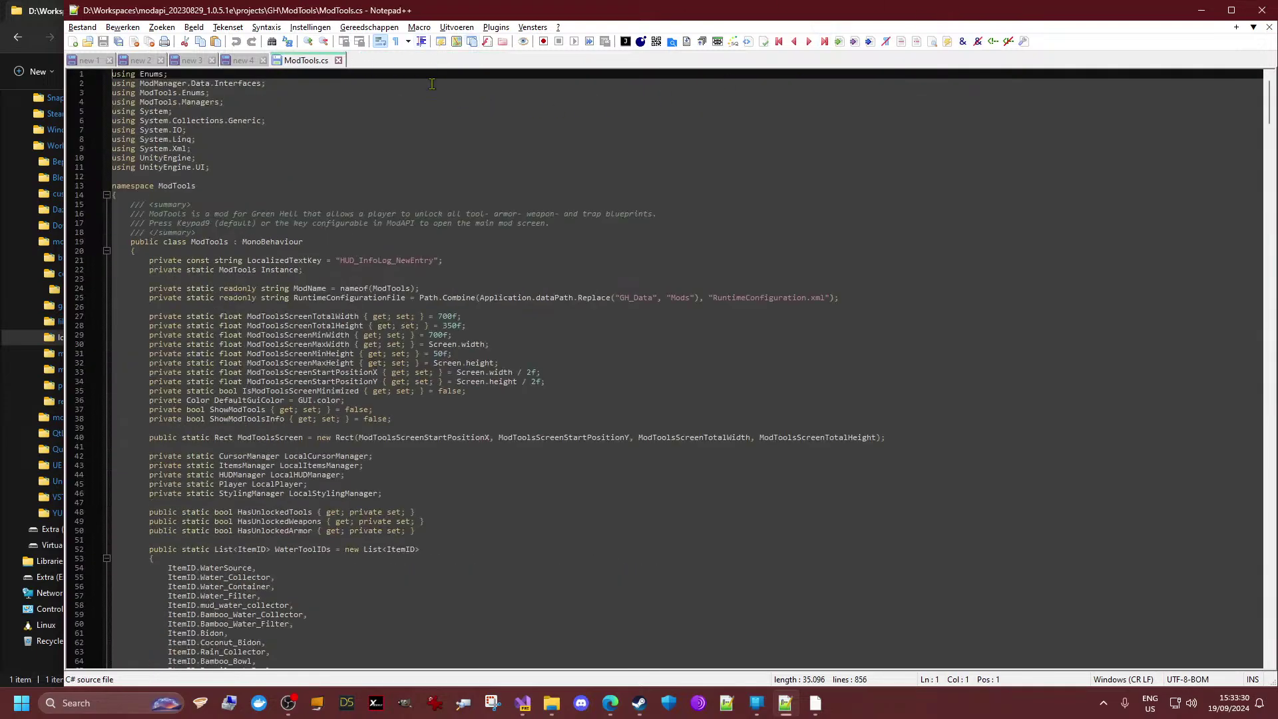
click(338, 60)
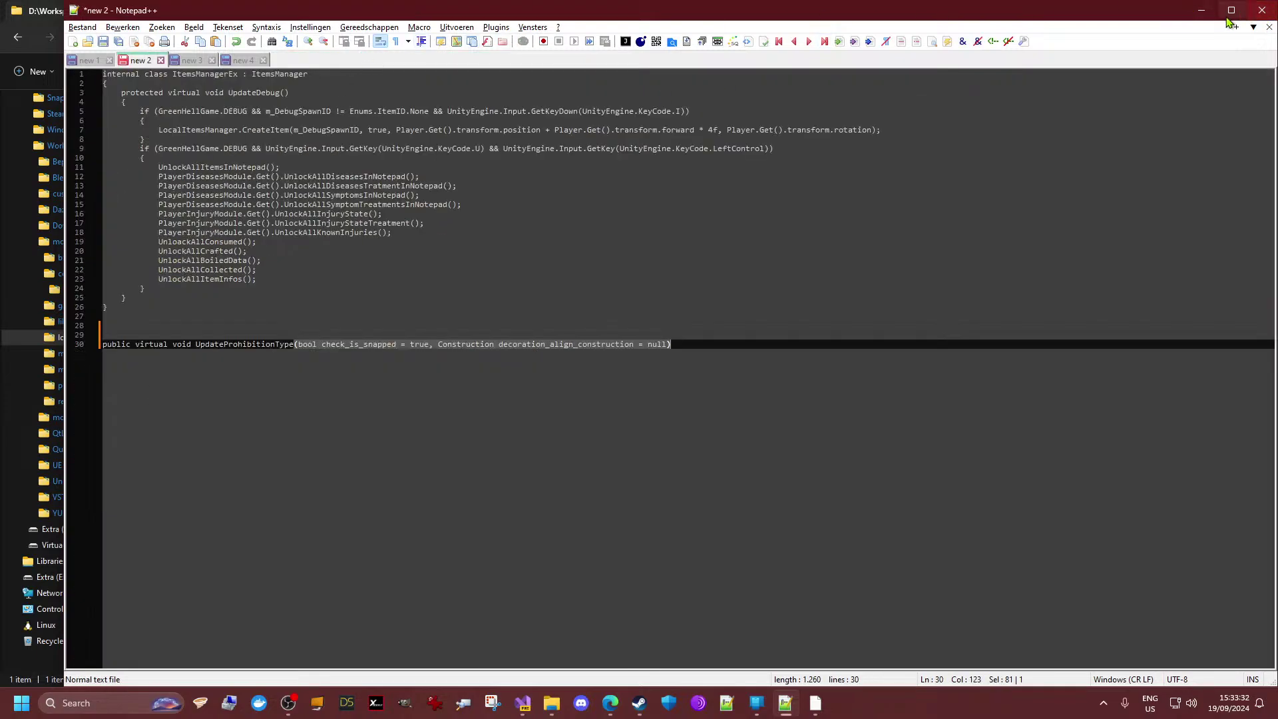
click(1201, 10)
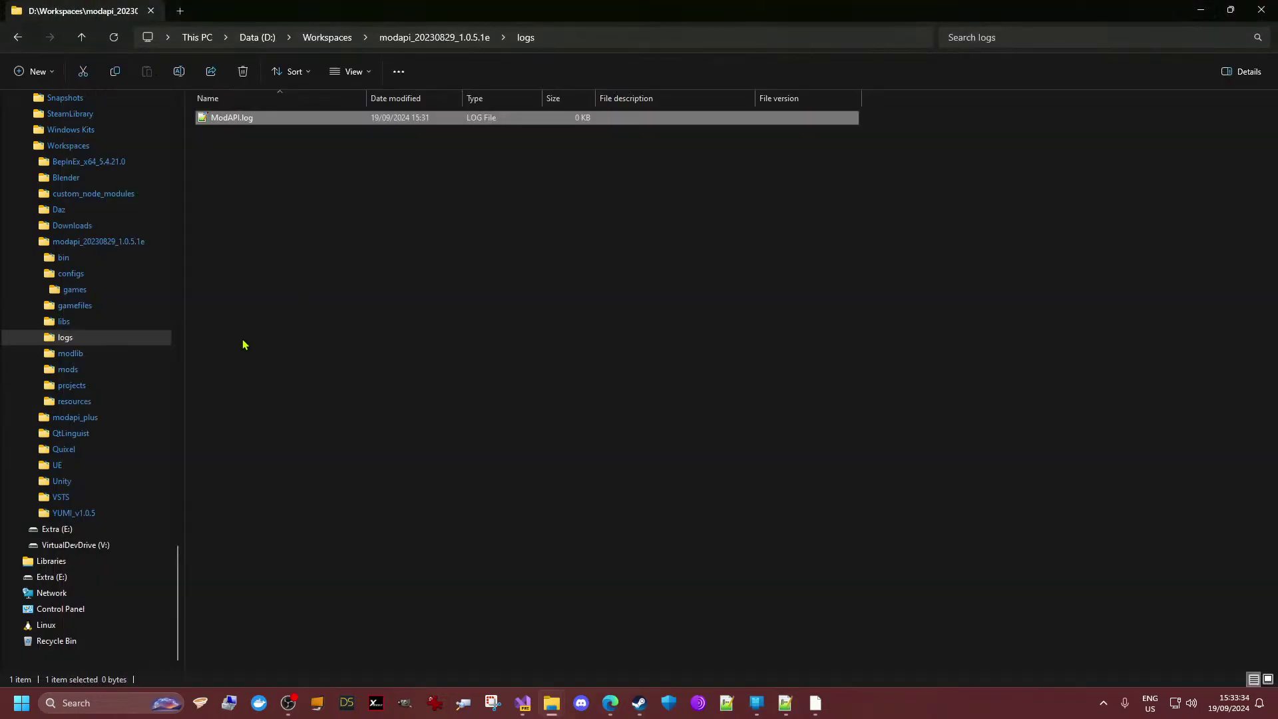
- Check the mods folder of modapi_20230829_1.0.5.1e, then switch to ModAPI and close it
click(114, 368)
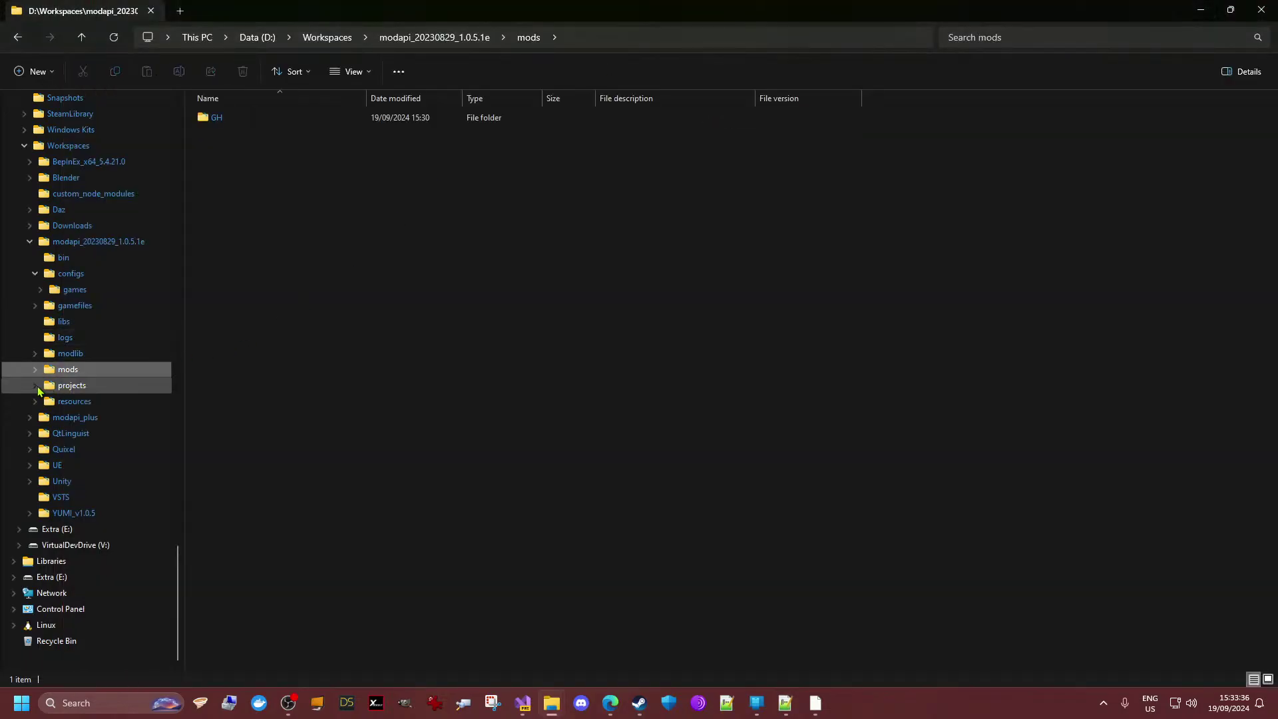
click(814, 703)
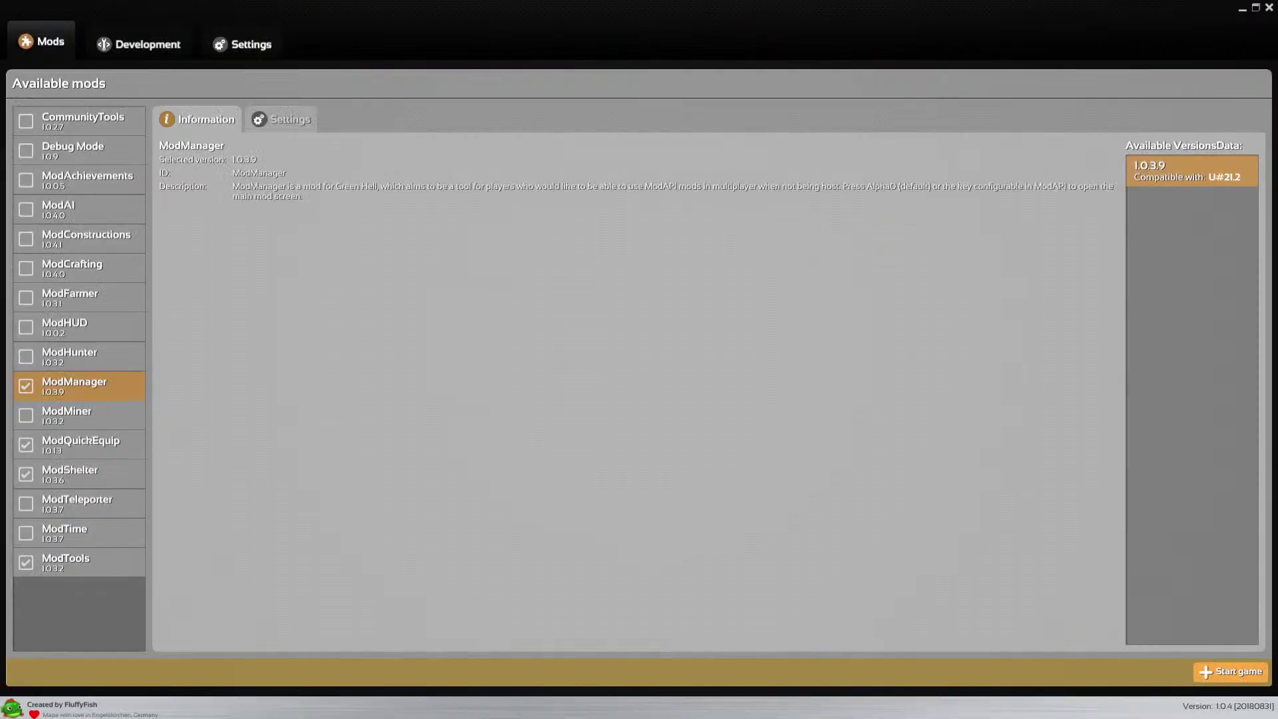
click(1270, 8)
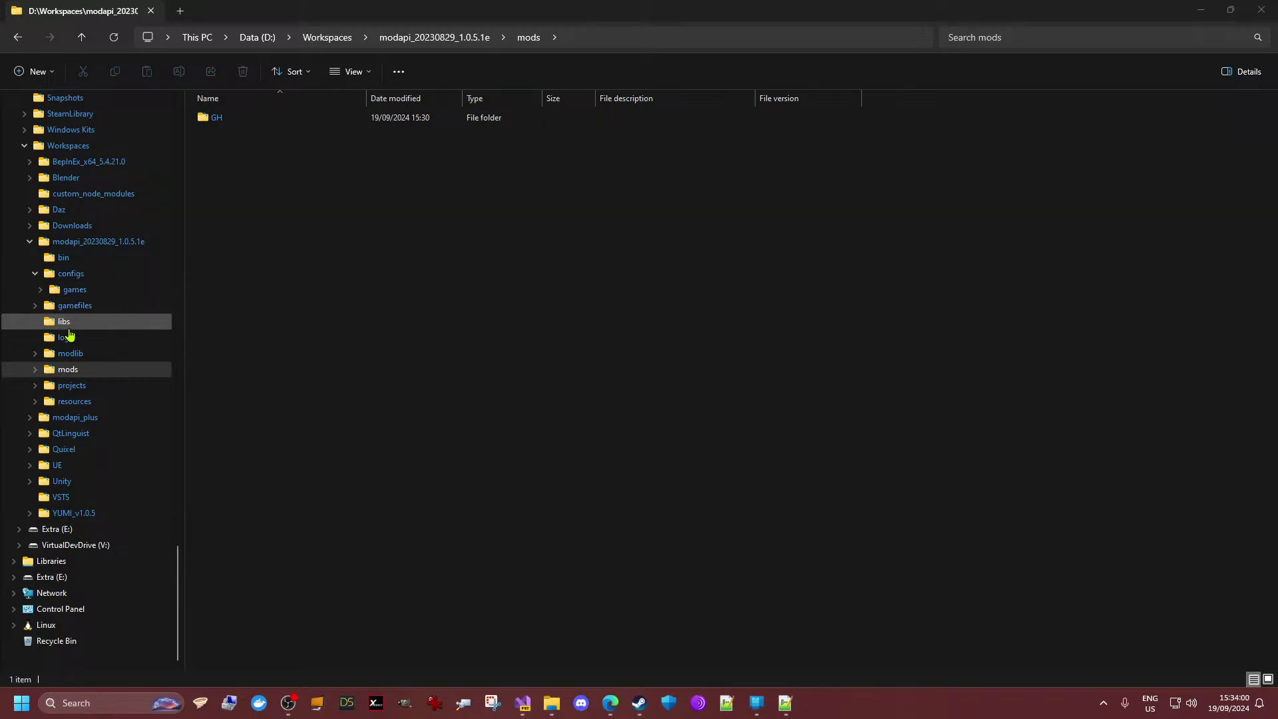
- Permanently delete ModAPI.log from the logs folder of modapi_20230829_1.0.5.1e
click(65, 324)
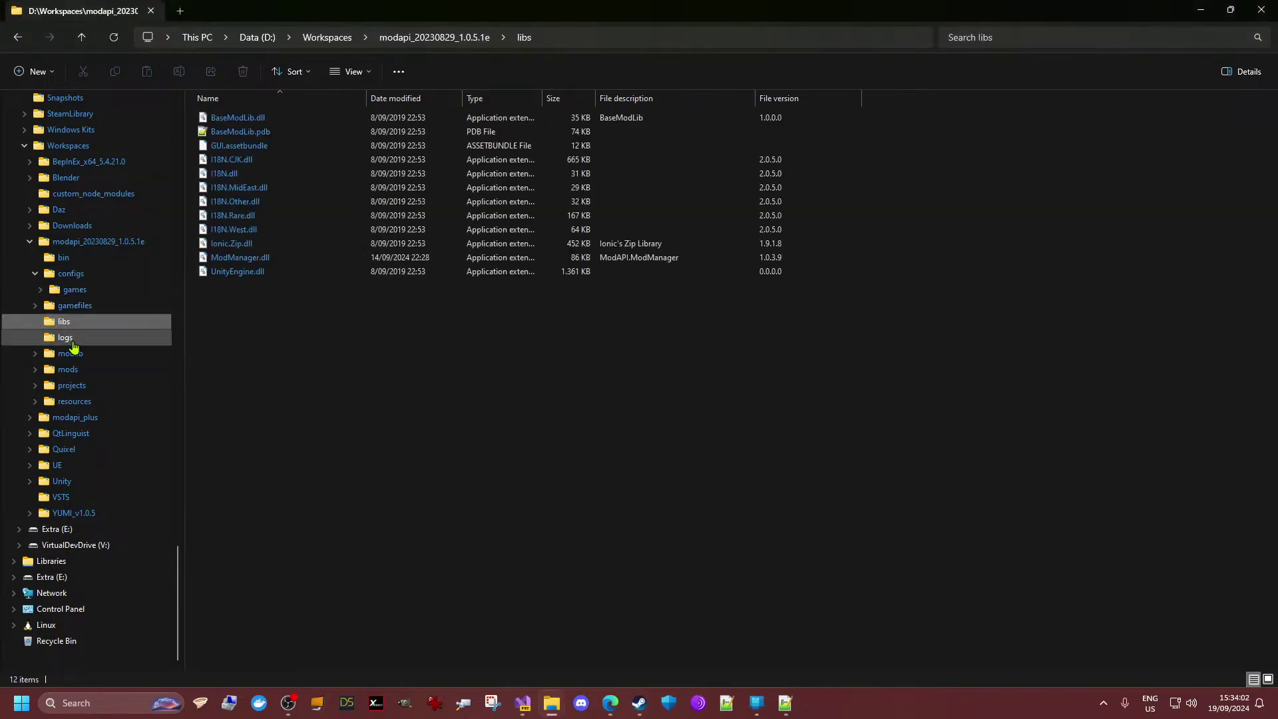
click(73, 342)
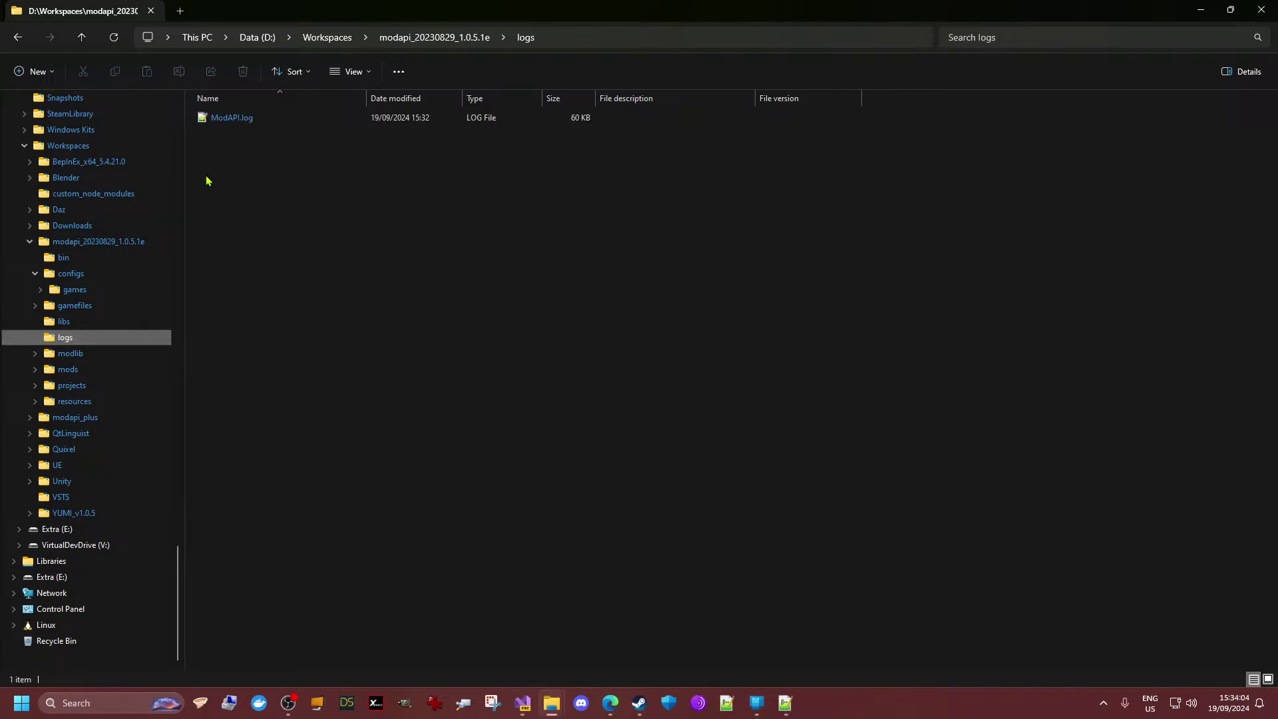
click(305, 117)
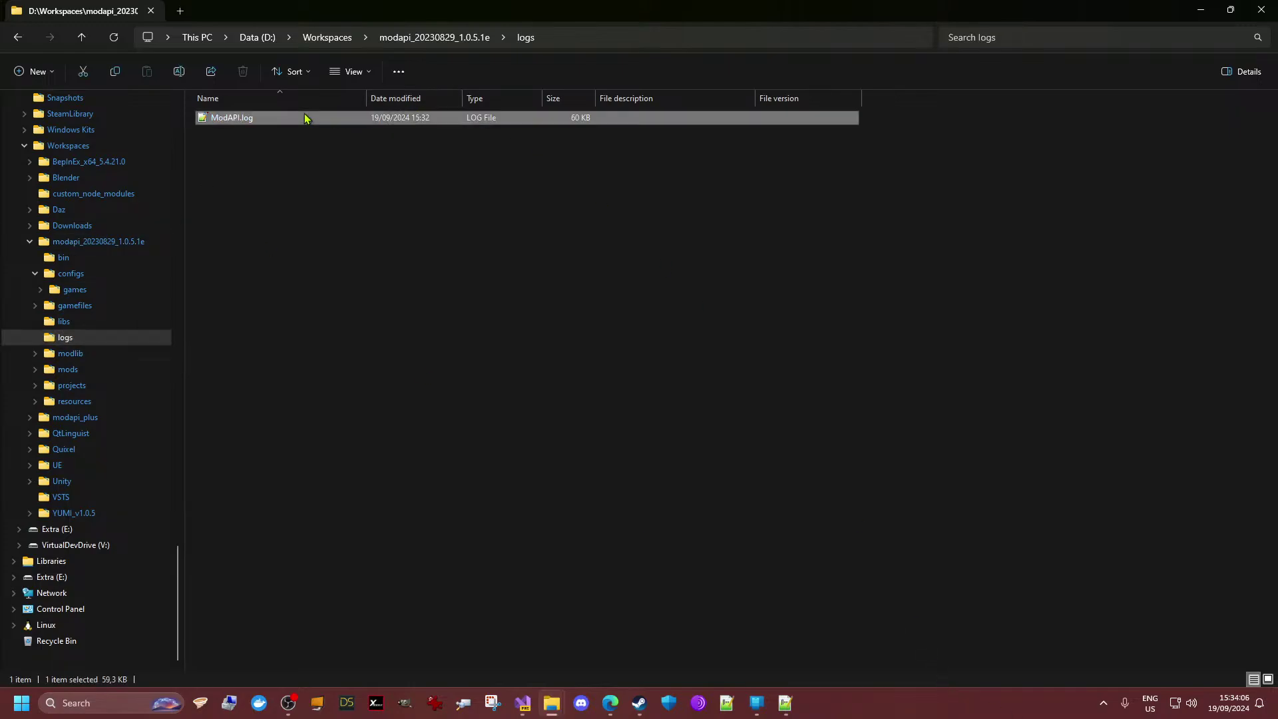
key(shift+Delete)
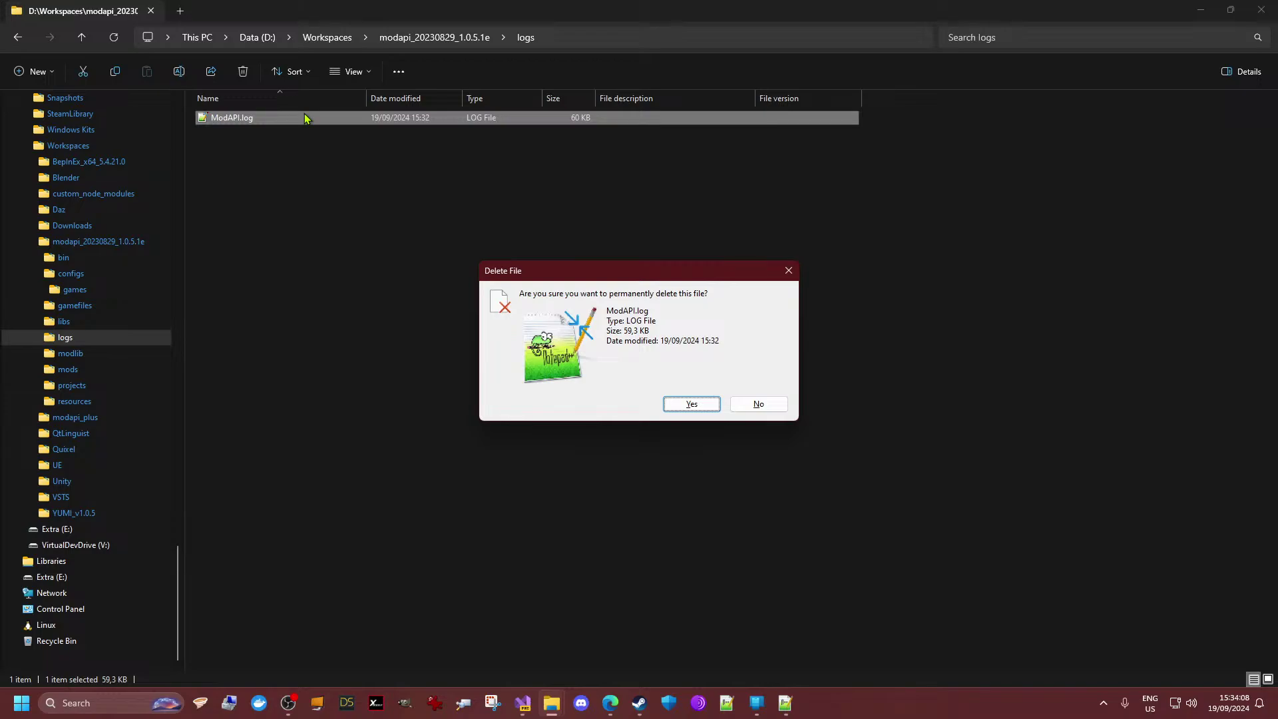
key(Return)
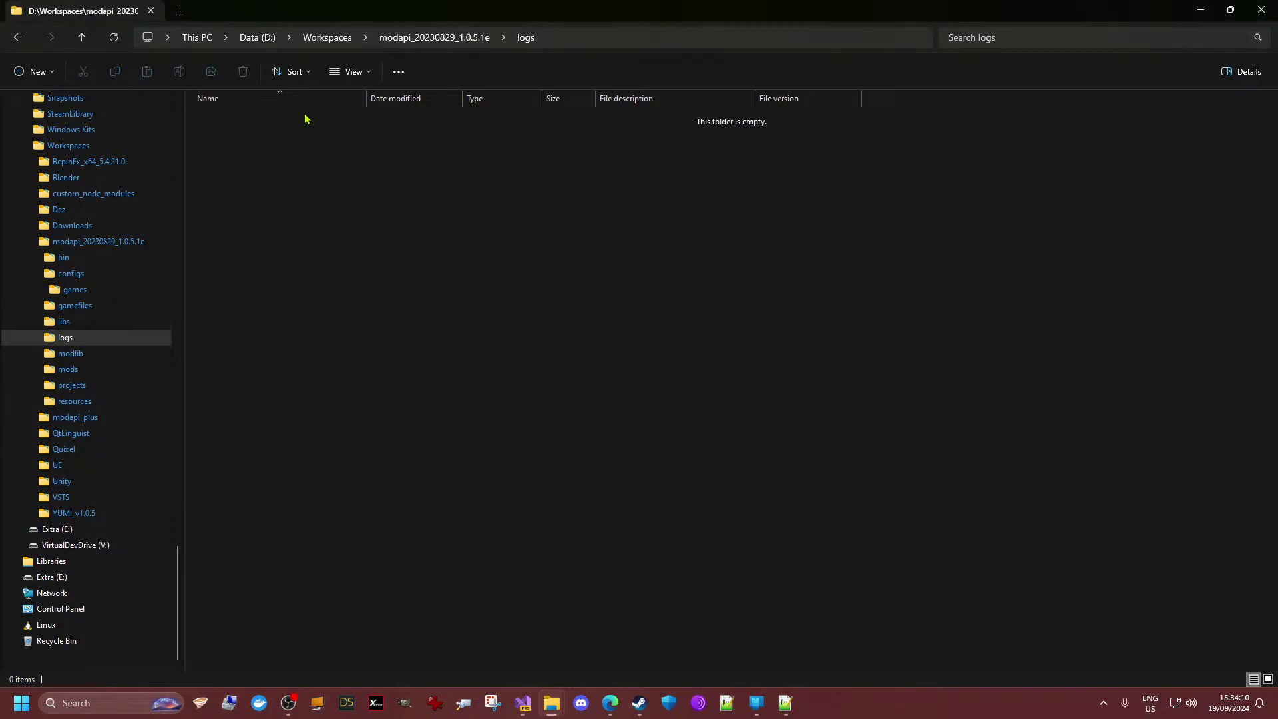
- Look through the mods and libs folders of modapi_20230829_1.0.5.1e and open the GH folder inside mods
click(61, 374)
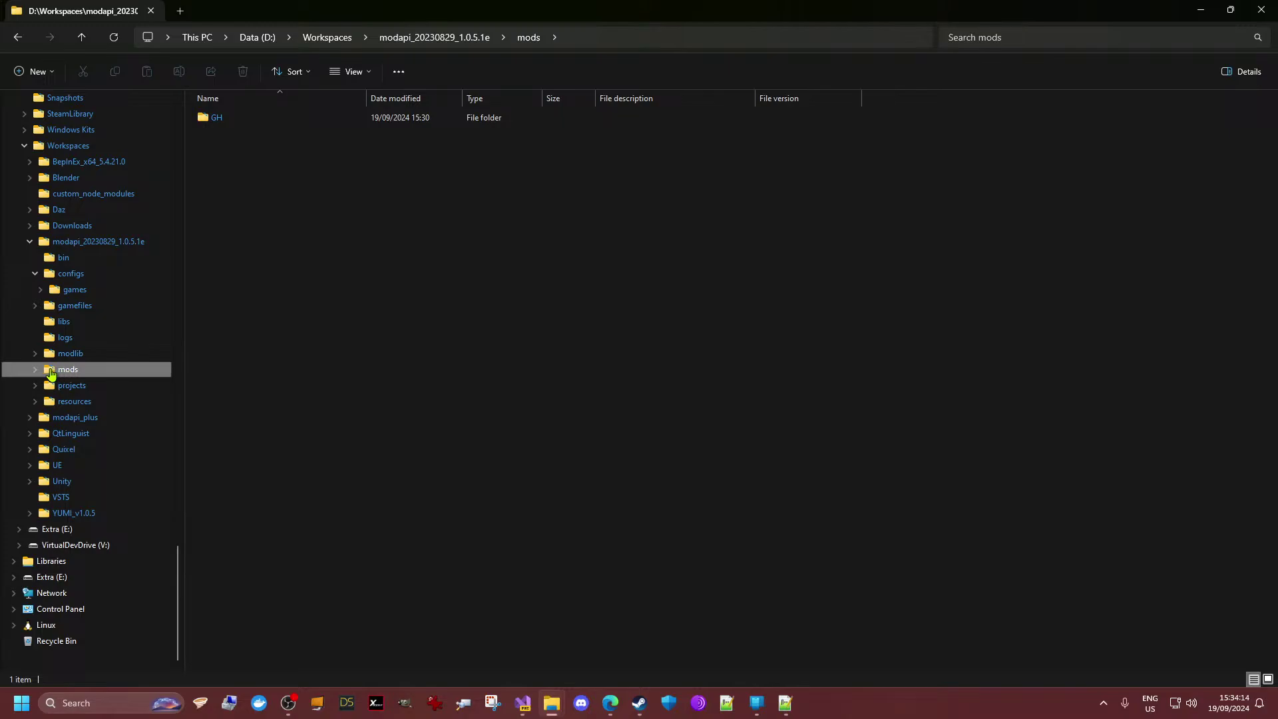
click(61, 323)
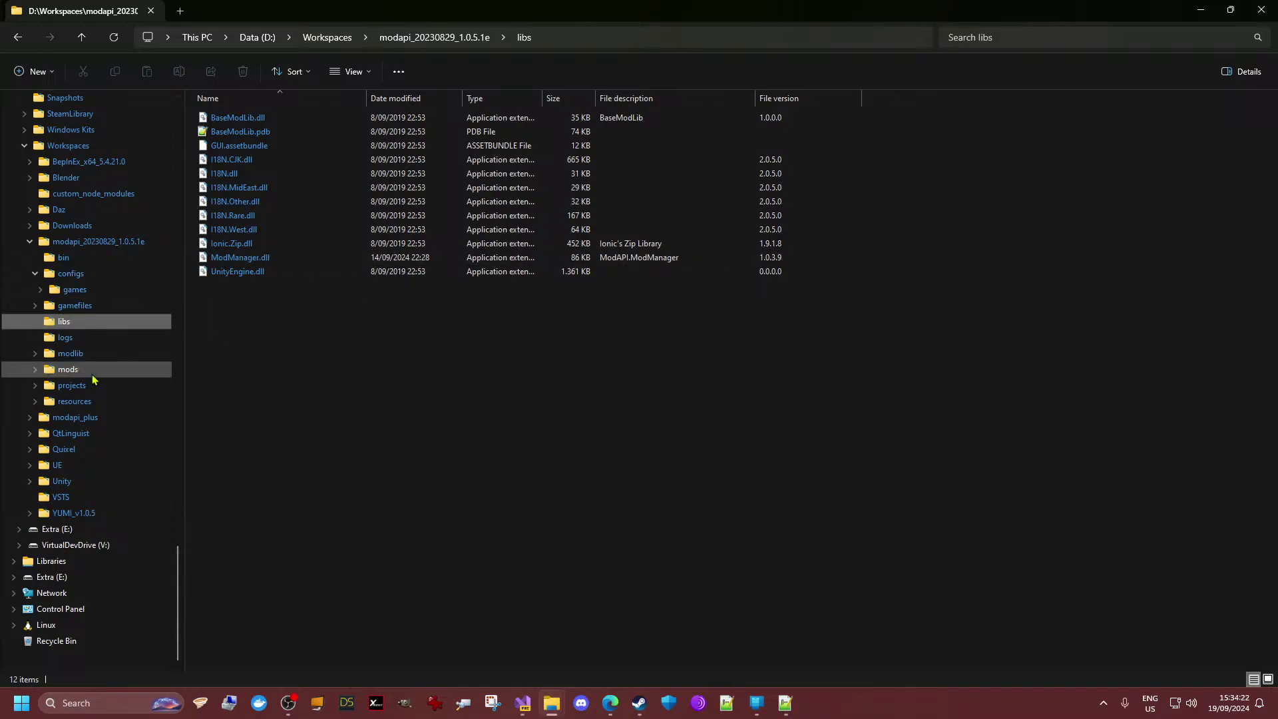
click(35, 369)
click(61, 386)
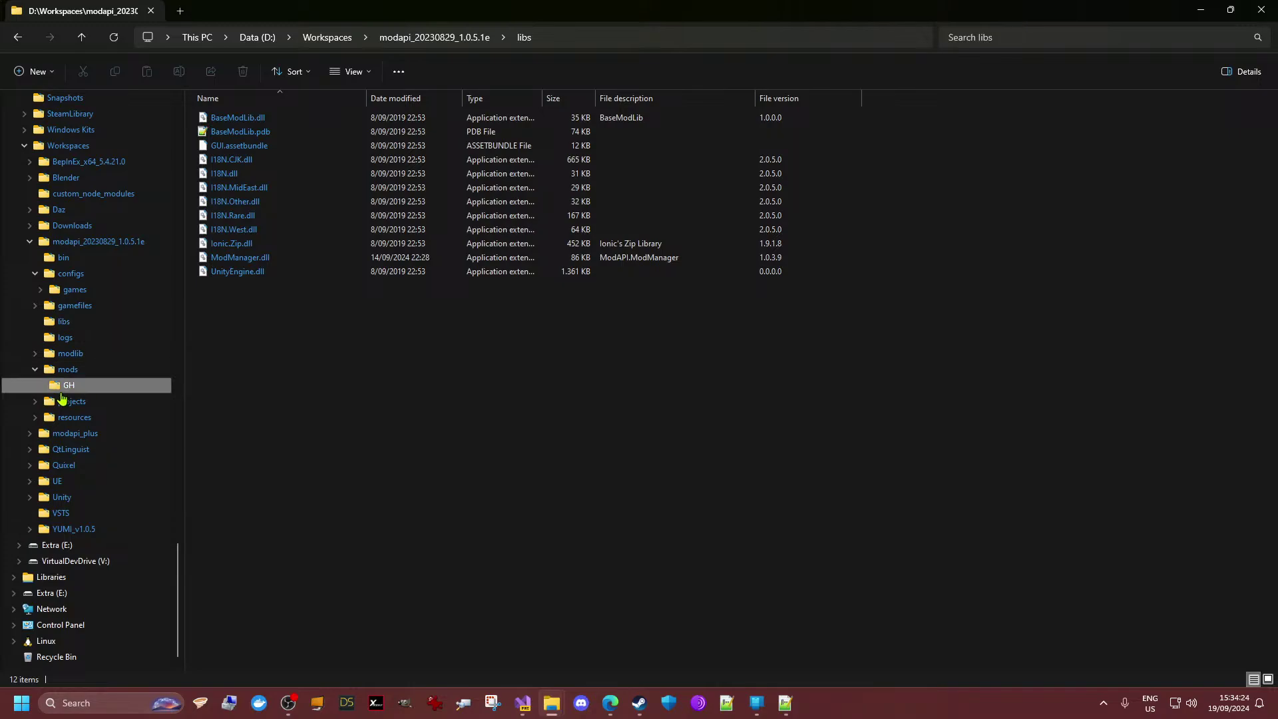